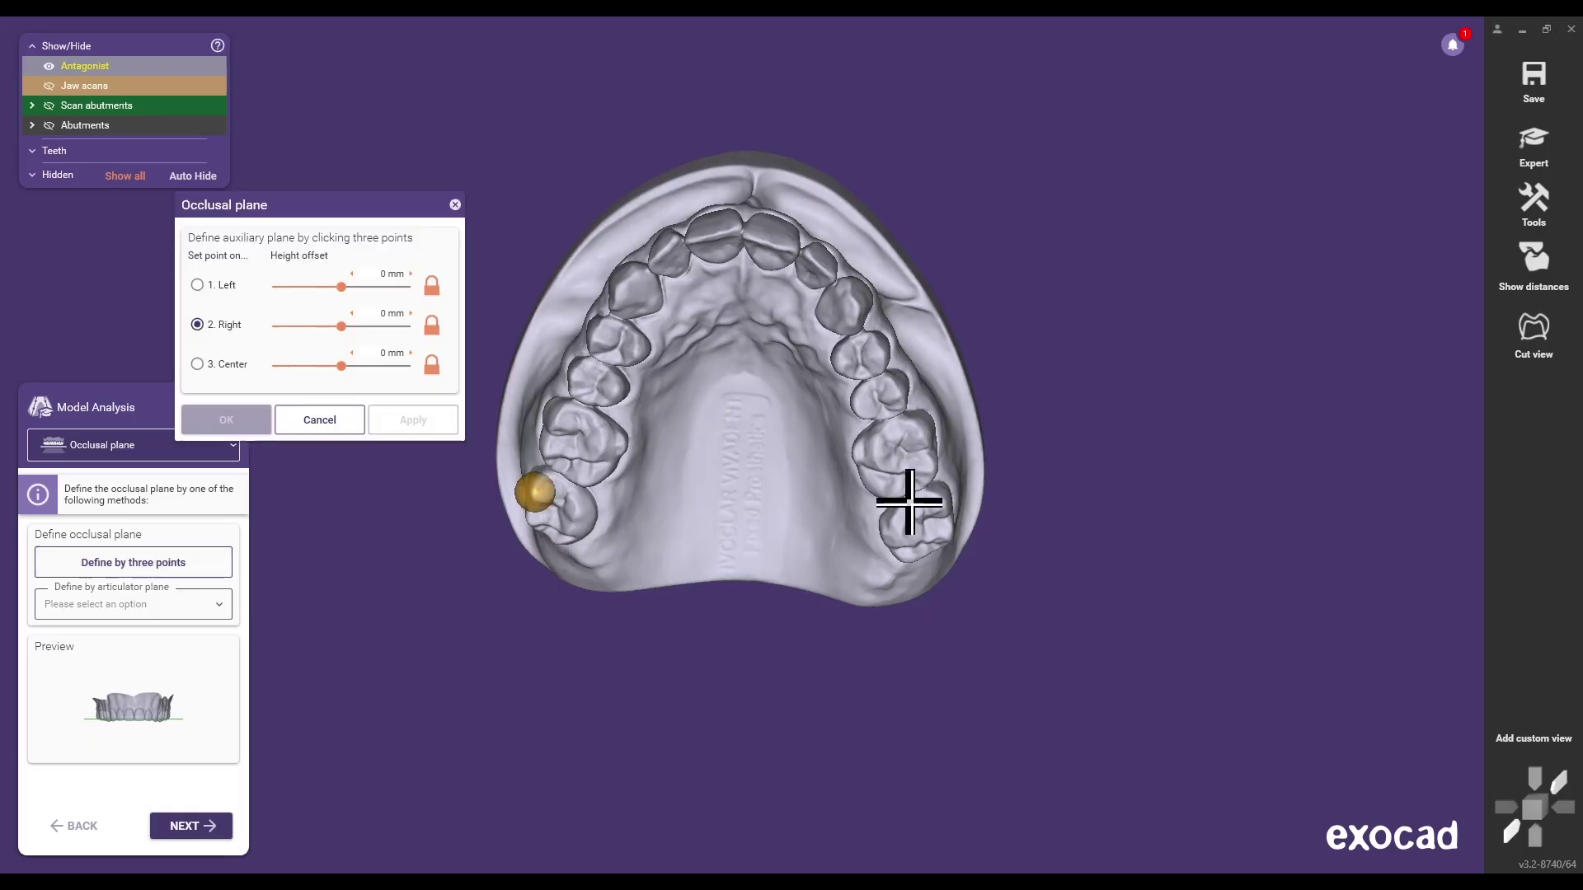
Place the centre point of the occlusal plane between the upper central incisors, then confirm the plane and continue.
{"action": "left_click", "coordinate": [740, 233]}
{"action": "left_click", "coordinate": [235, 427]}
{"action": "left_click", "coordinate": [210, 829]}
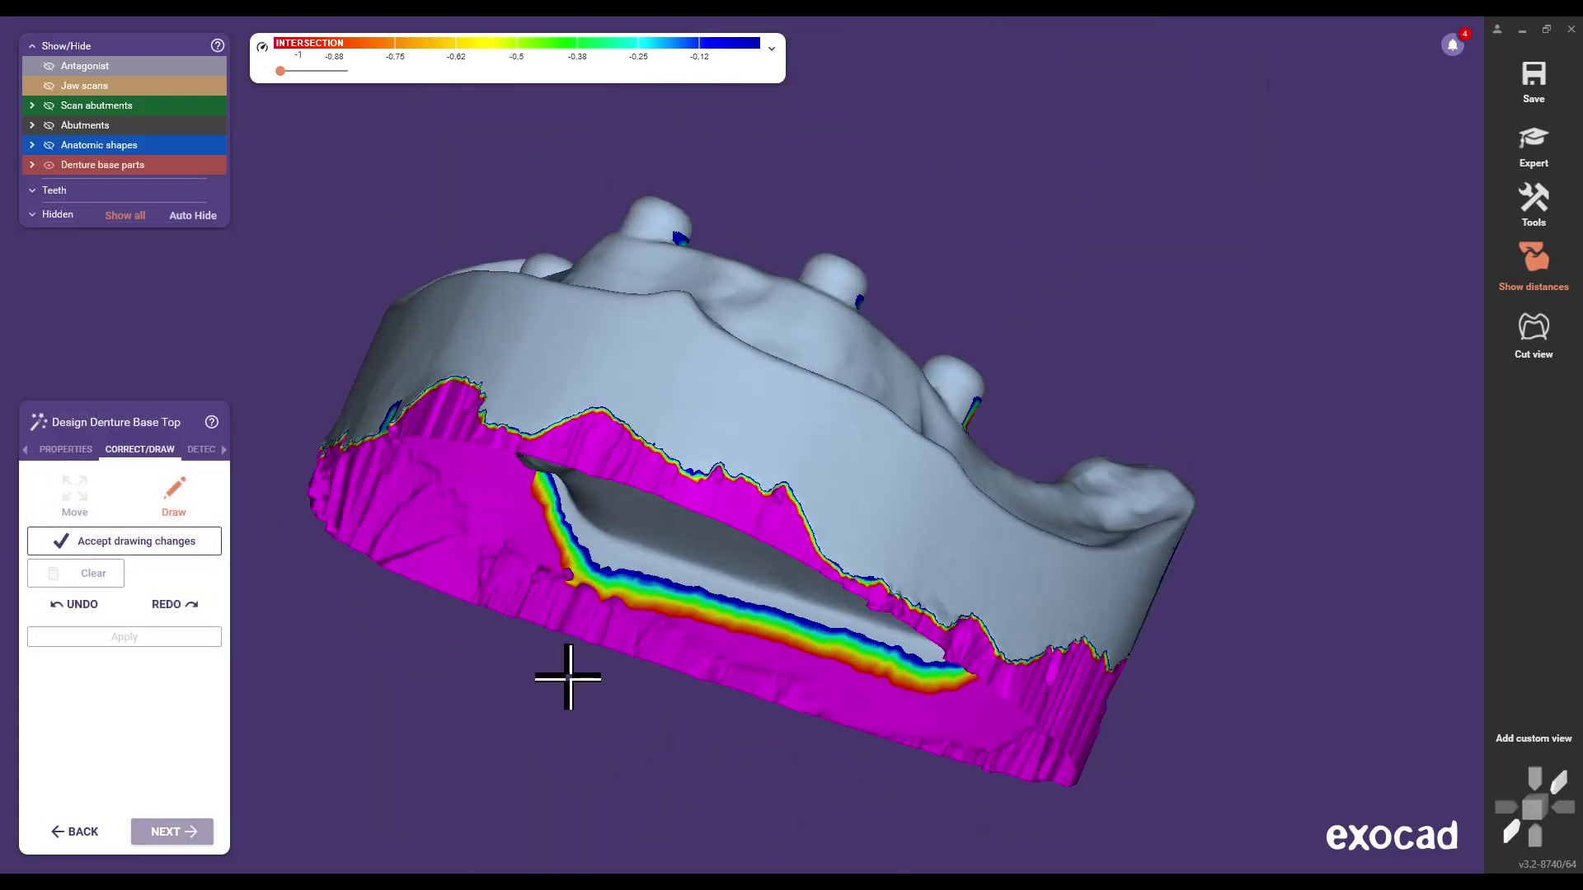
Draw the first segments of the denture base boundary along the outer fold of the lower jaw.
{"action": "right_click_drag", "start_coordinate": [566, 672], "coordinate": [388, 561]}
{"action": "left_click", "coordinate": [365, 547]}
{"action": "left_click", "coordinate": [402, 573]}
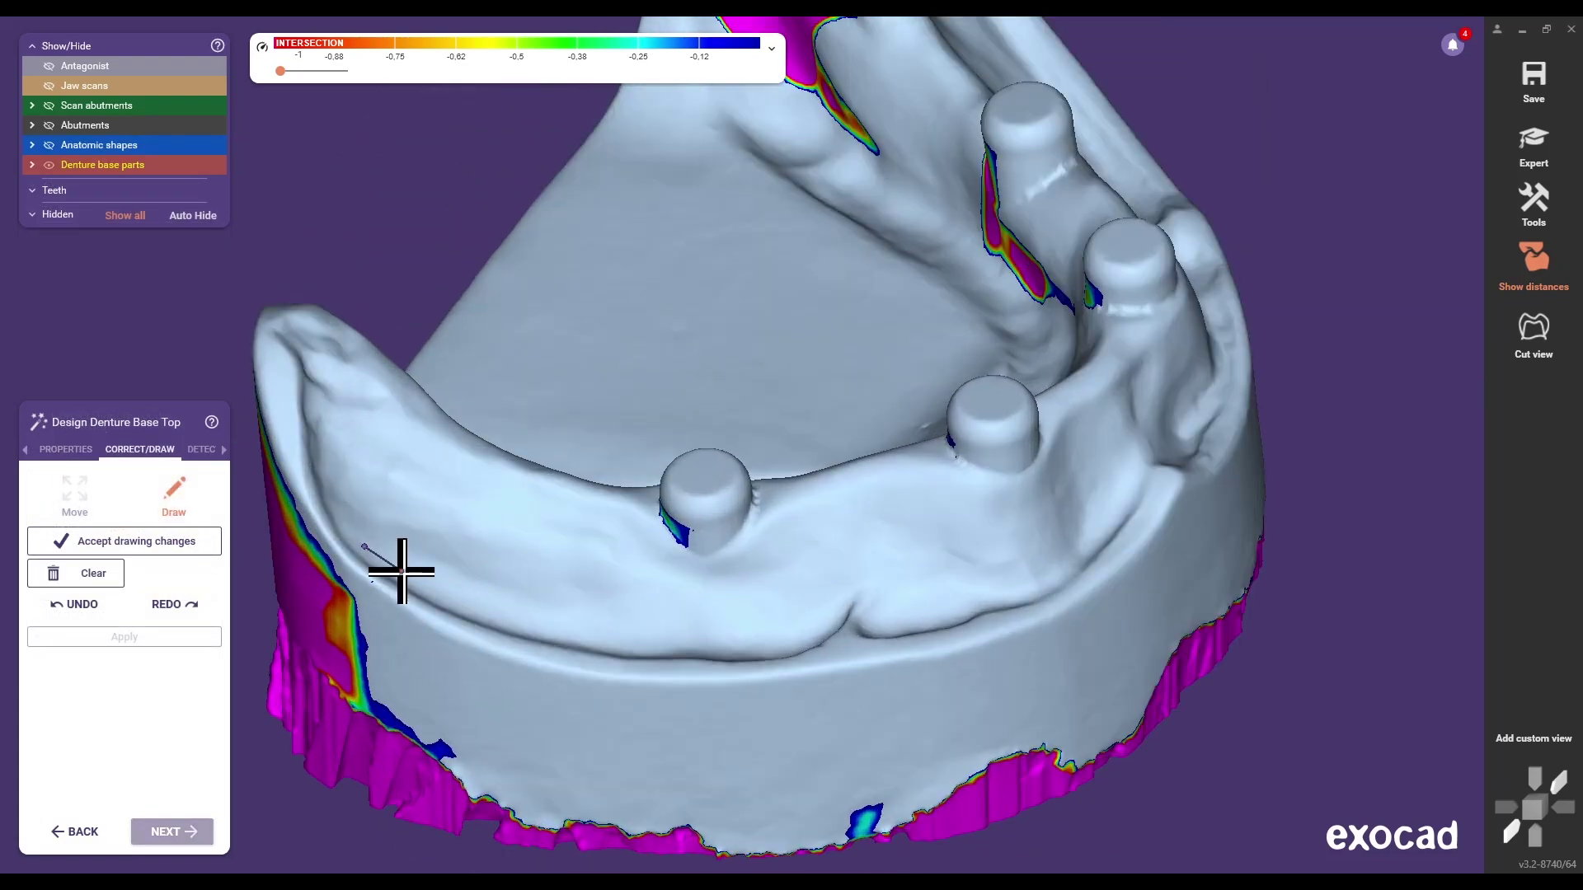
{"action": "left_click", "coordinate": [453, 599]}
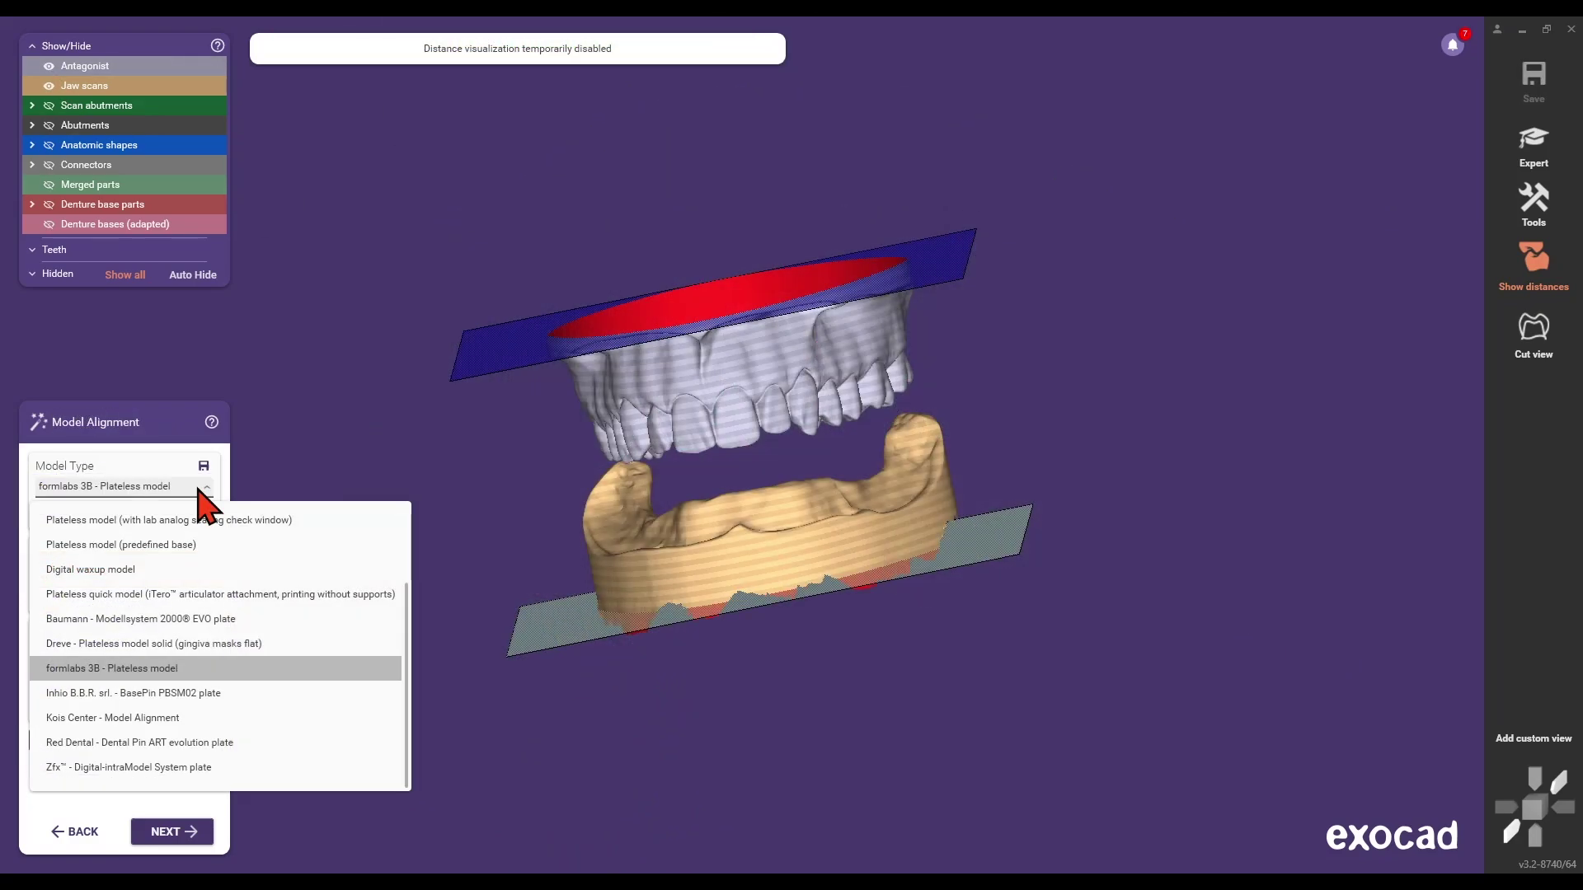
Browse the available model types for the upper and lower model alignment.
{"action": "left_click", "coordinate": [201, 487]}
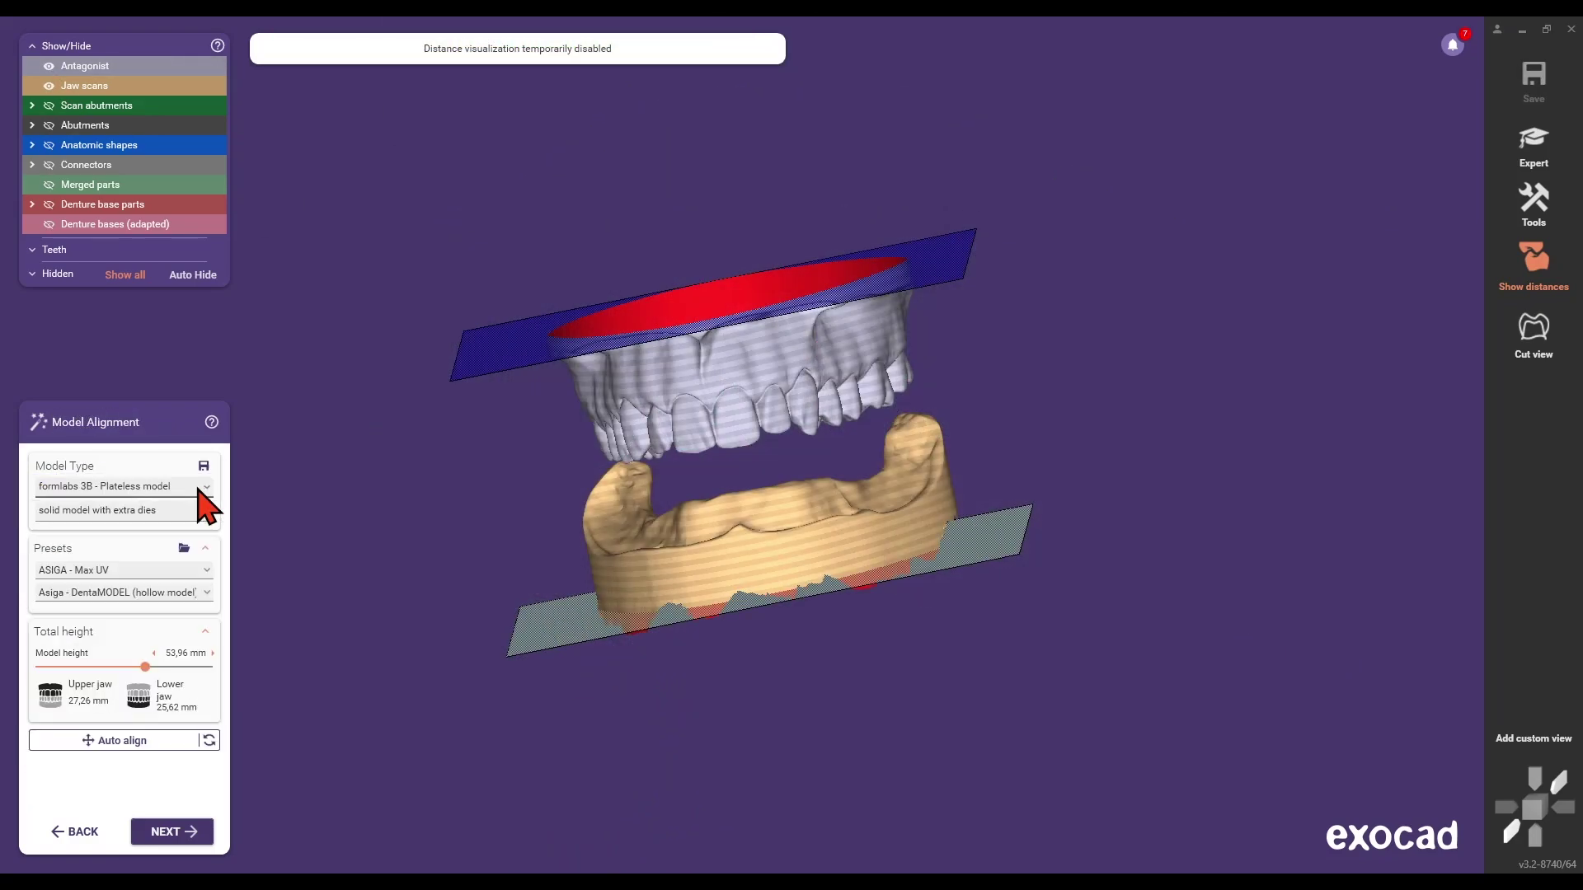
{"action": "left_click", "coordinate": [201, 503]}
{"action": "scroll", "coordinate": [201, 532], "scroll_direction": "up", "scroll_amount": 2}
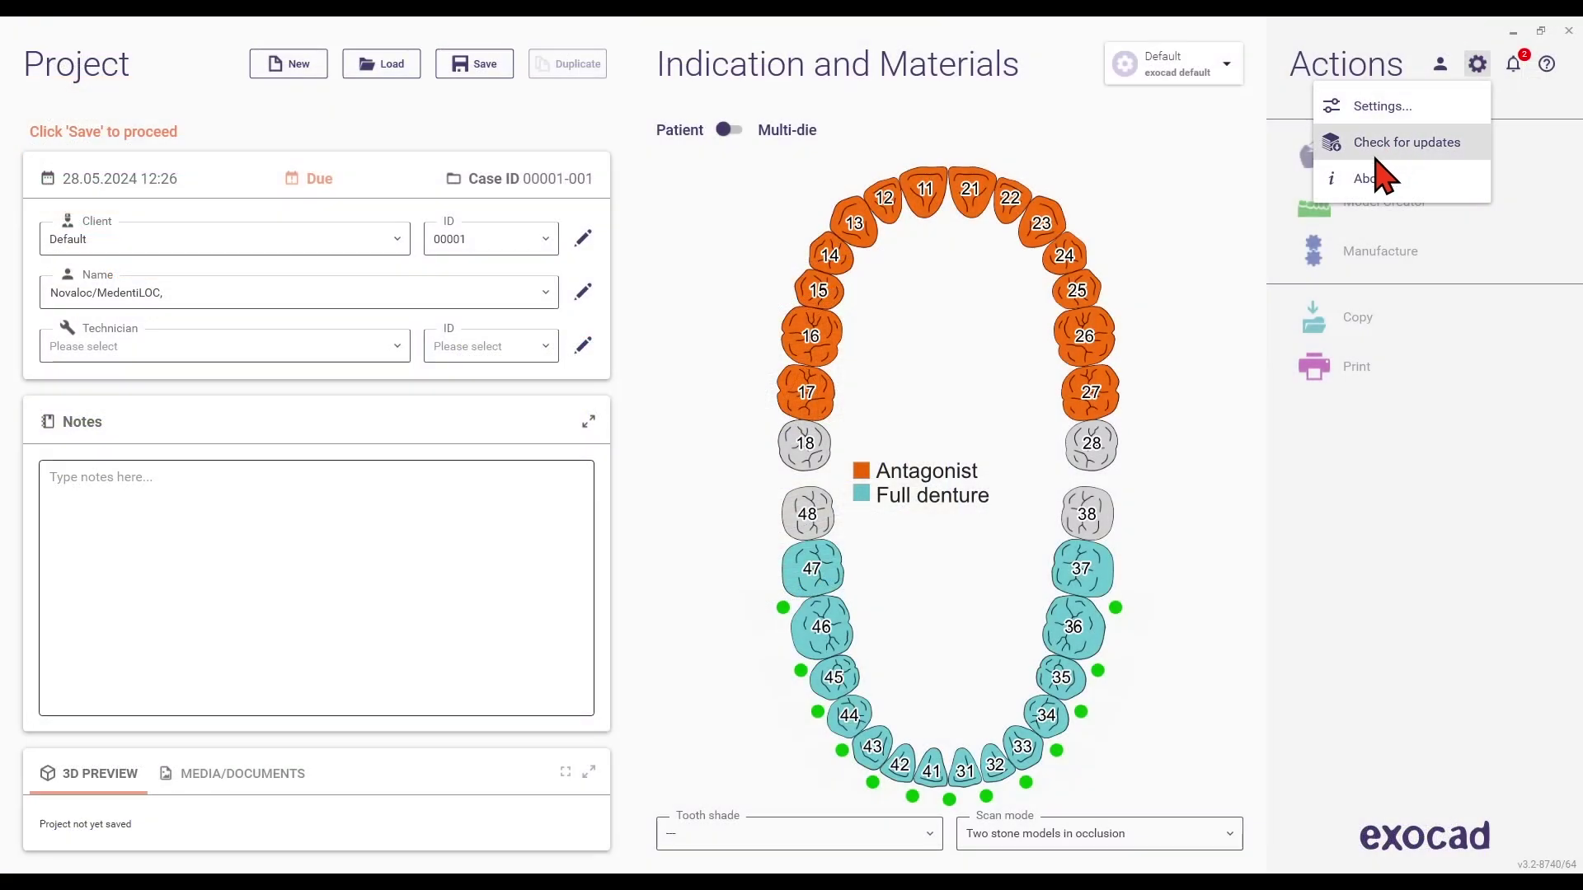
View the program's version information and close it.
{"action": "left_click", "coordinate": [1374, 180]}
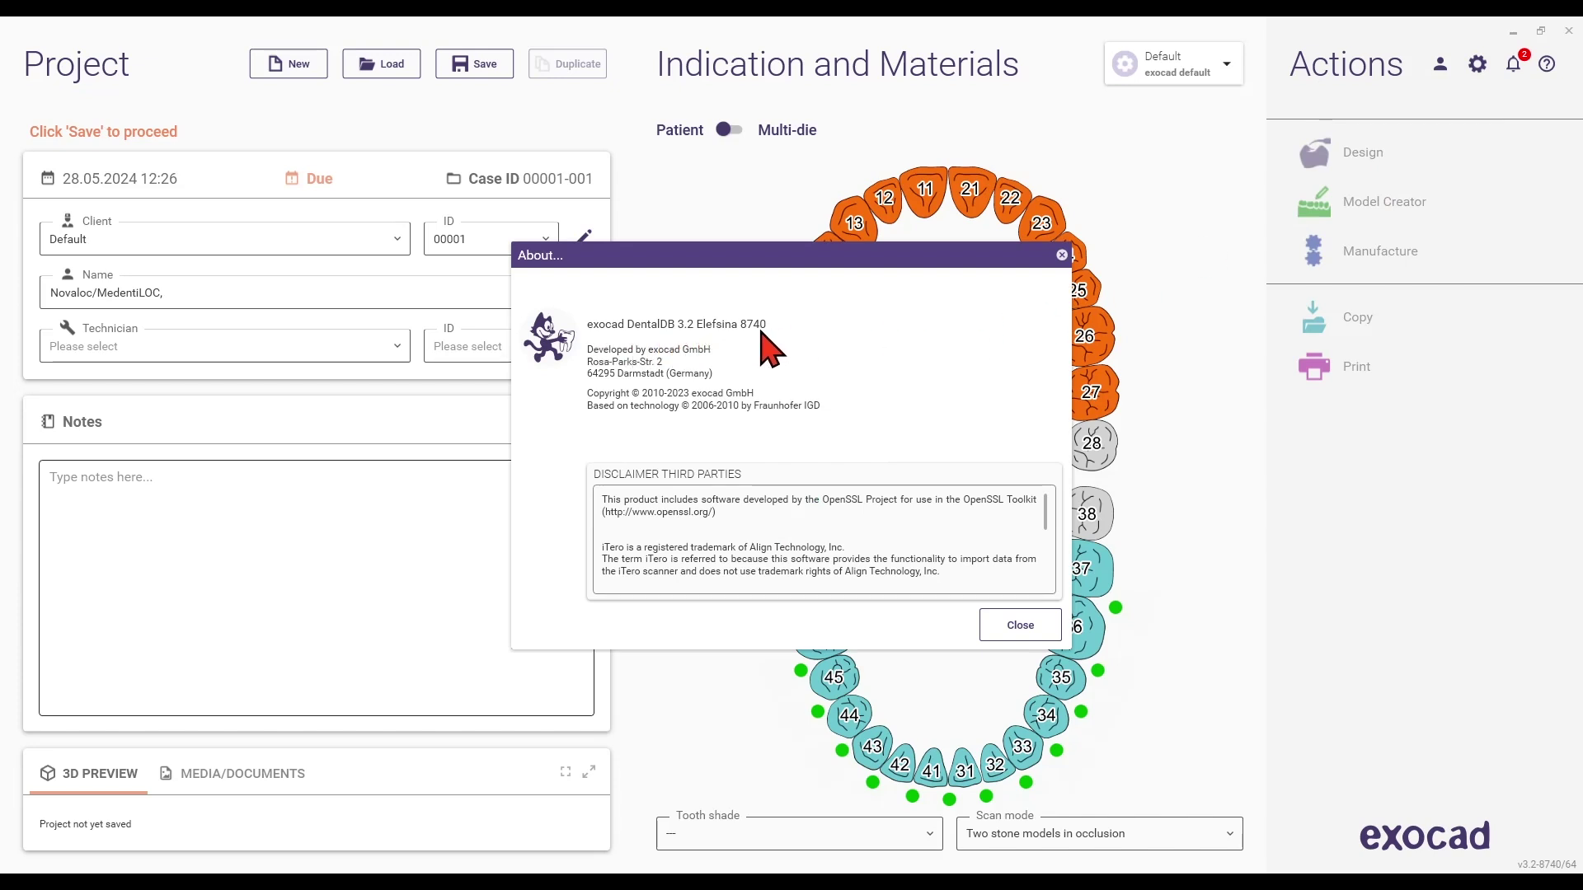
{"action": "left_click", "coordinate": [1022, 629]}
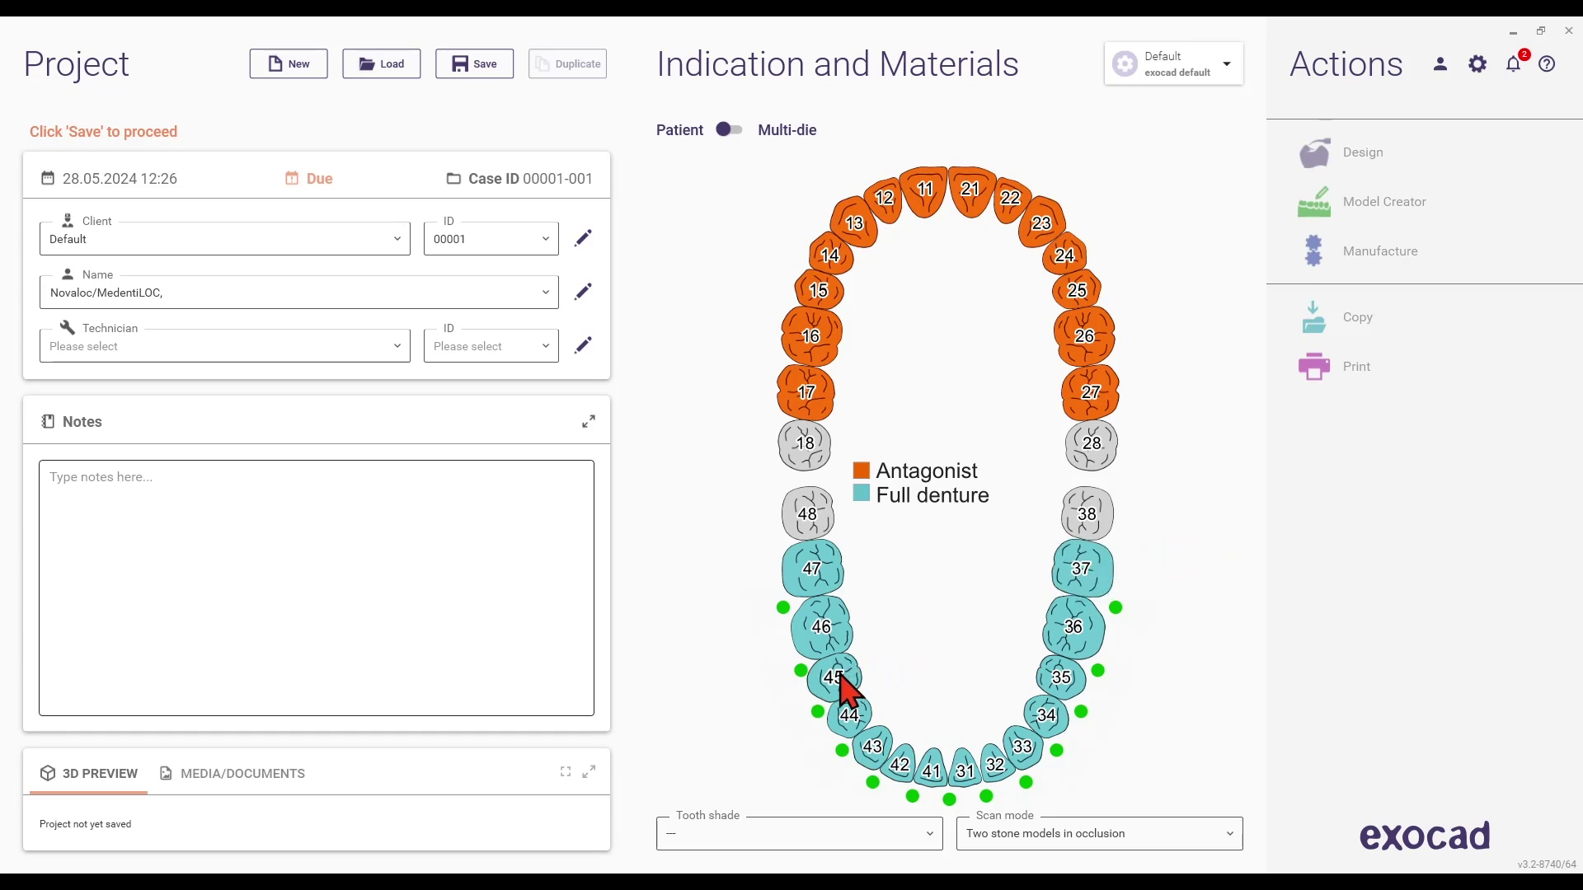
Review tooth 45's full denture material, ball attachment and scan body scan settings, and accept them.
{"action": "left_click", "coordinate": [838, 678]}
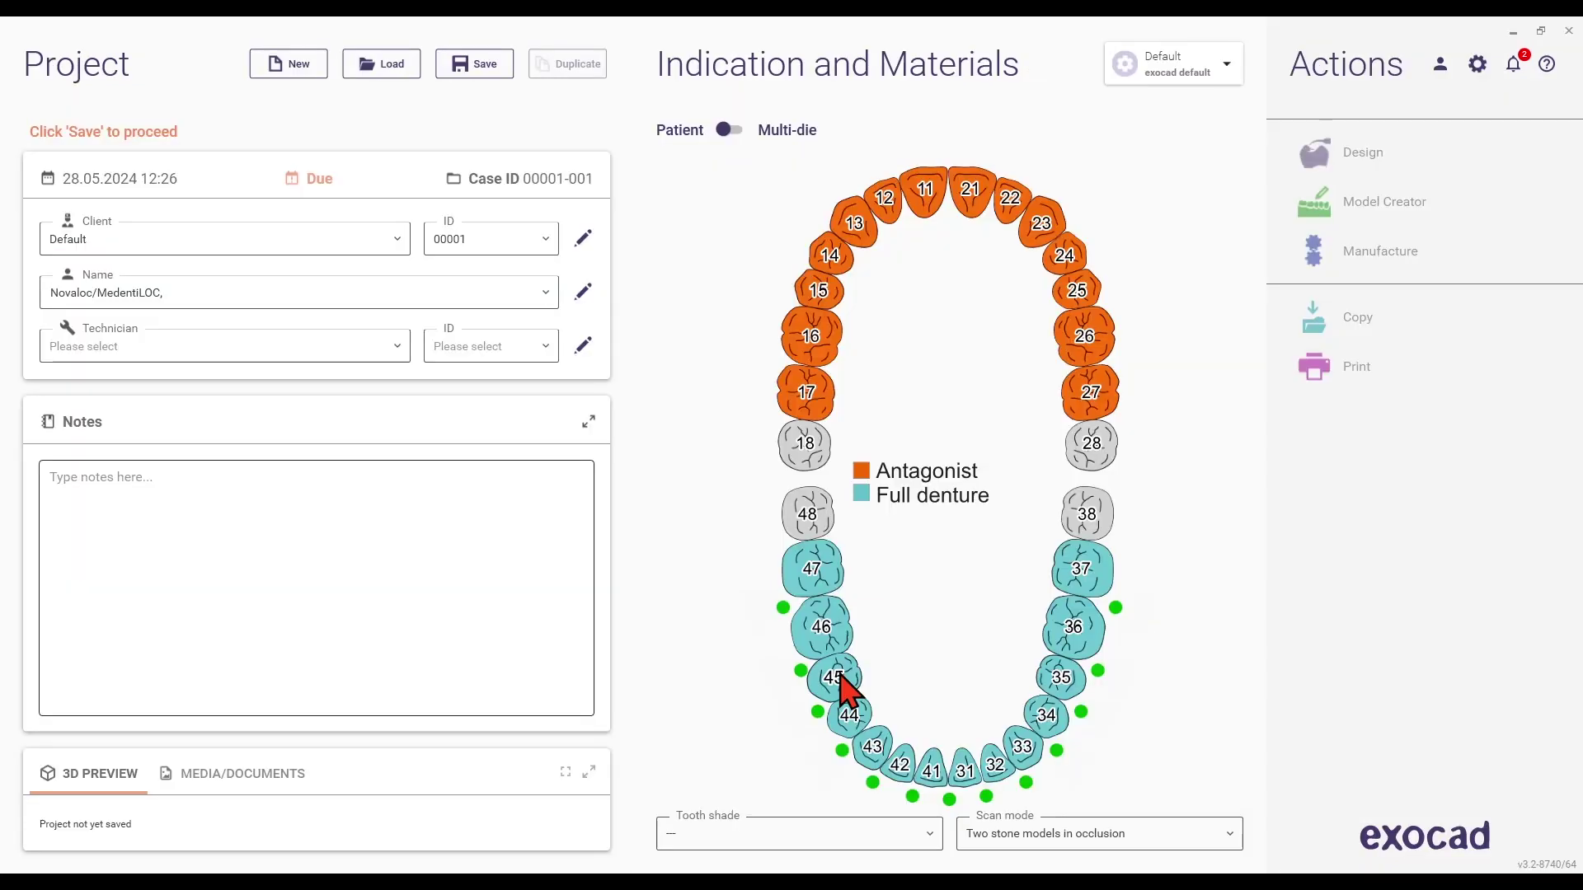
{"action": "left_click", "coordinate": [837, 680]}
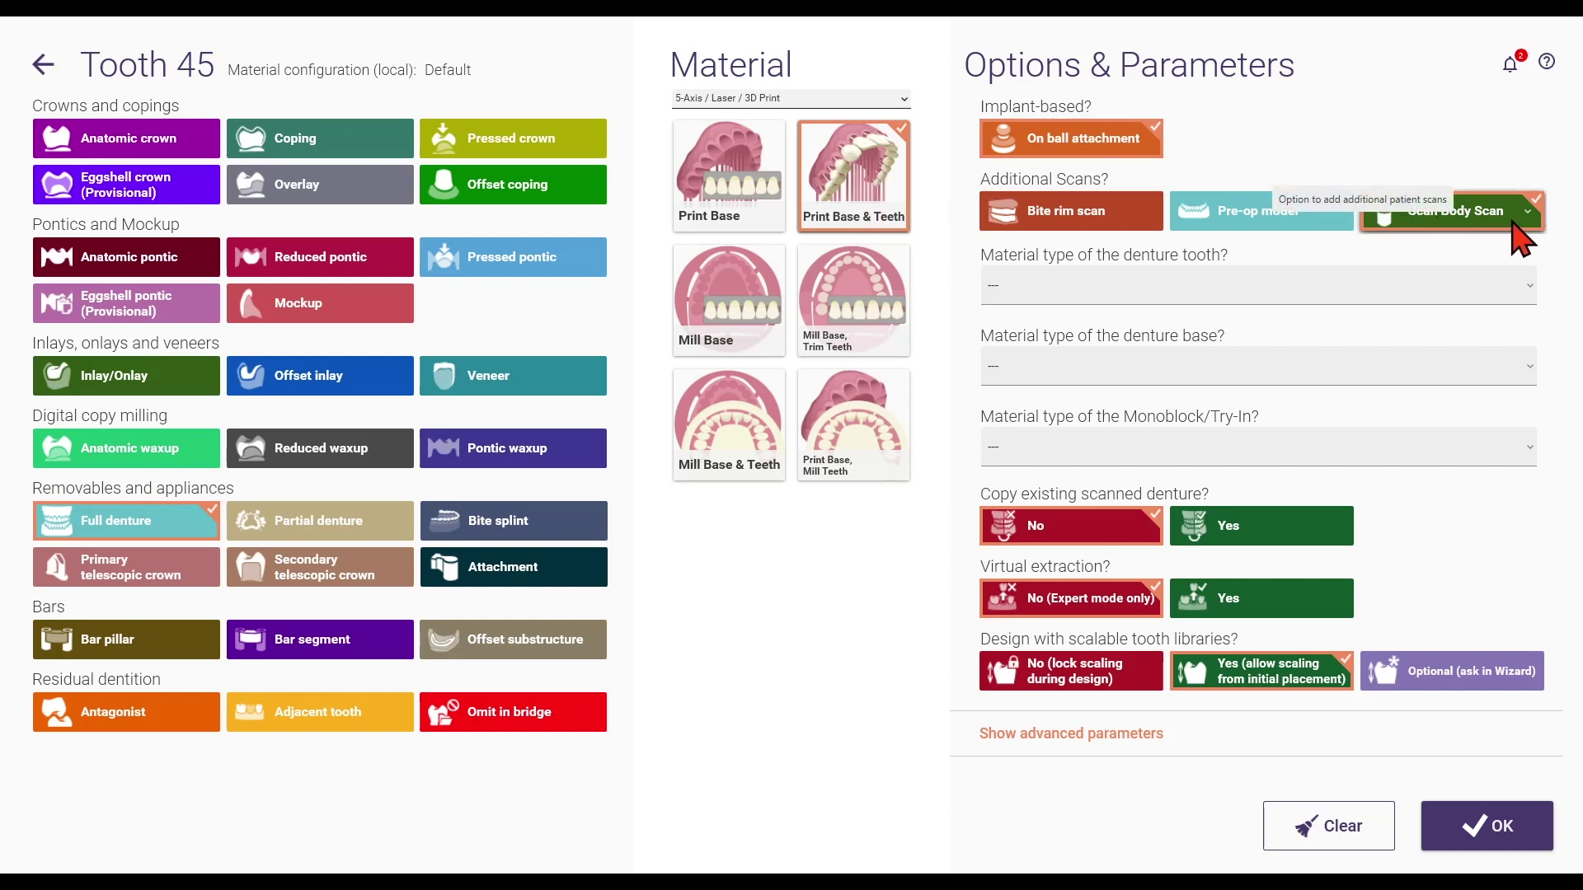
{"action": "left_click", "coordinate": [1470, 841]}
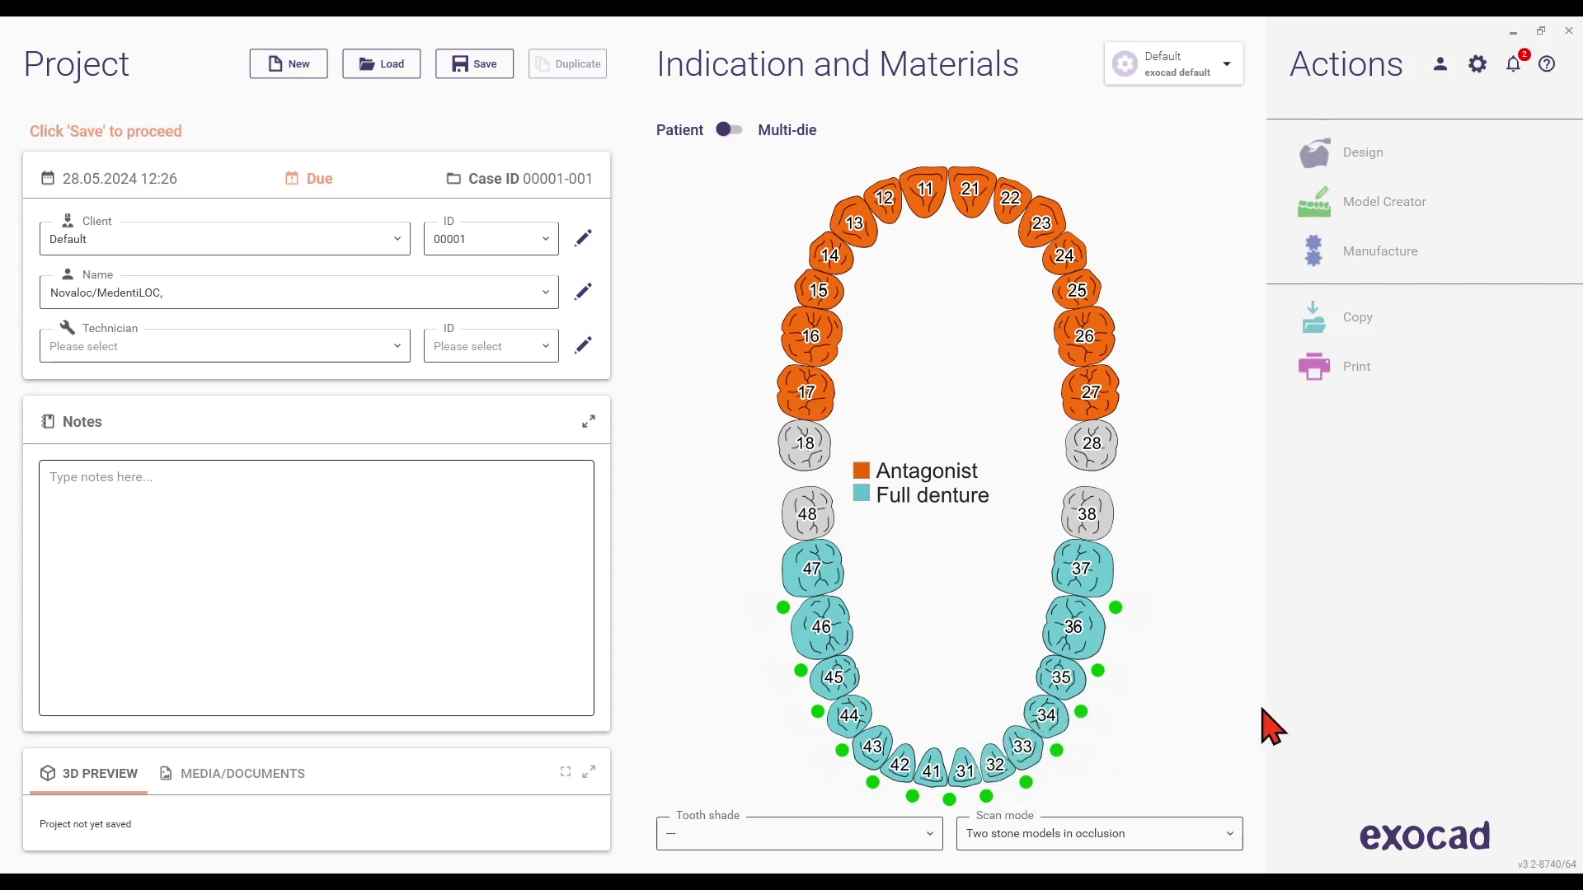
Save the denture project and start its design.
{"action": "left_click", "coordinate": [497, 71]}
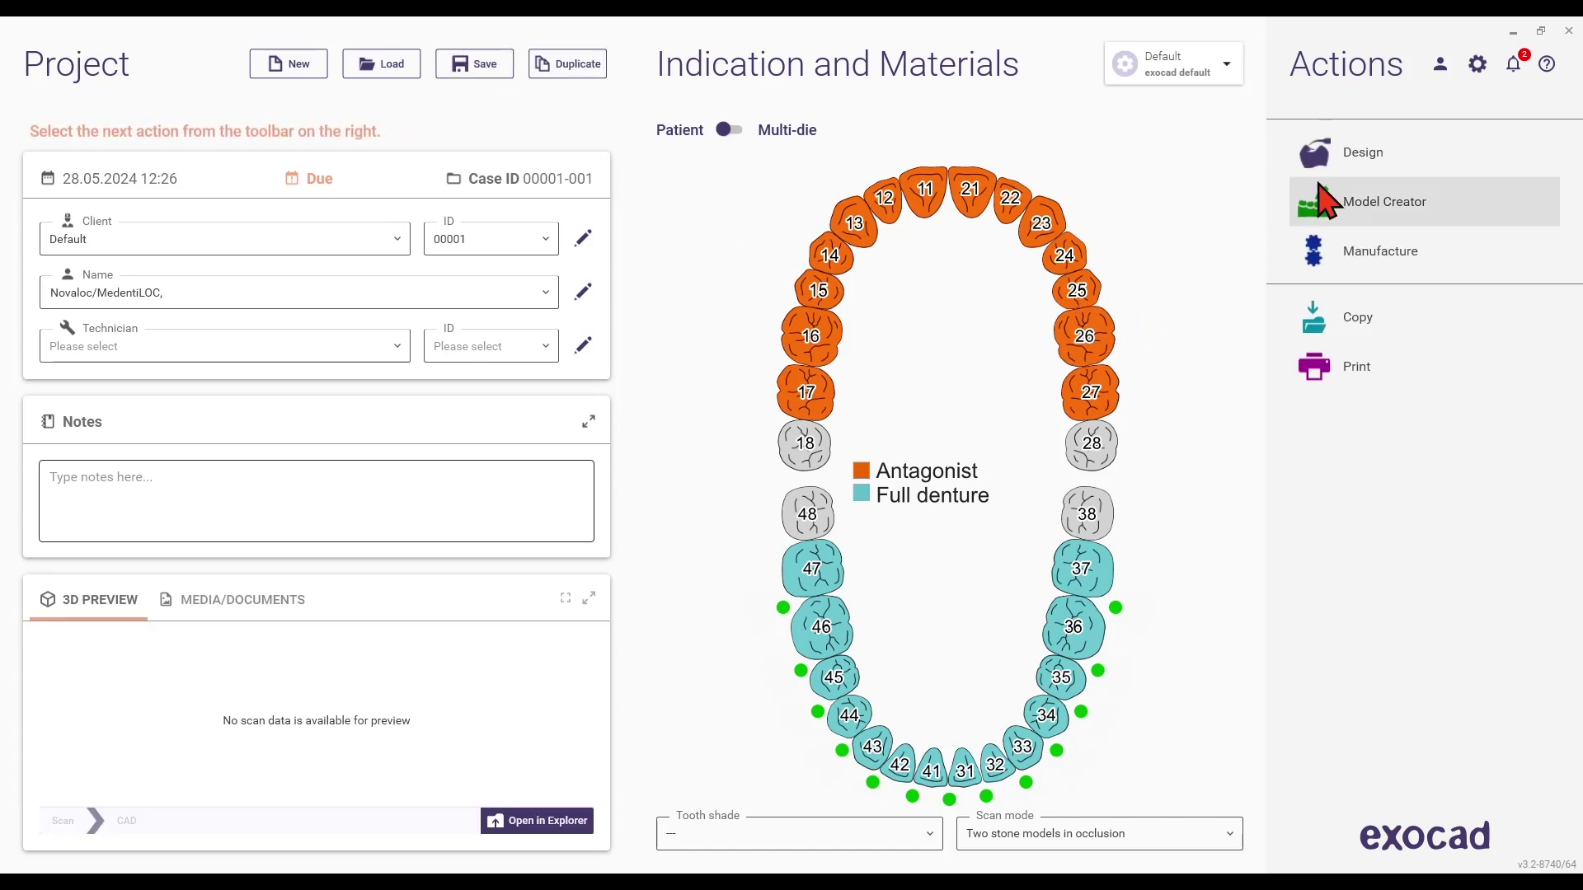
{"action": "left_click", "coordinate": [1414, 153]}
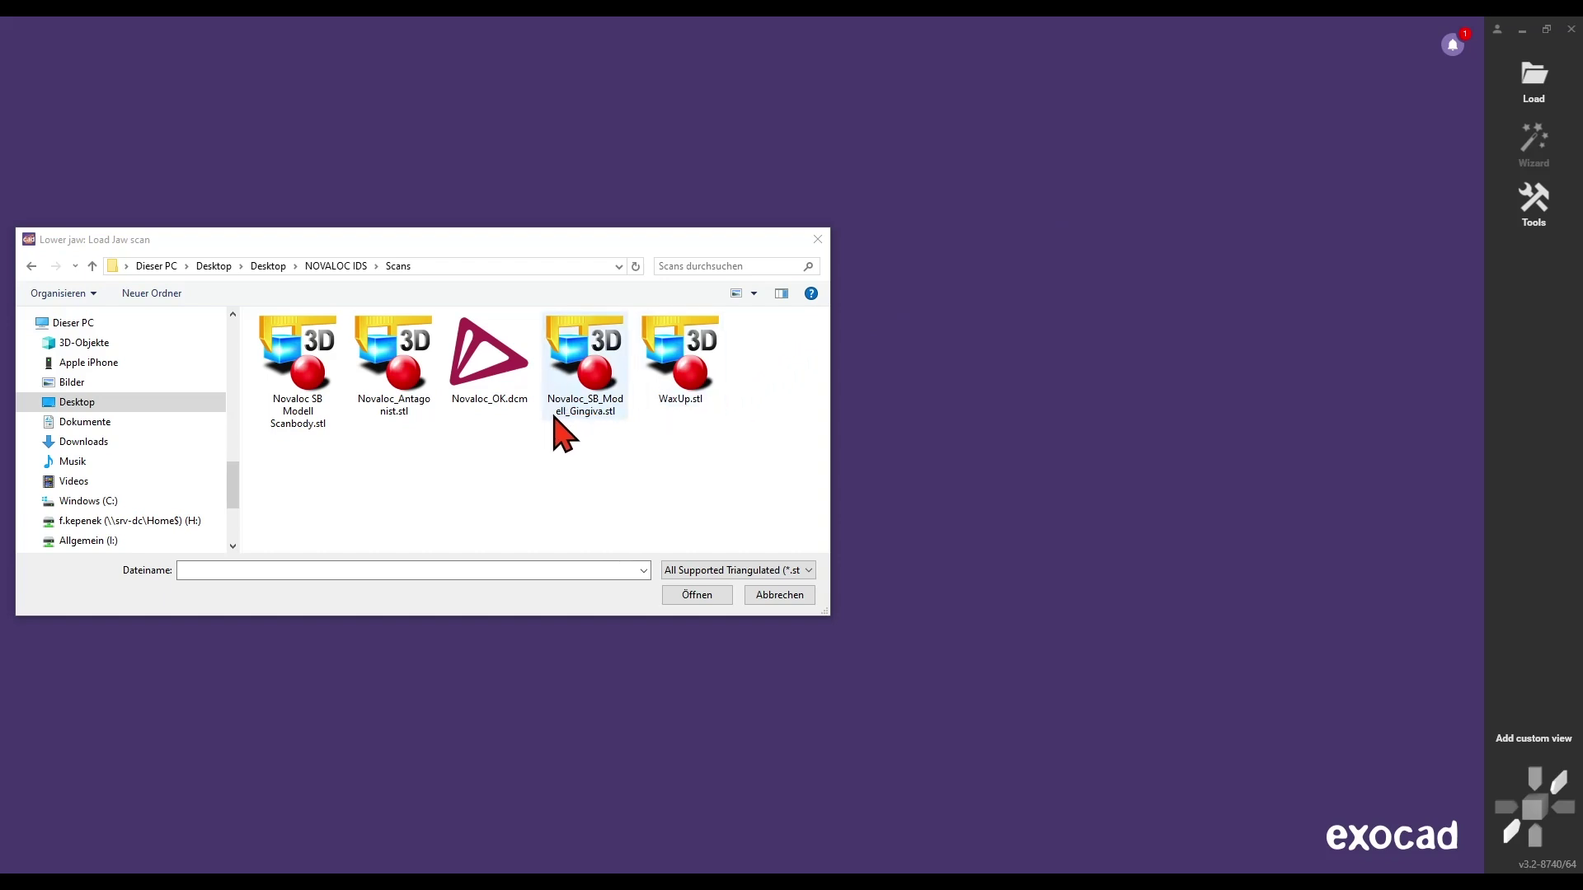
Load Novaloc_SB_Modell_Gingiva.stl as the lower jaw scan, Novaloc SB Modell Scanbody.stl as the scan marker and Novaloc_Antagonist.stl as the antagonist.
{"action": "double_click", "coordinate": [588, 381]}
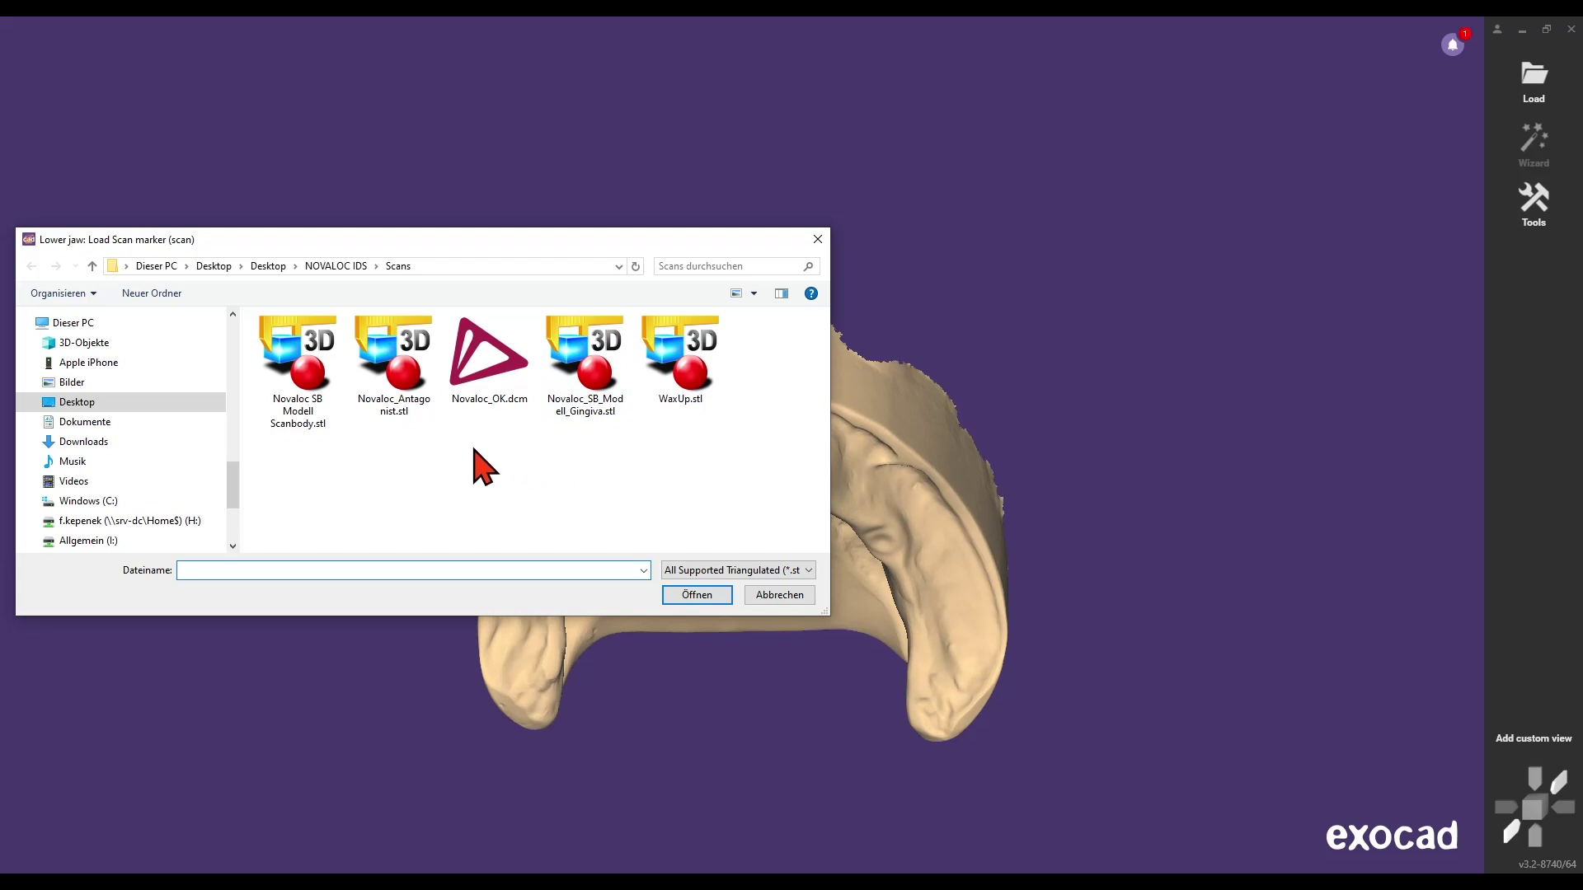
{"action": "double_click", "coordinate": [304, 394]}
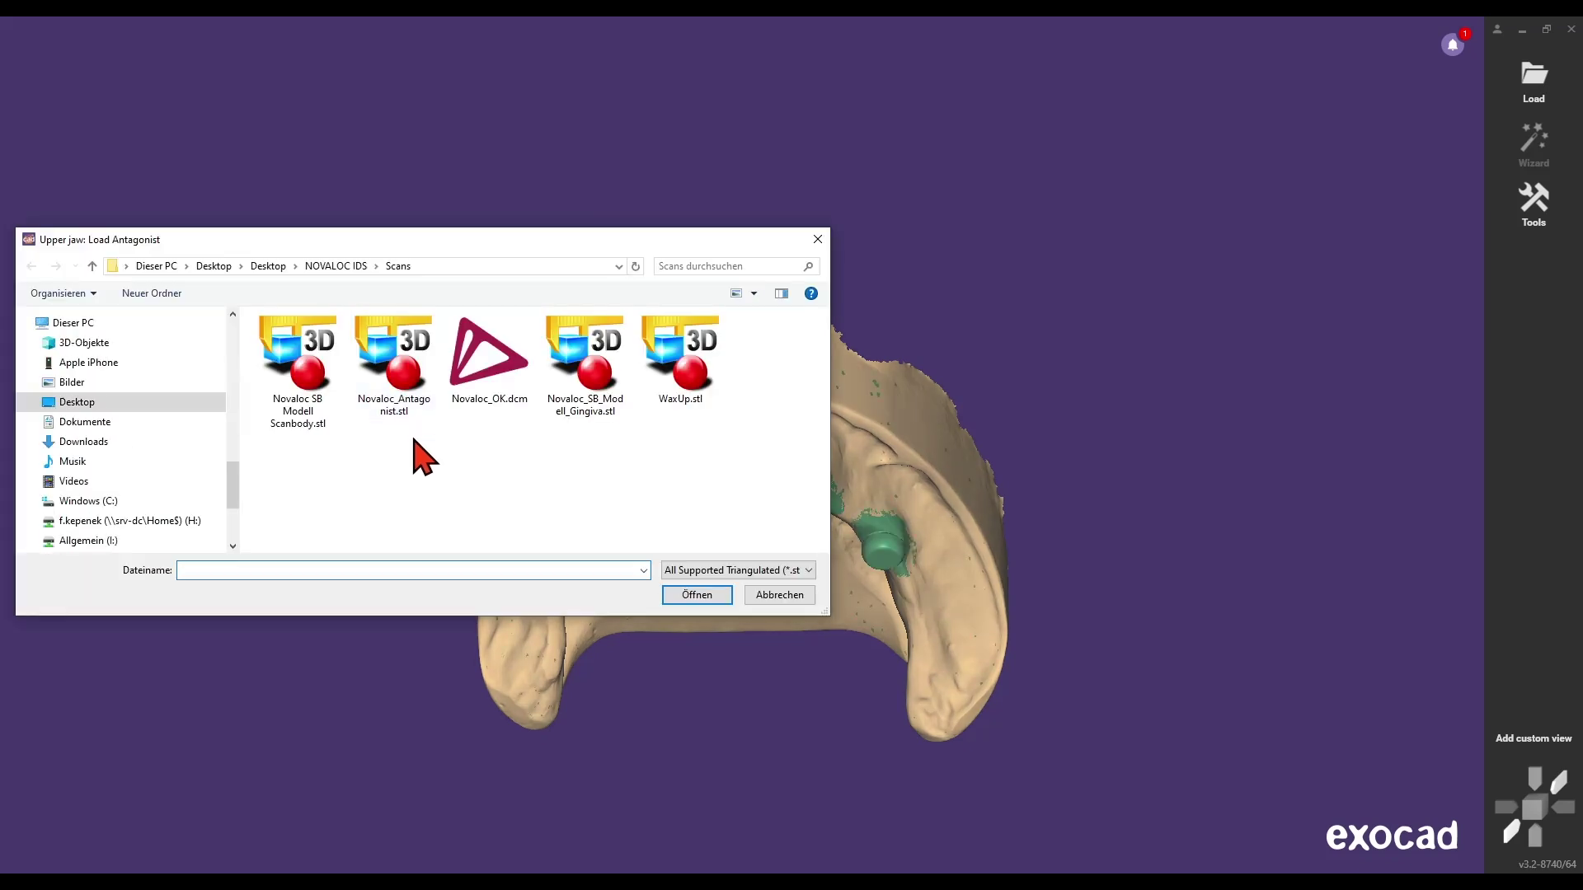
{"action": "double_click", "coordinate": [395, 367]}
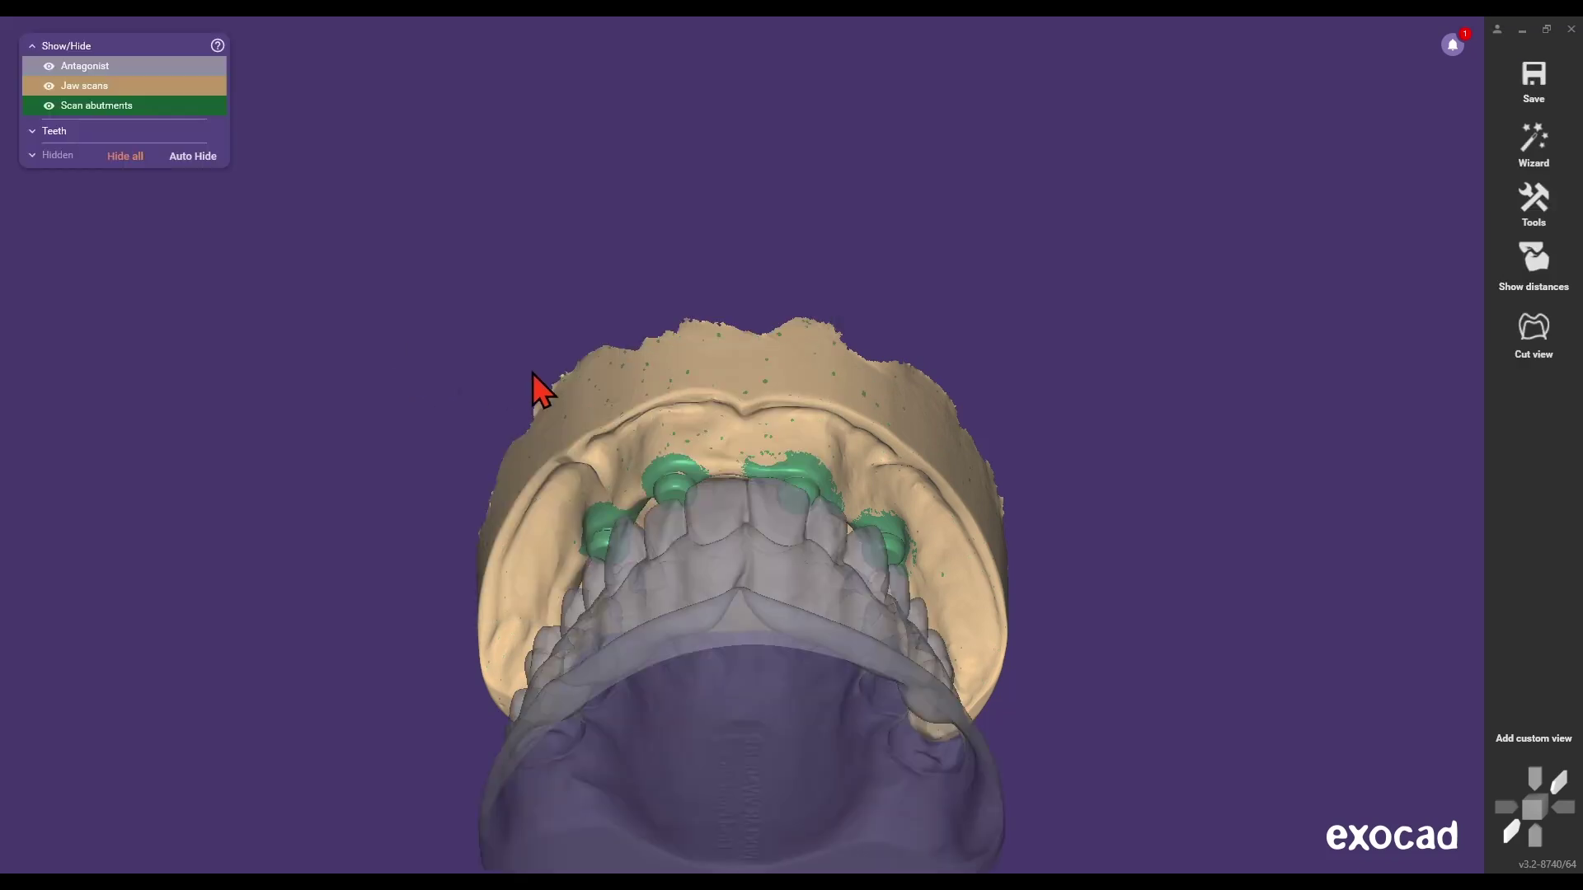
Proceed to implant detection for tooth 35 and choose the Novaloc-MedentiLOC stockabutment library with the Analog Screwed option.
{"action": "right_click_drag", "start_coordinate": [894, 512], "coordinate": [442, 576]}
{"action": "left_click", "coordinate": [195, 832]}
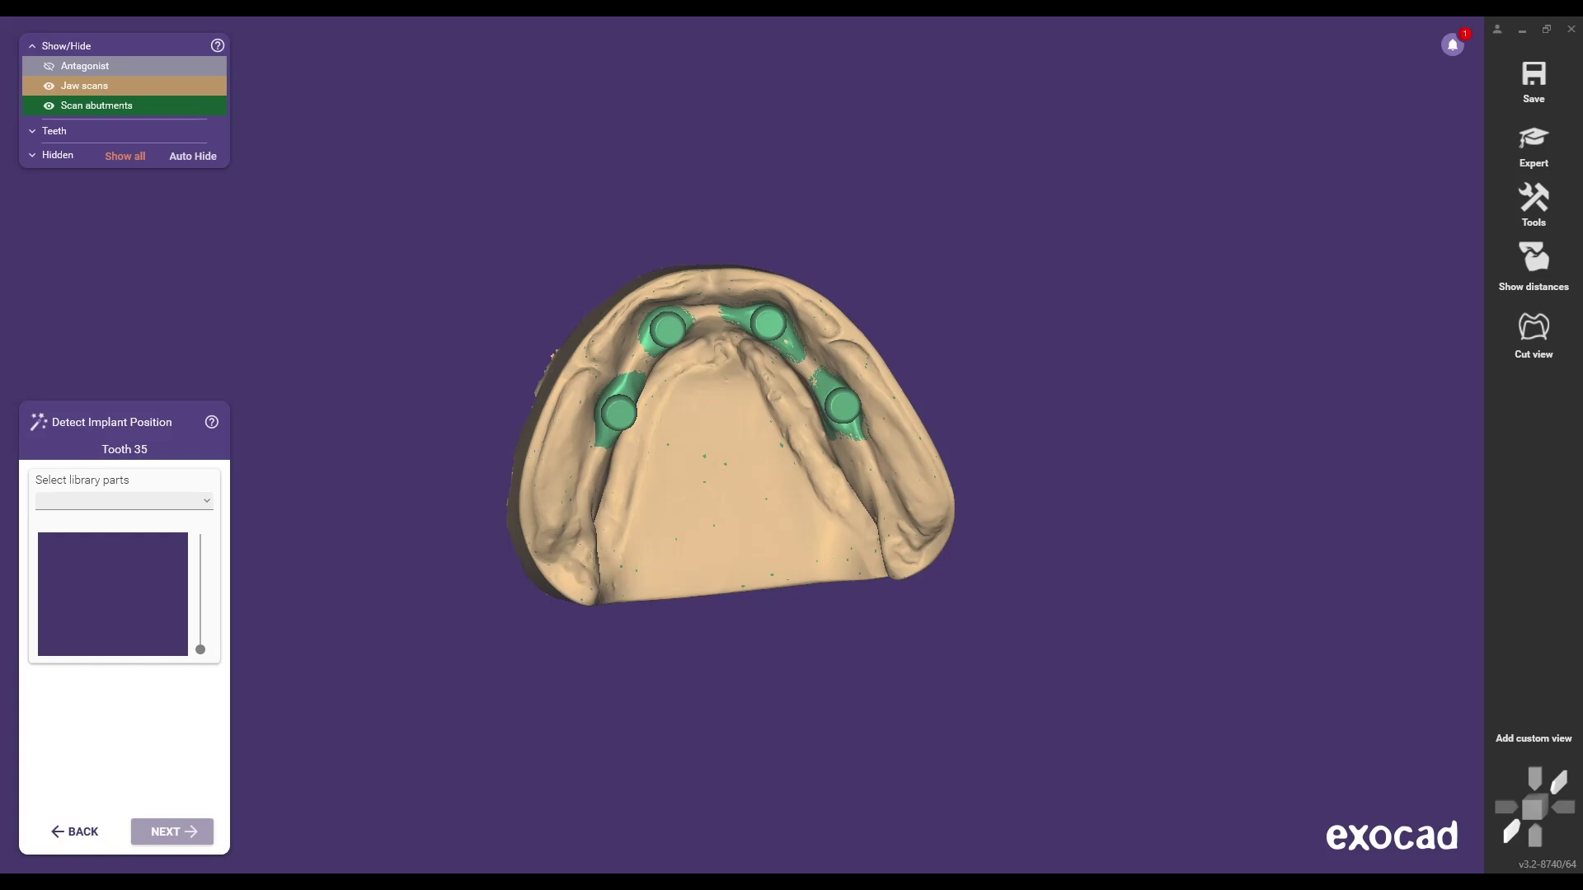
{"action": "left_click", "coordinate": [205, 503]}
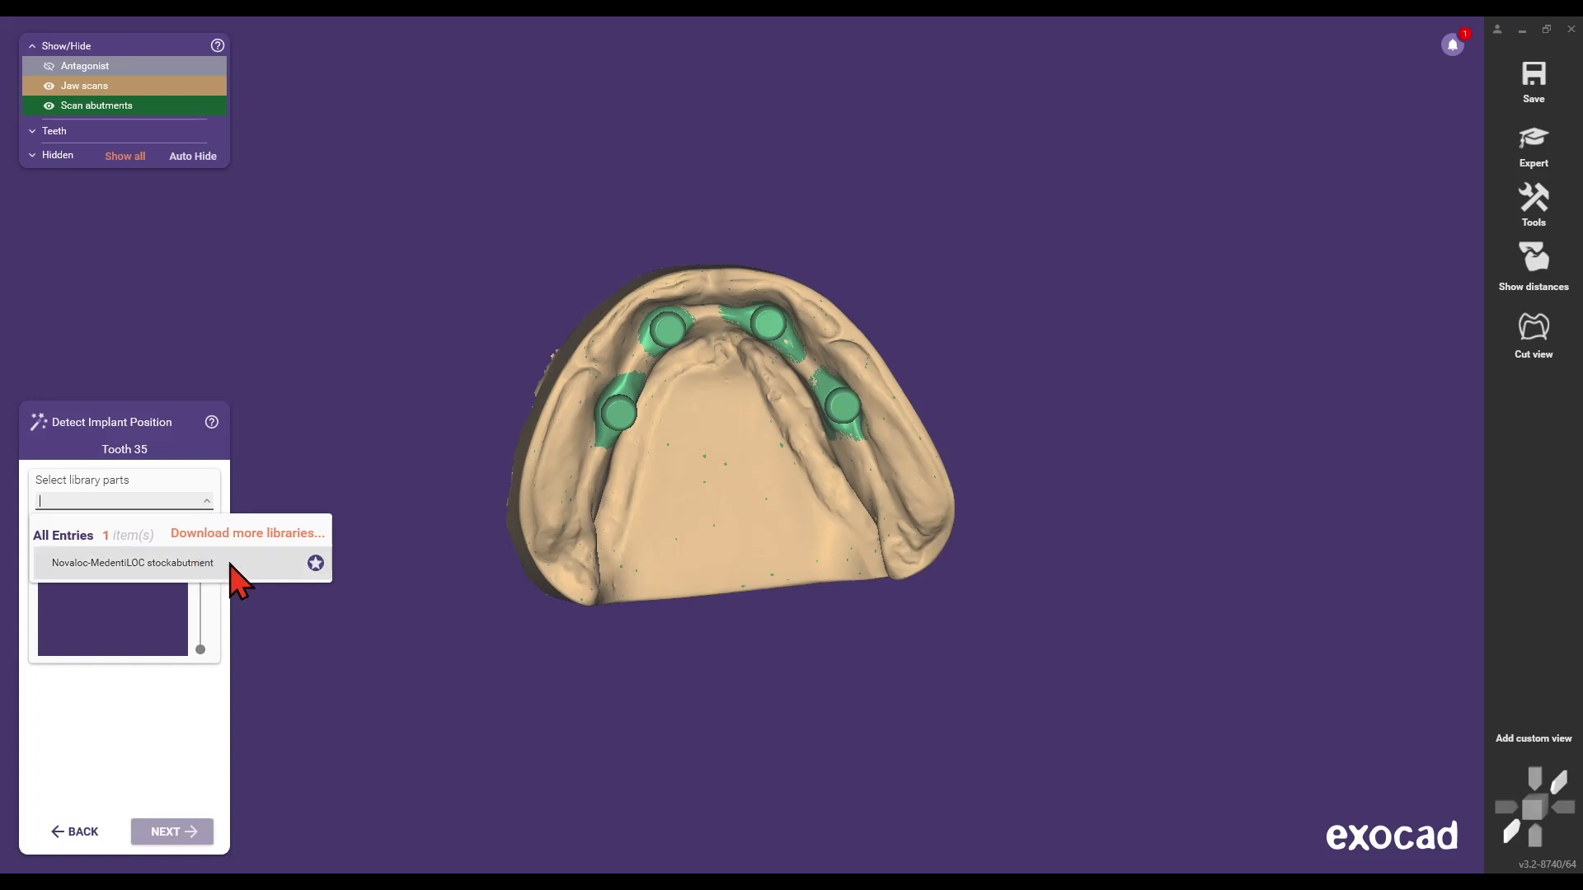
{"action": "left_click", "coordinate": [231, 564]}
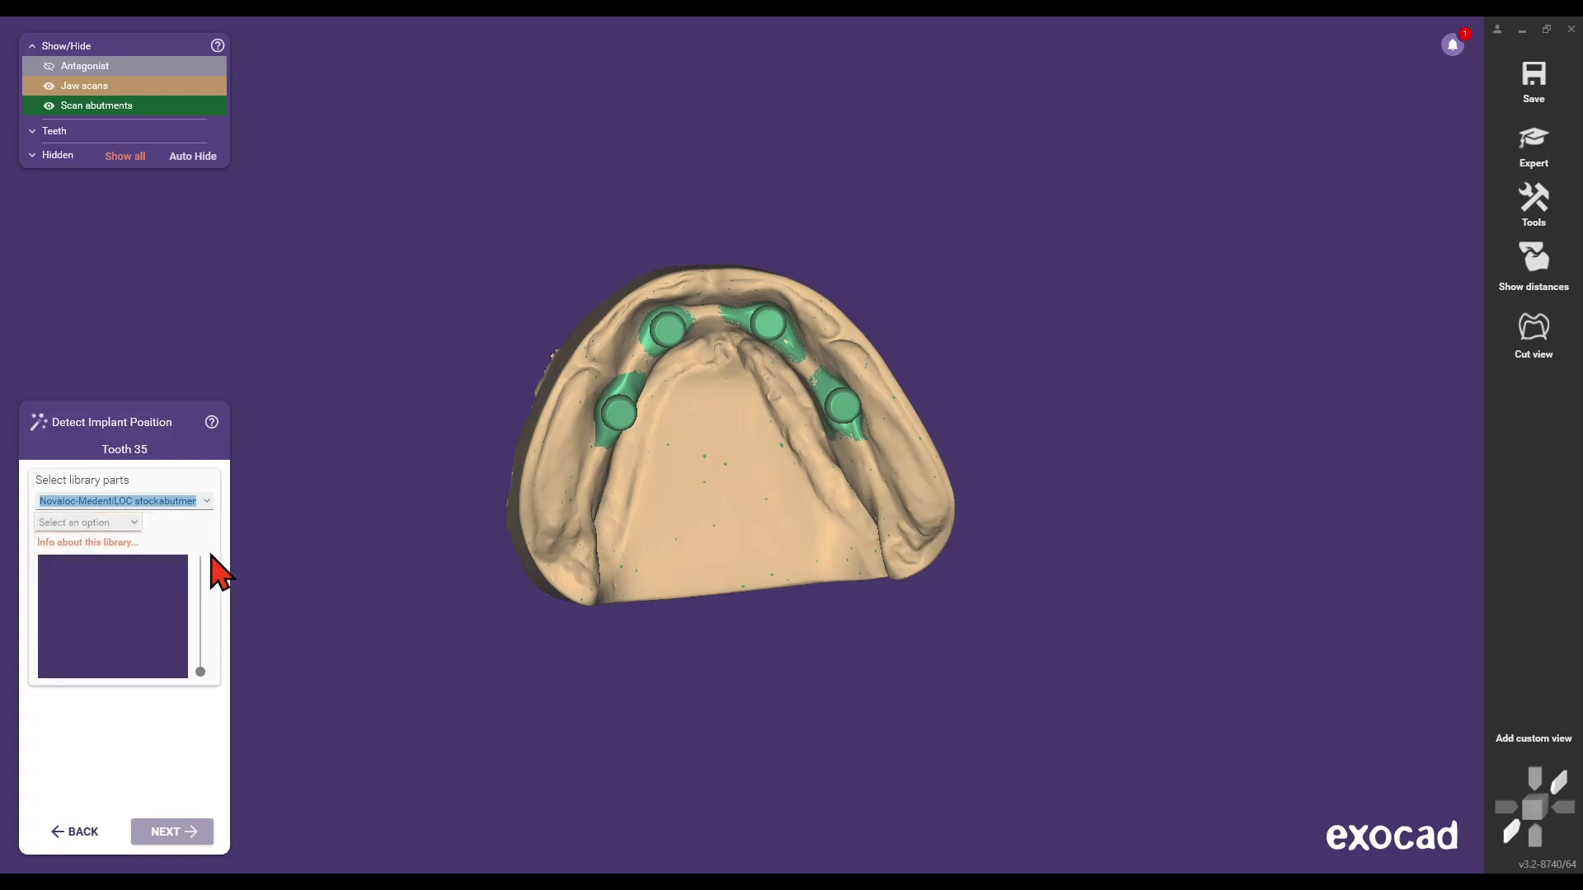
{"action": "left_click", "coordinate": [134, 524]}
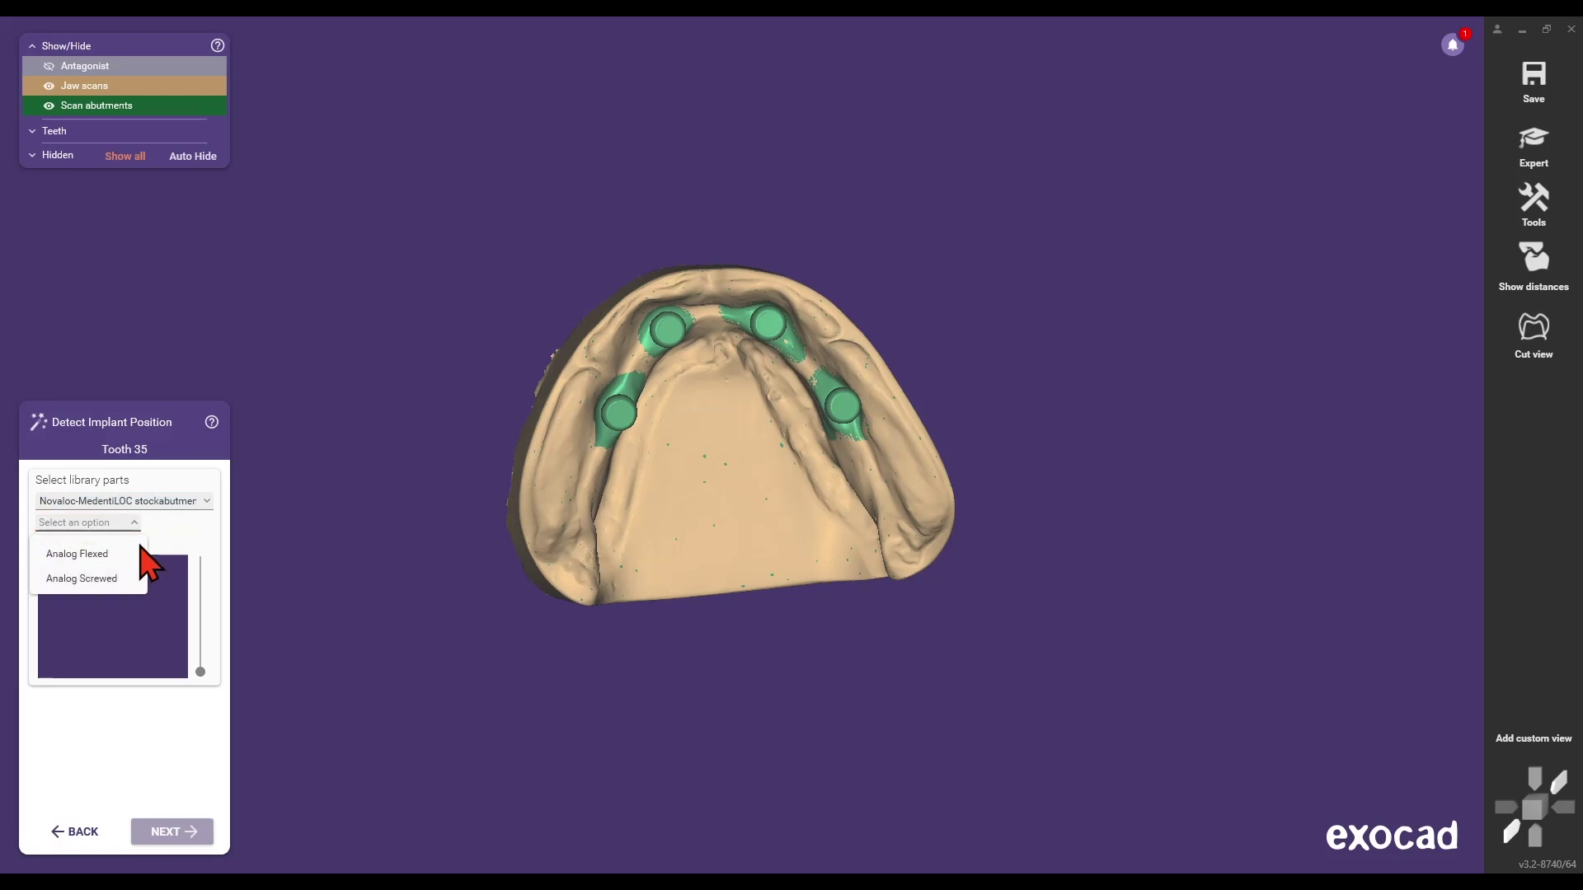
{"action": "mouse_move", "coordinate": [141, 550]}
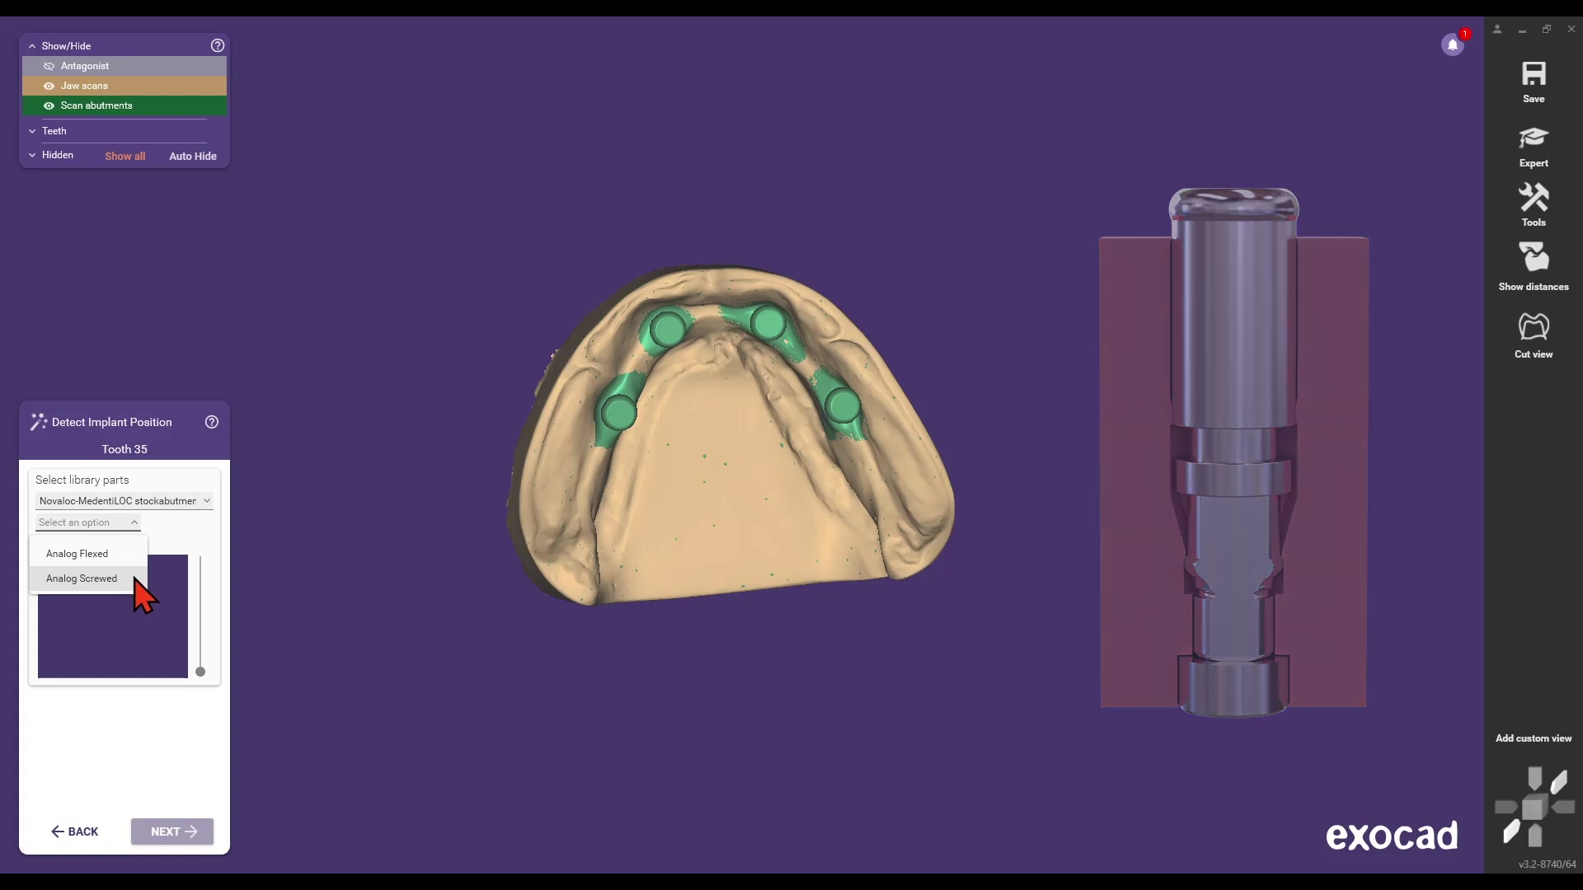
{"action": "left_click", "coordinate": [136, 579]}
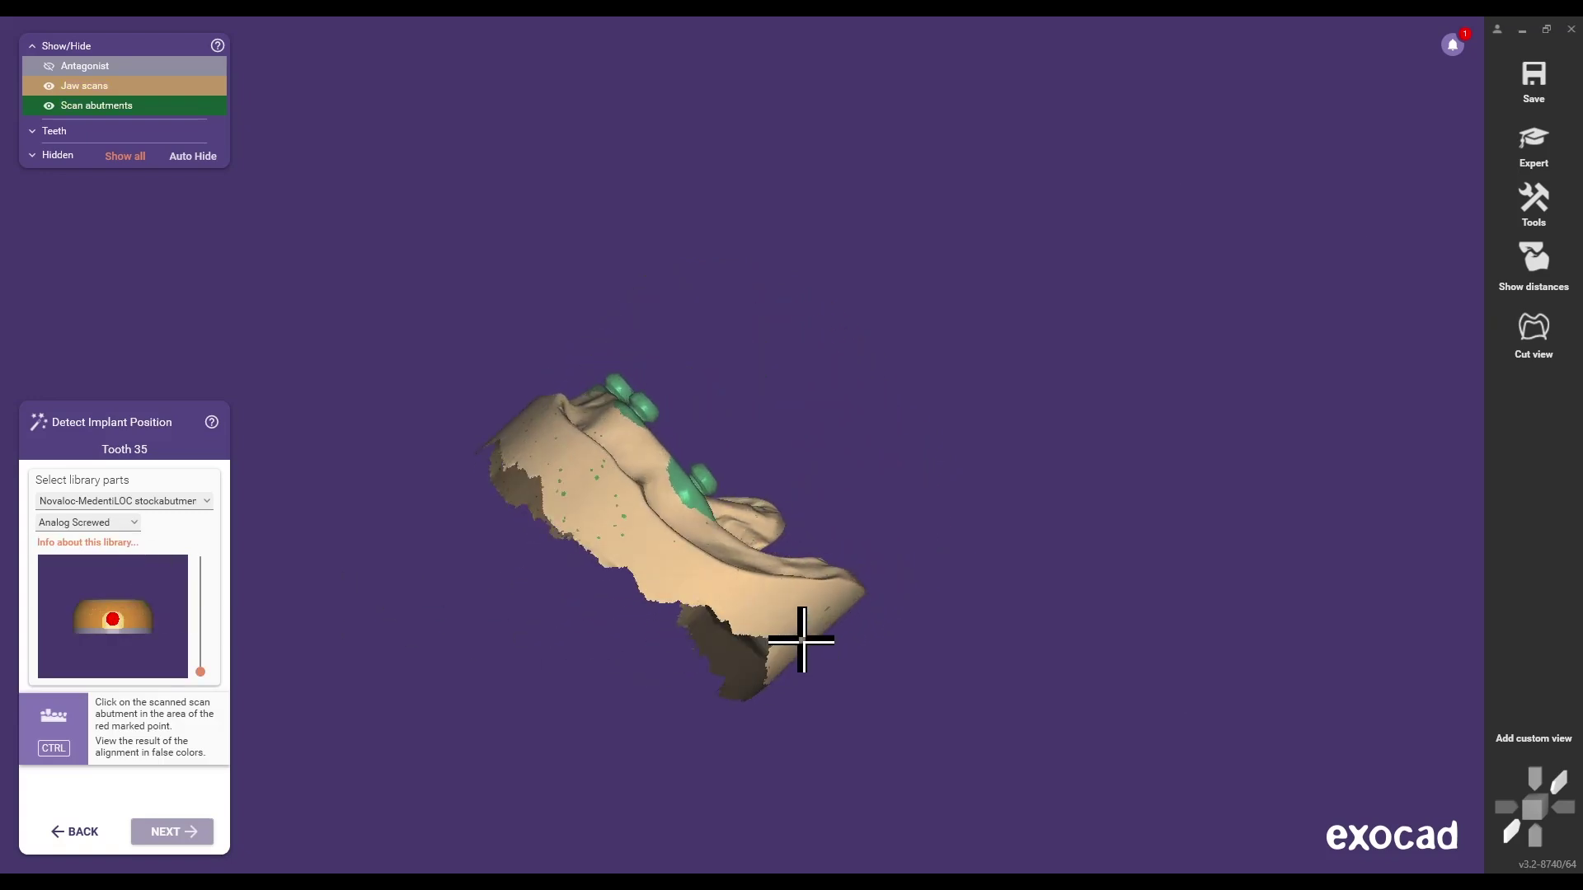
Align the library scan abutments to the scanned ones for teeth 35, 32, 42 and 45, then proceed.
{"action": "left_click", "coordinate": [768, 530]}
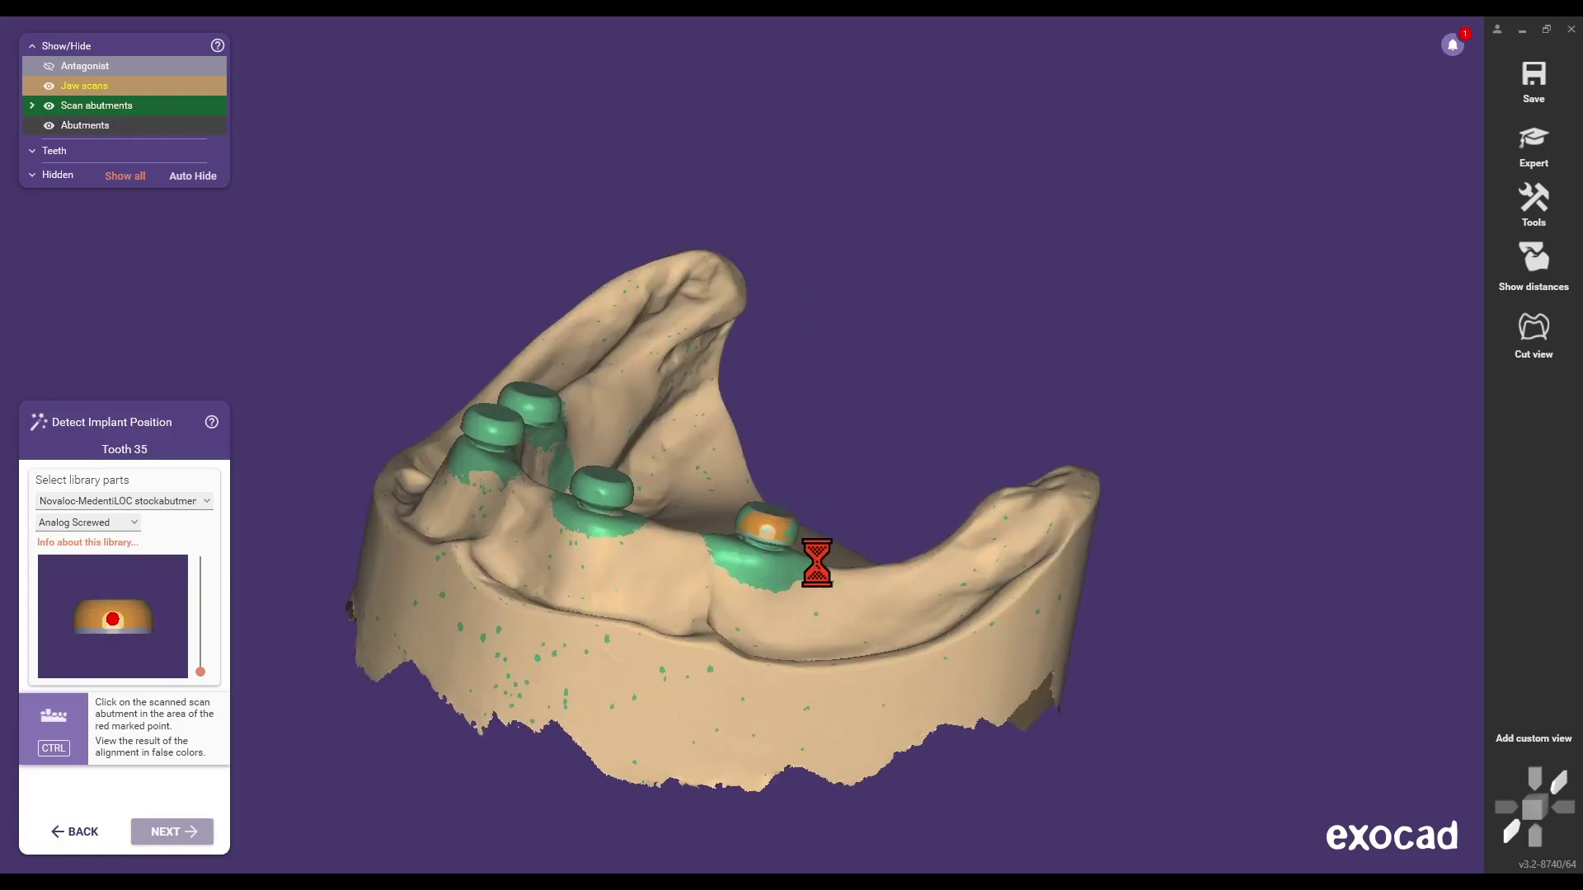
{"action": "left_click", "coordinate": [170, 832]}
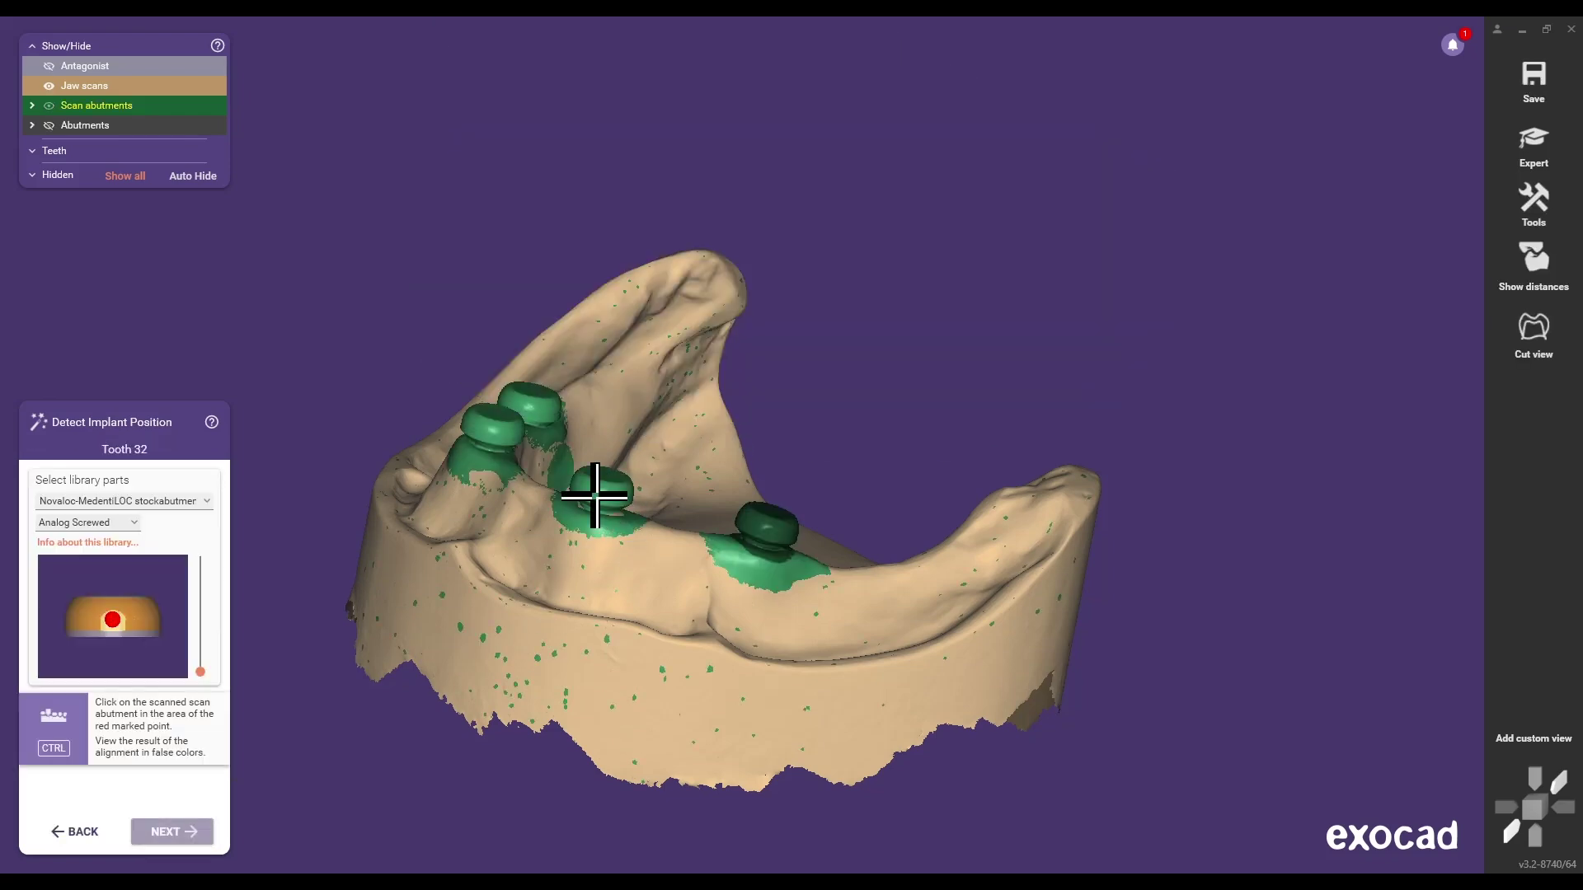
{"action": "left_click", "coordinate": [173, 833]}
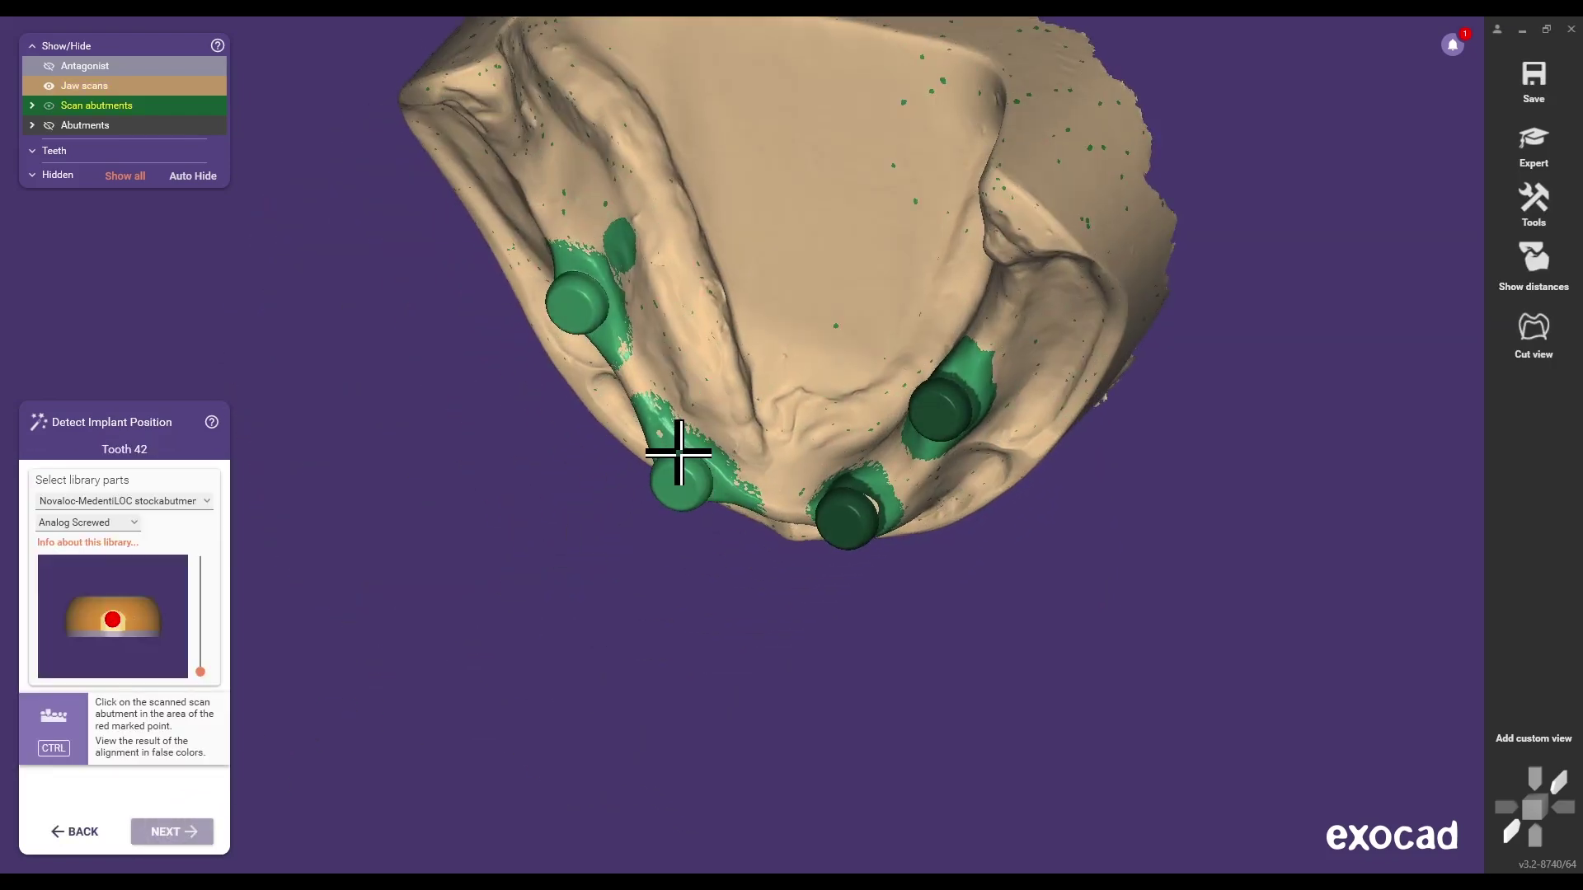
{"action": "left_click", "coordinate": [676, 453]}
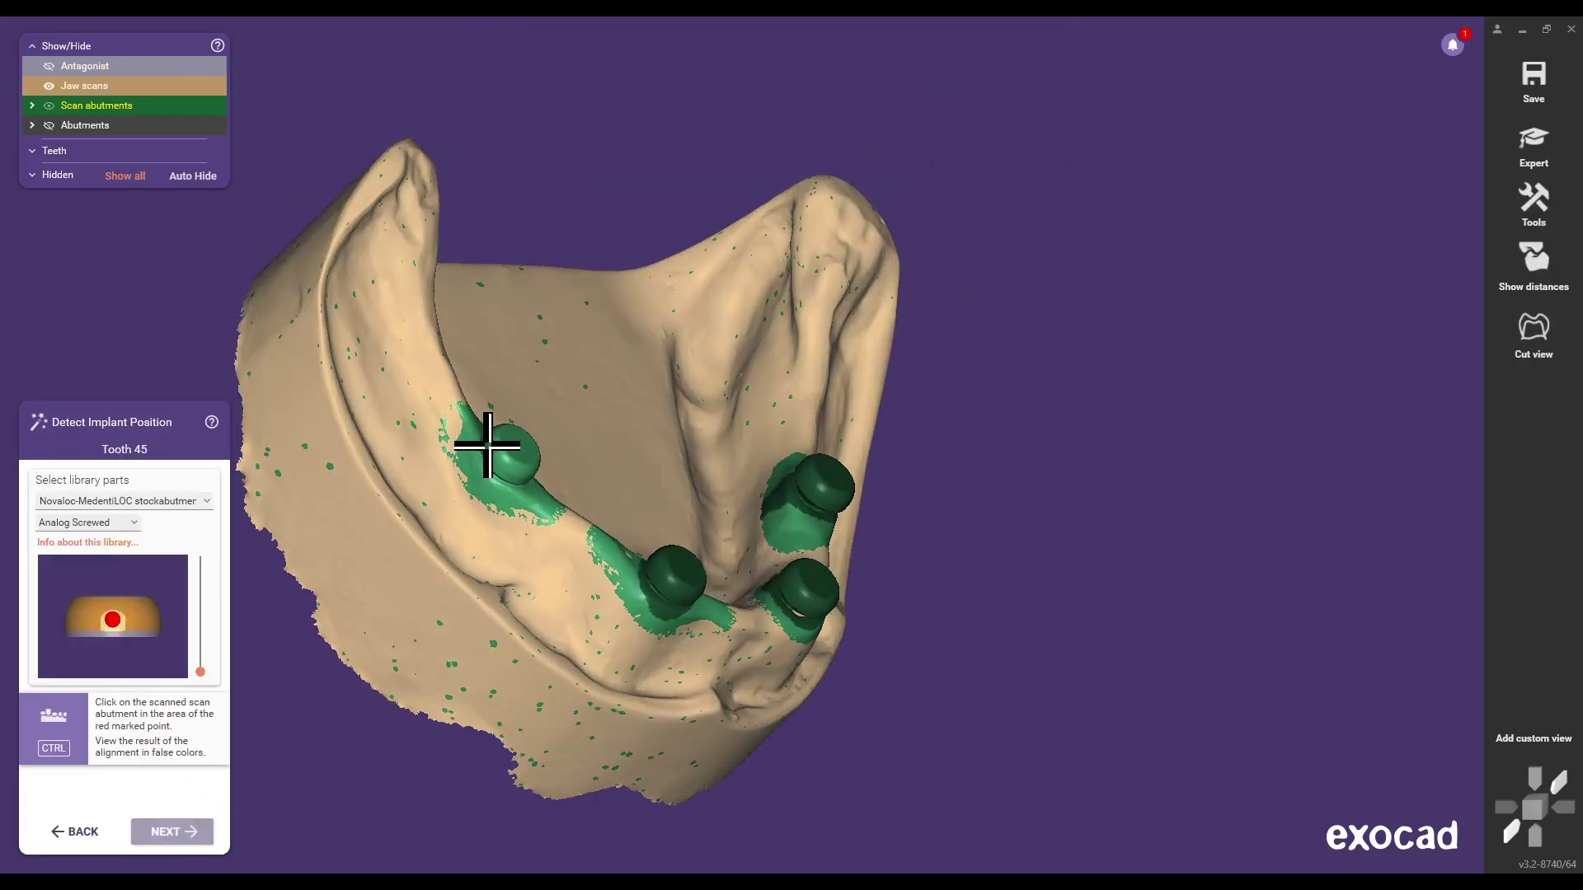
{"action": "left_click", "coordinate": [489, 450]}
{"action": "left_click", "coordinate": [175, 832]}
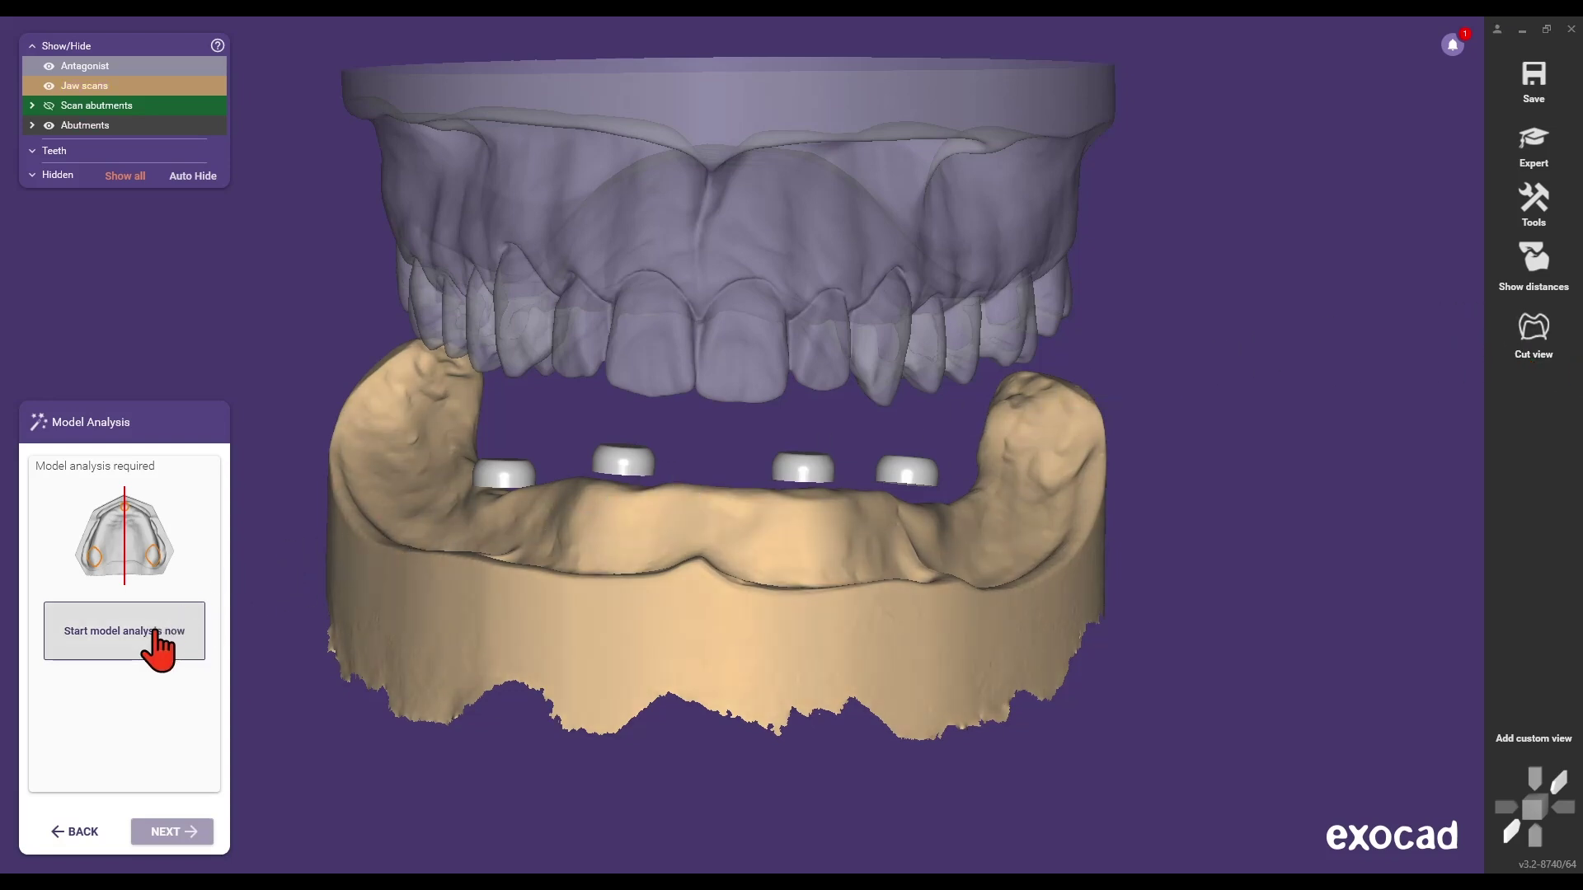
Start the model analysis and define the occlusal plane by three points on both rear upper molars and between the central incisors.
{"action": "left_click", "coordinate": [155, 633]}
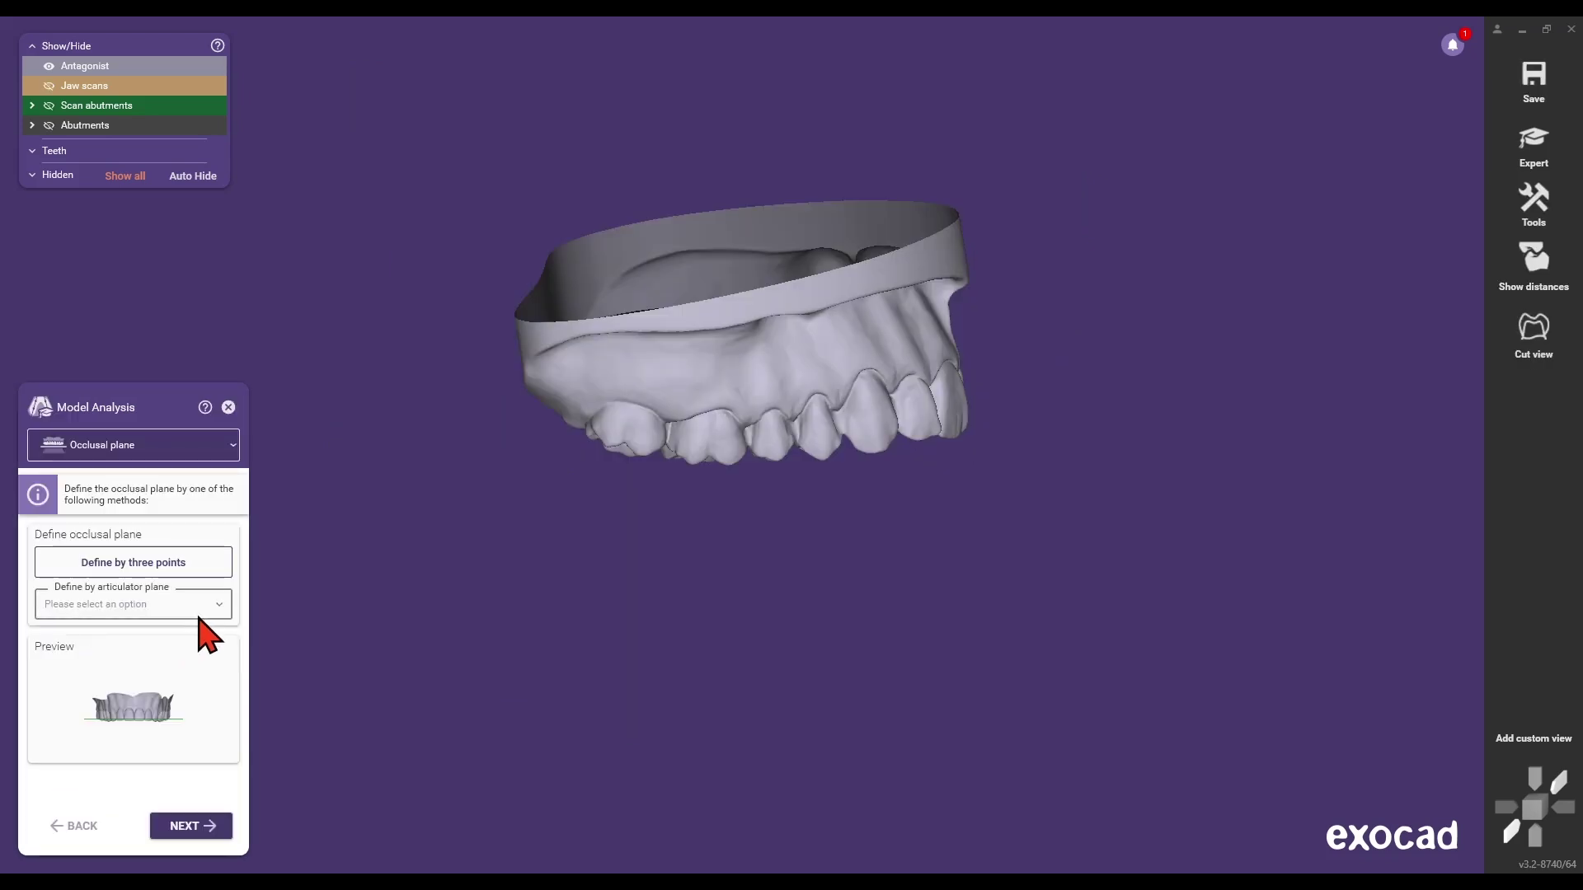
{"action": "right_click_drag", "start_coordinate": [855, 478], "coordinate": [857, 405]}
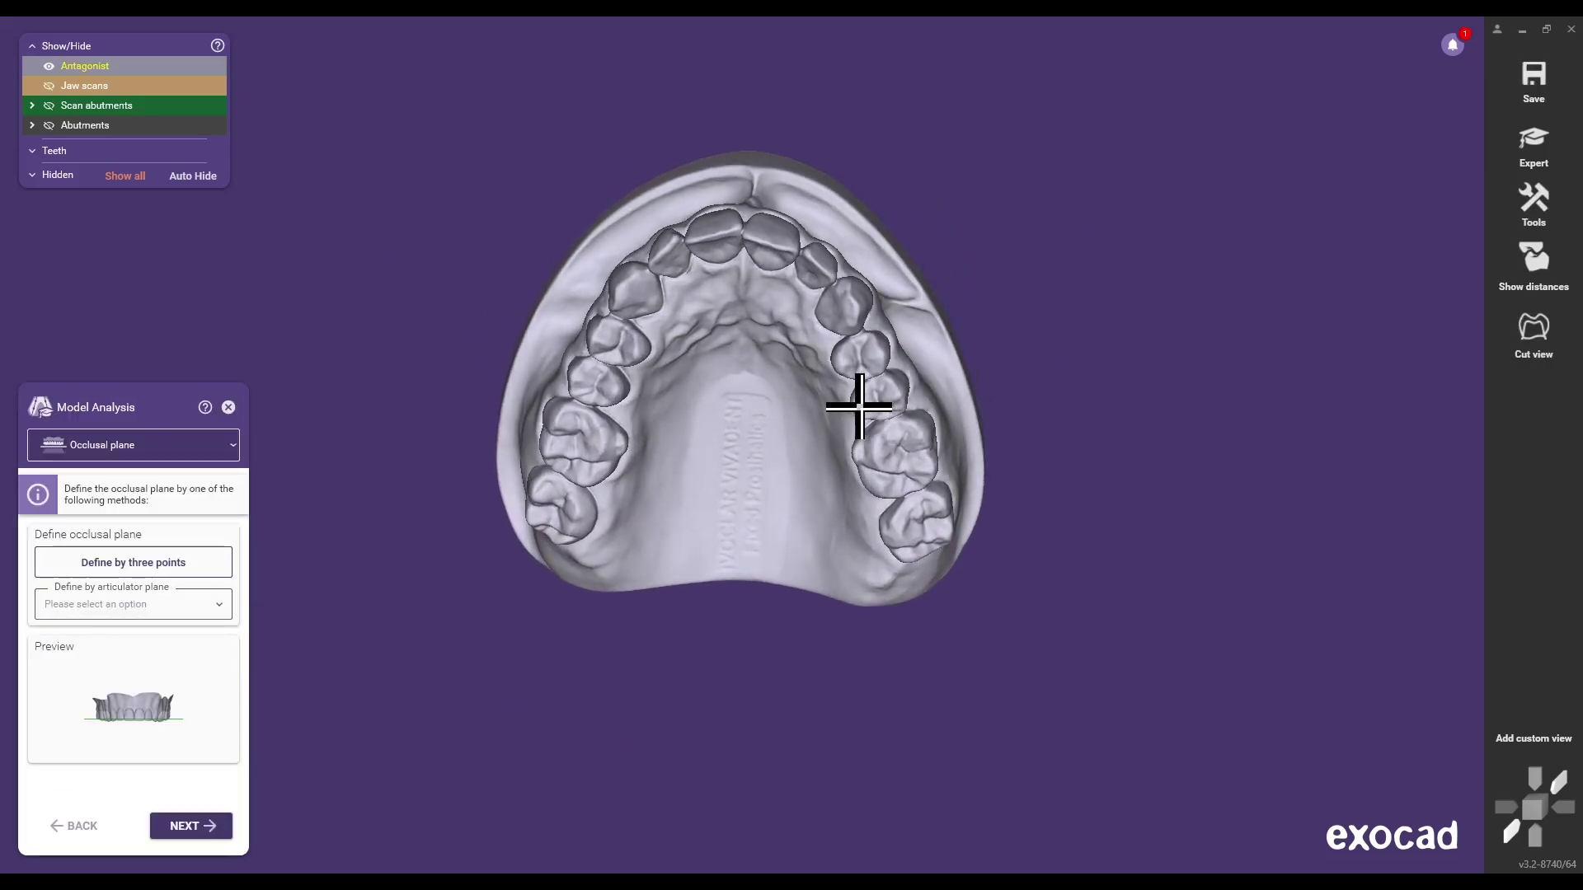
{"action": "left_click", "coordinate": [169, 563]}
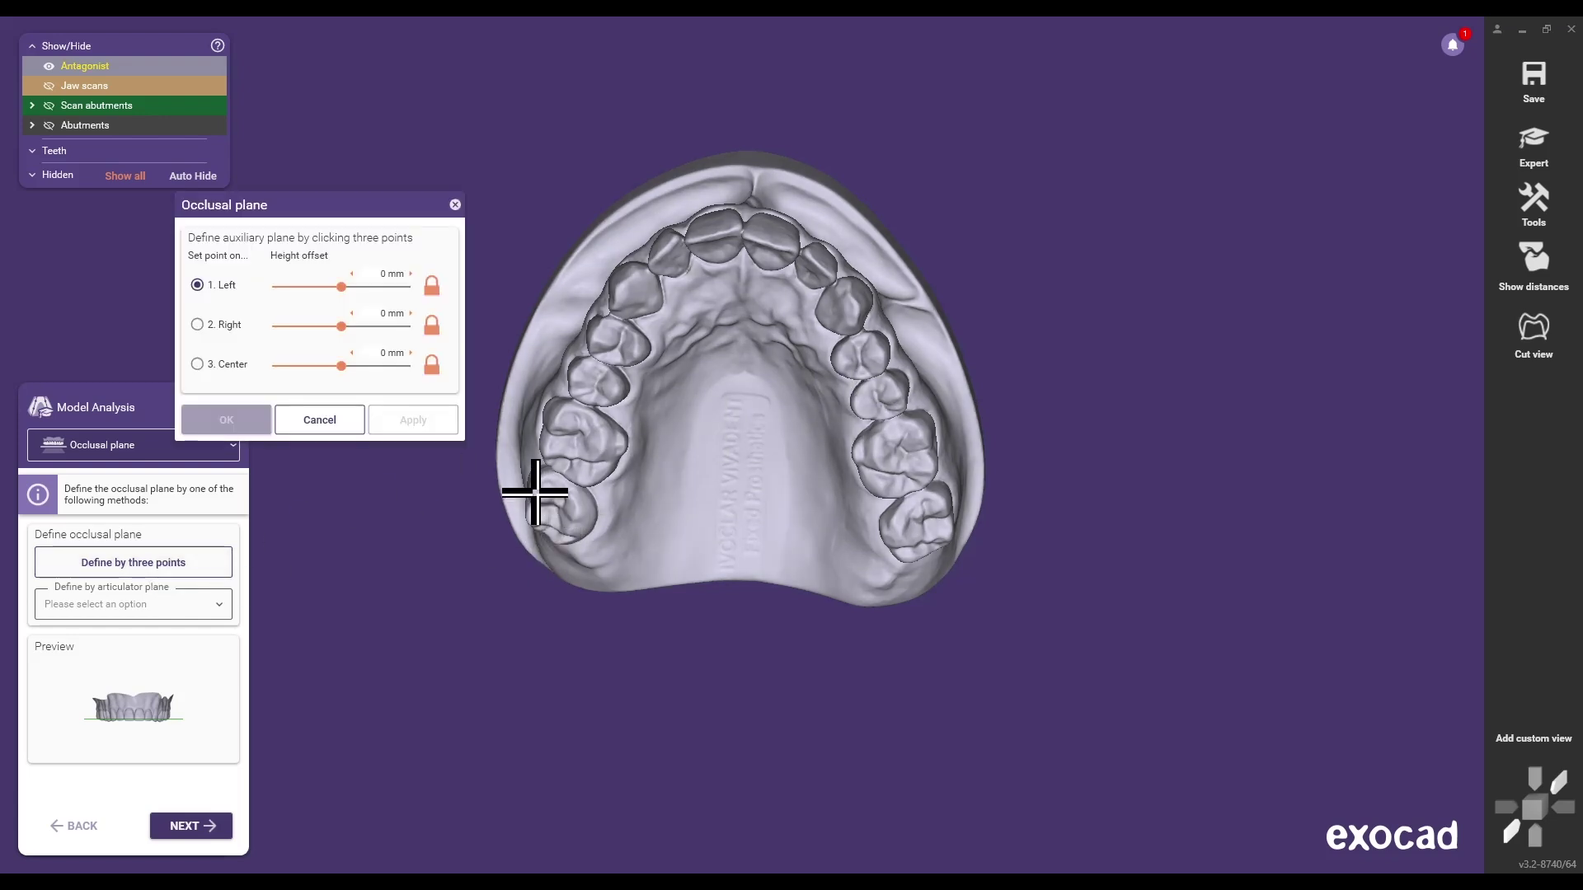
{"action": "left_click", "coordinate": [945, 510]}
{"action": "left_click", "coordinate": [739, 233]}
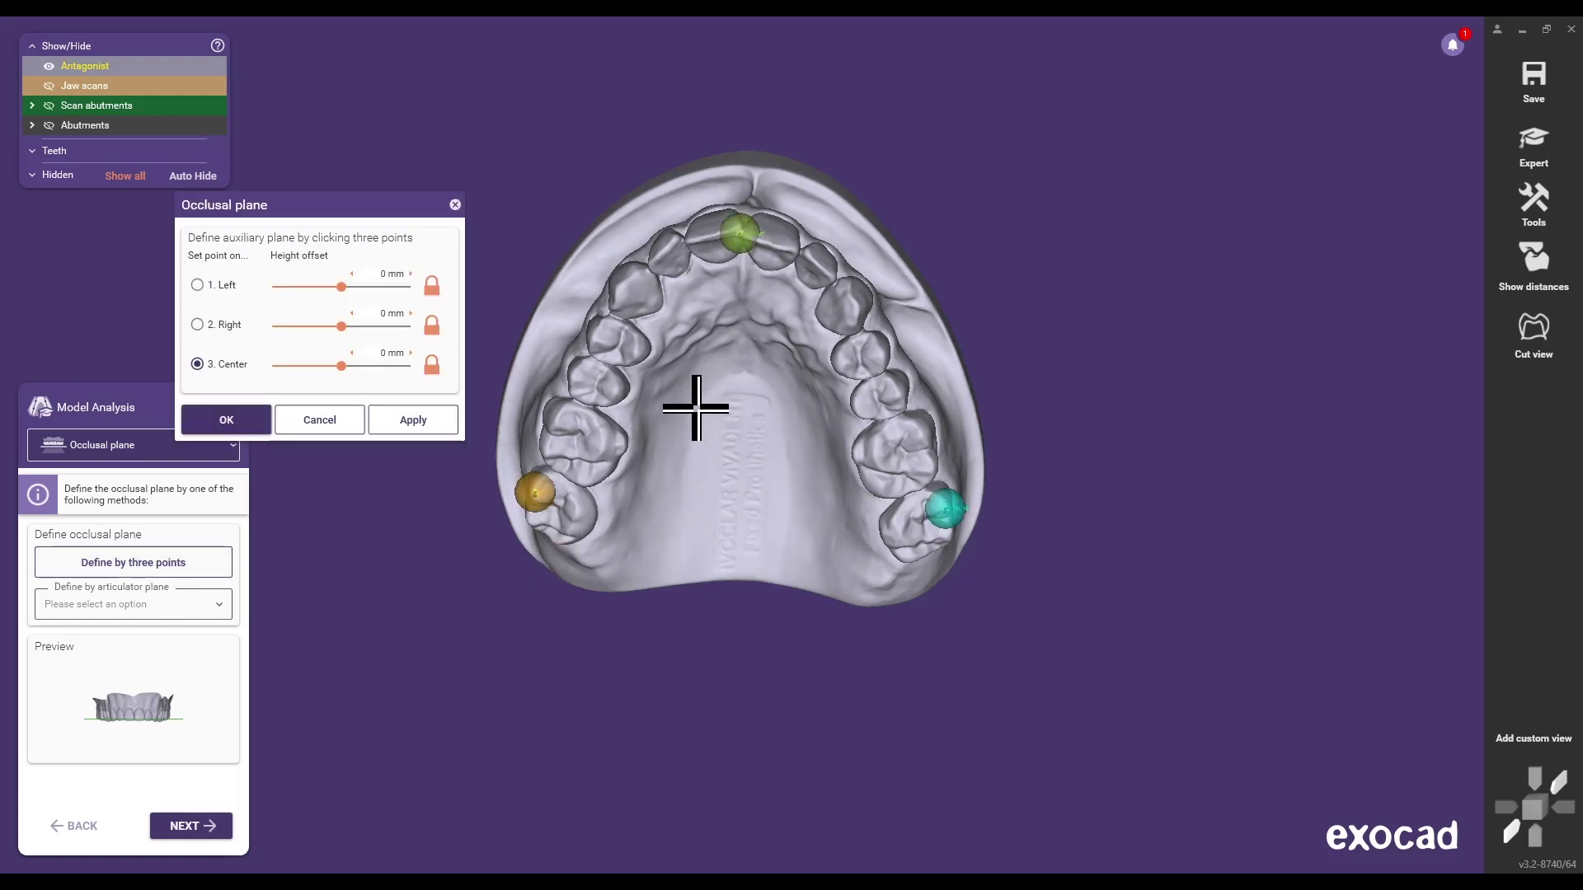
{"action": "left_click", "coordinate": [233, 420]}
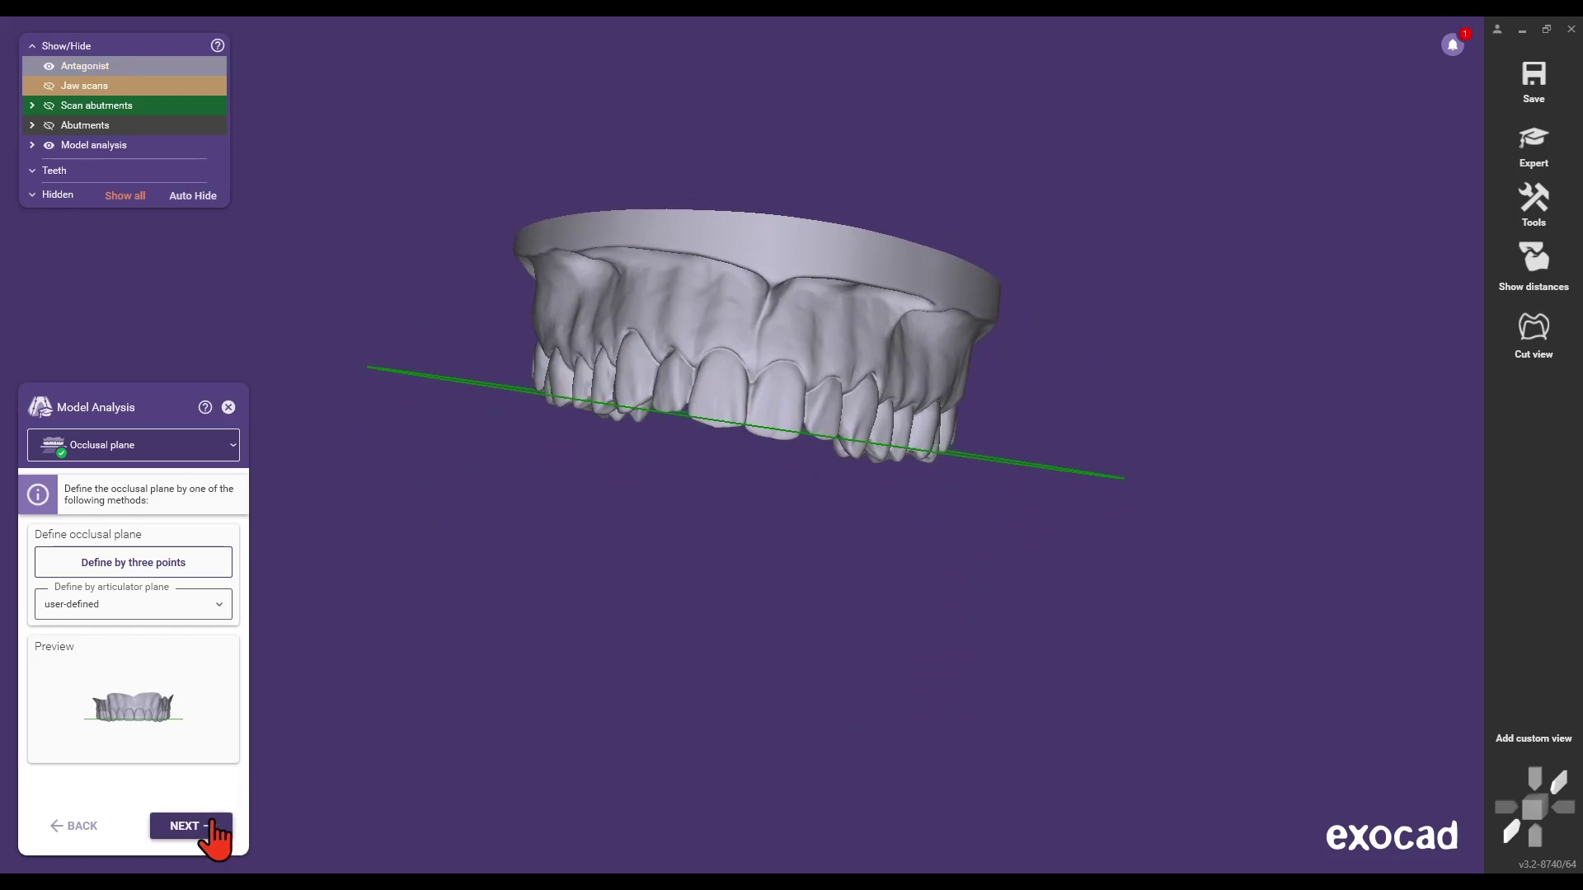
{"action": "left_click", "coordinate": [216, 828]}
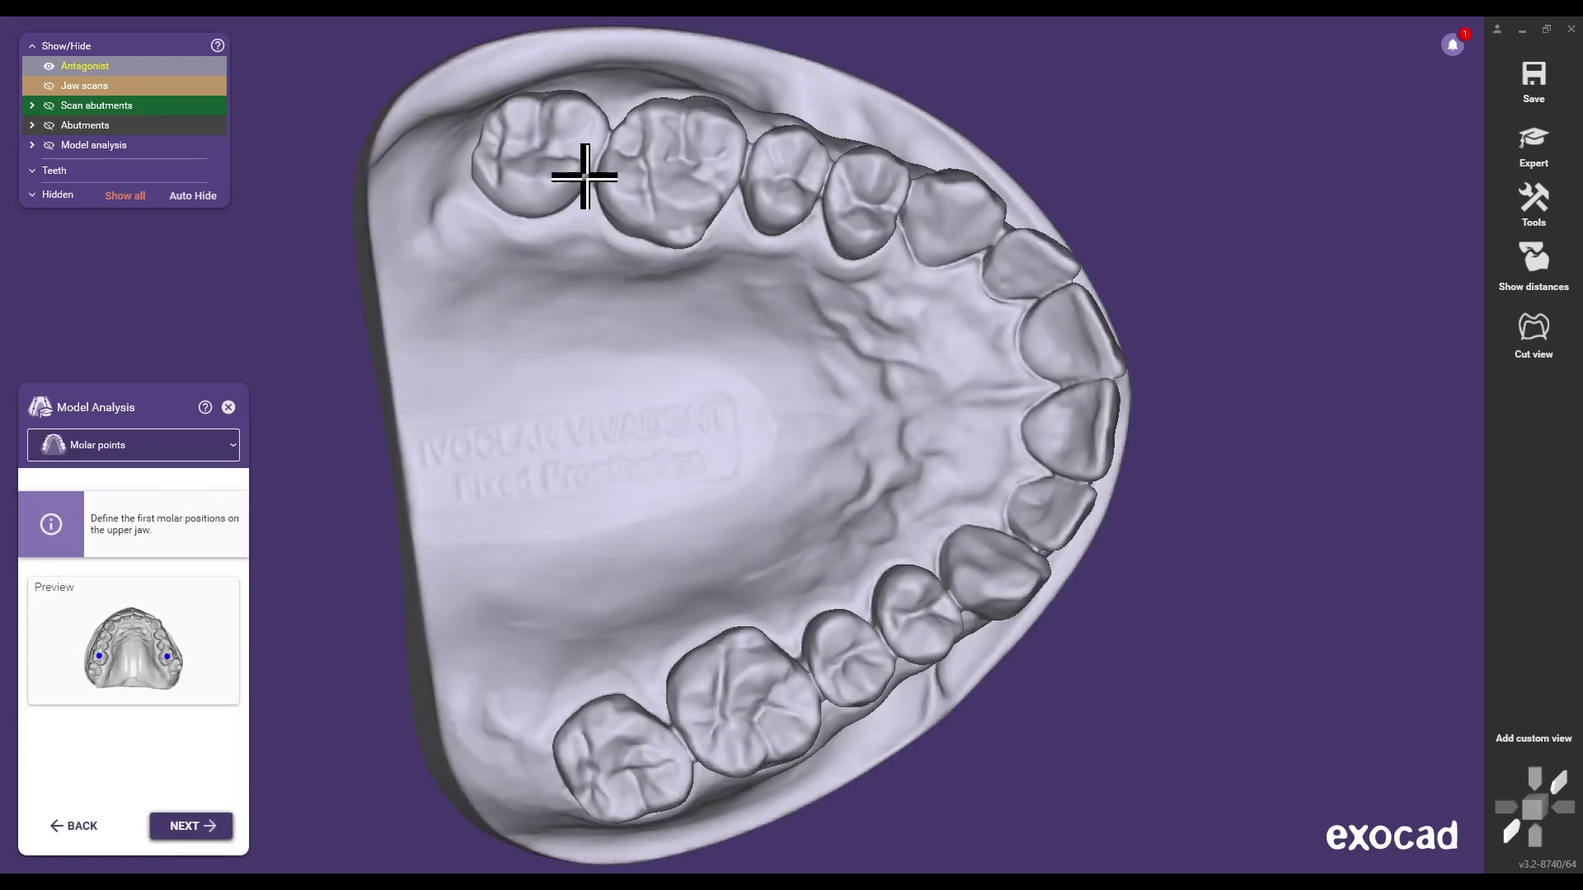
Mark the first molar positions on both sides of the upper jaw and continue.
{"action": "left_click", "coordinate": [680, 154]}
{"action": "left_click", "coordinate": [752, 714]}
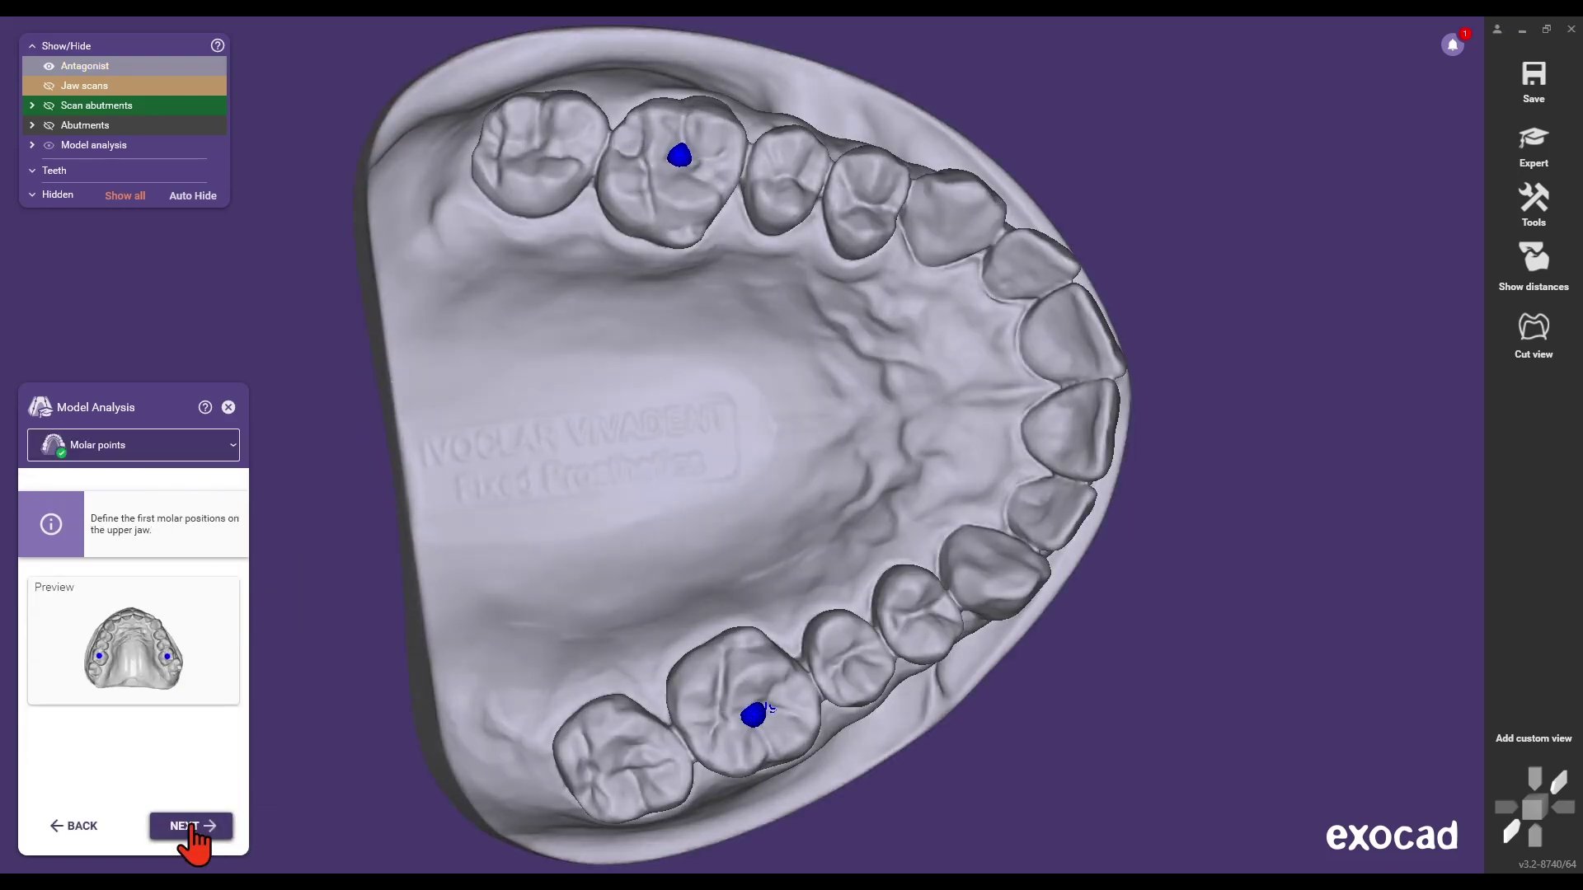
{"action": "left_click", "coordinate": [194, 841]}
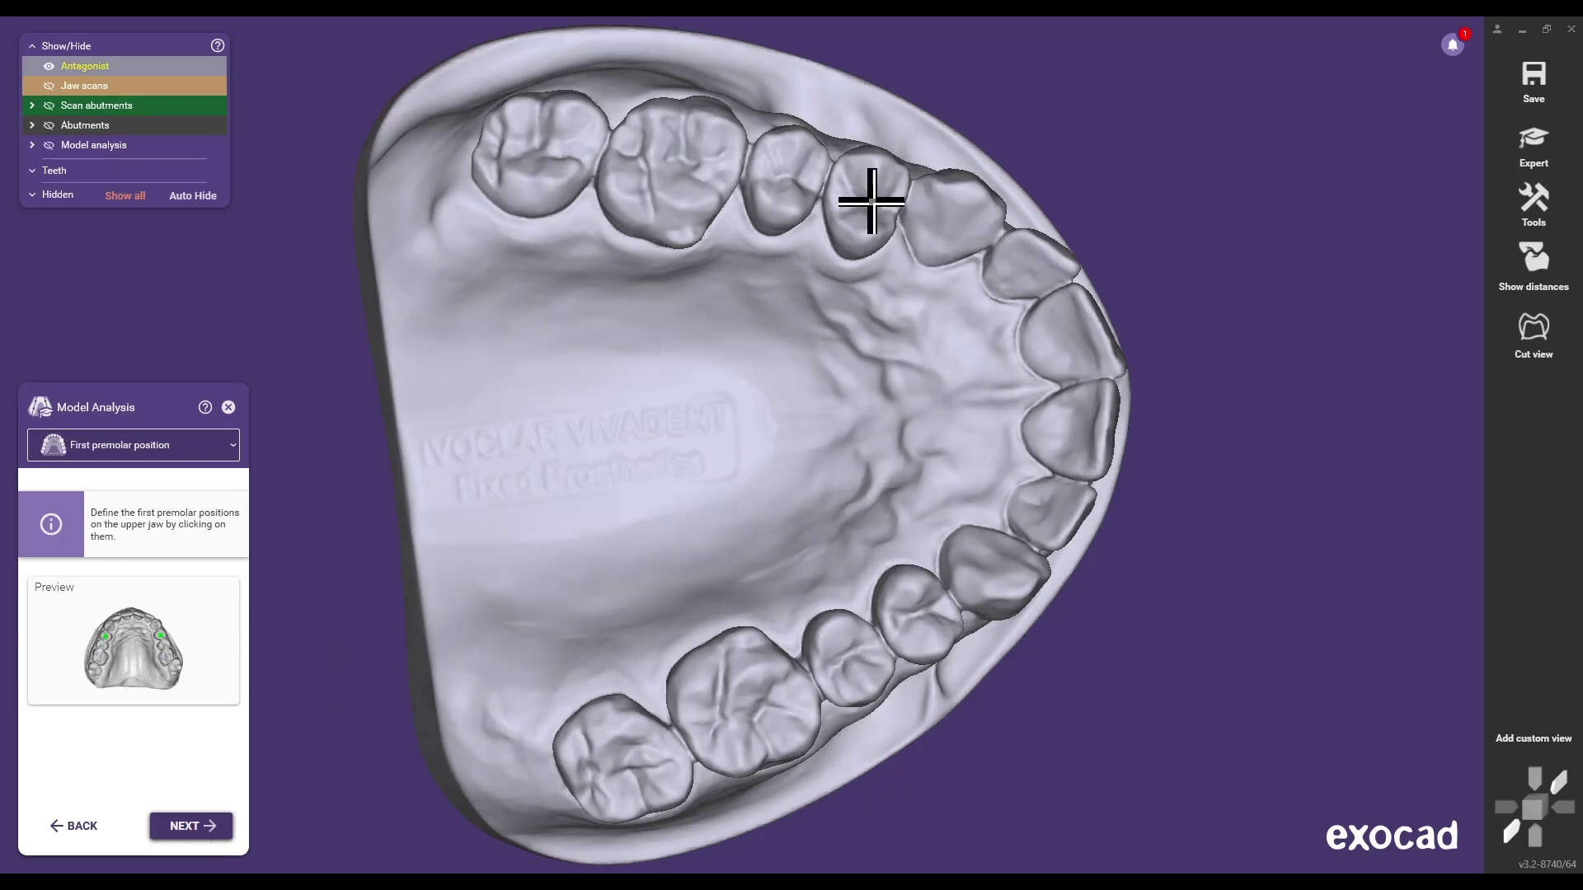
Mark the first premolar positions on both sides of the upper jaw and continue.
{"action": "left_click", "coordinate": [869, 201]}
{"action": "left_click", "coordinate": [917, 615]}
{"action": "left_click", "coordinate": [195, 827]}
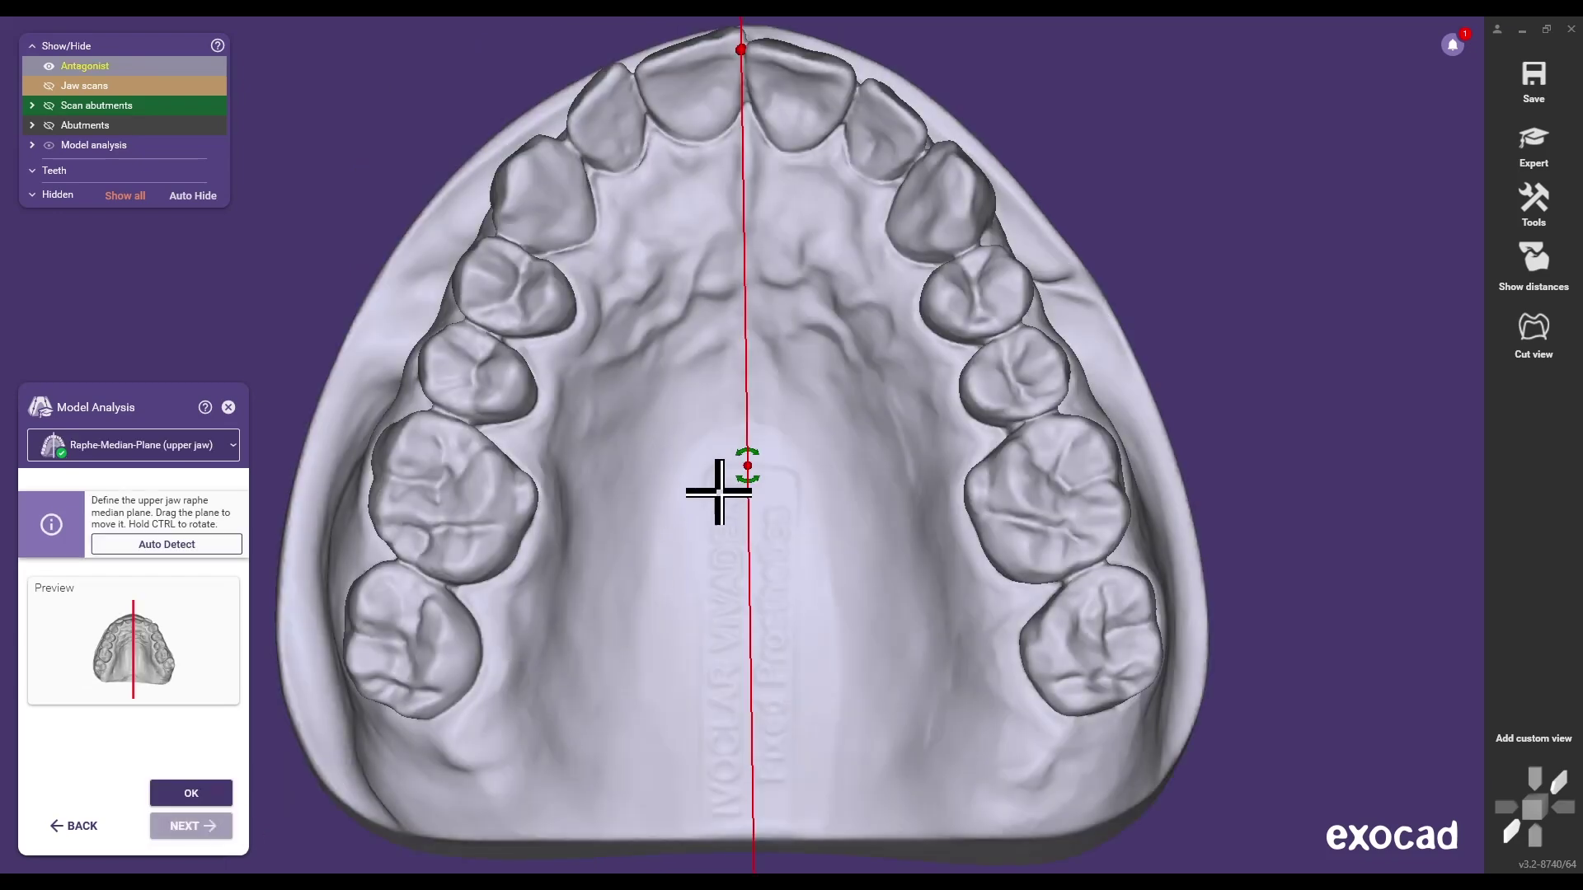
Shift the upper jaw's raphe median plane onto the palatal midline, confirm the model analysis and continue to denture tooth placement.
{"action": "left_click_drag", "start_coordinate": [734, 283], "coordinate": [750, 291]}
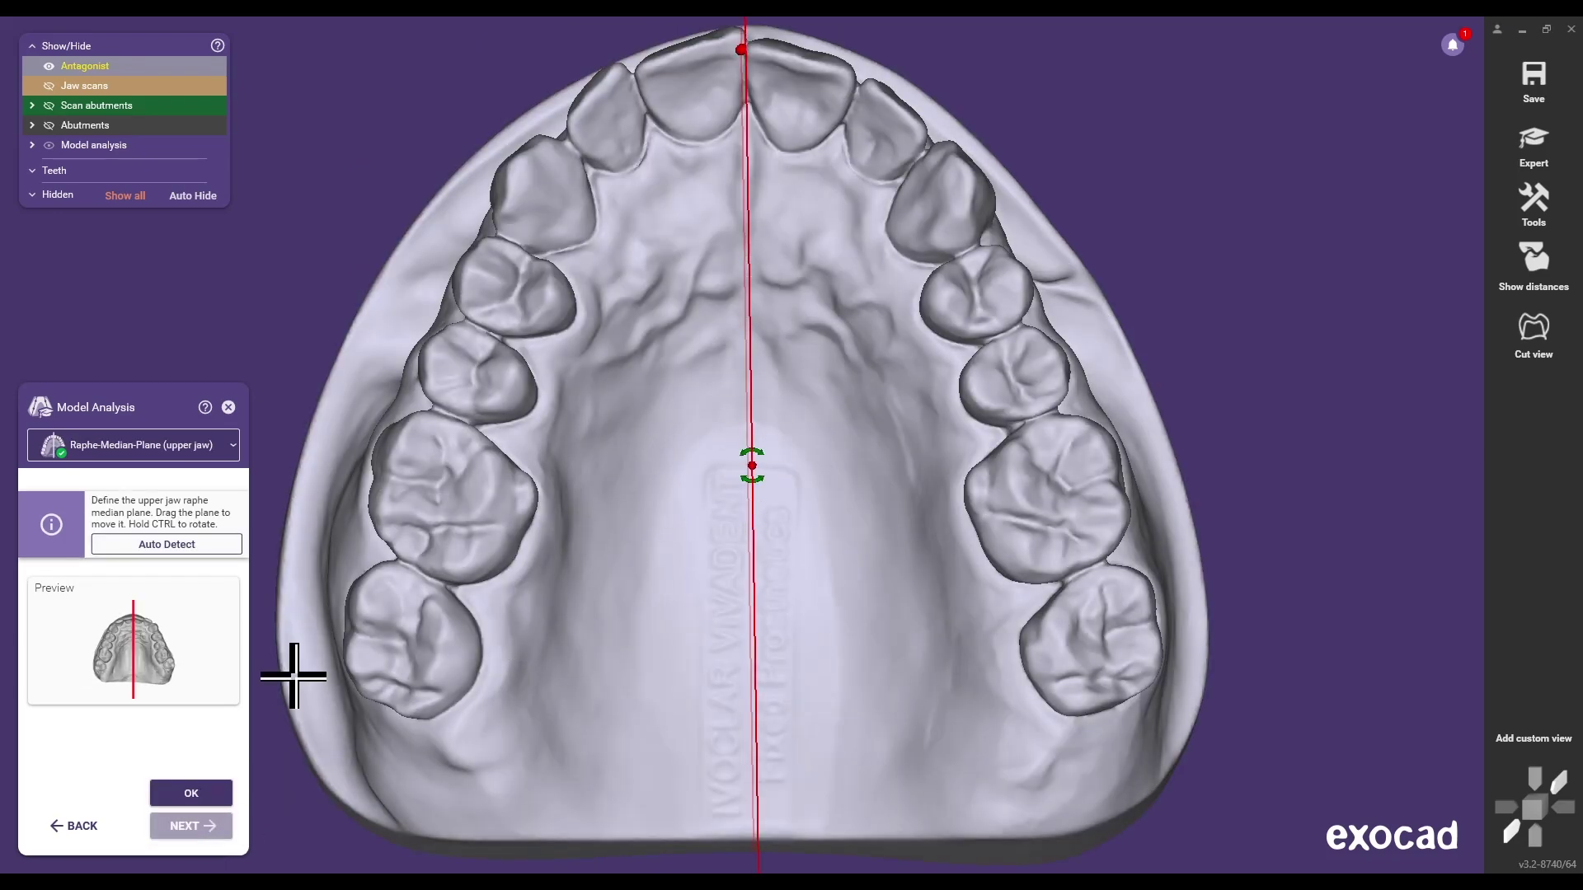
{"action": "left_click", "coordinate": [191, 793]}
{"action": "right_click_drag", "start_coordinate": [691, 418], "coordinate": [694, 425]}
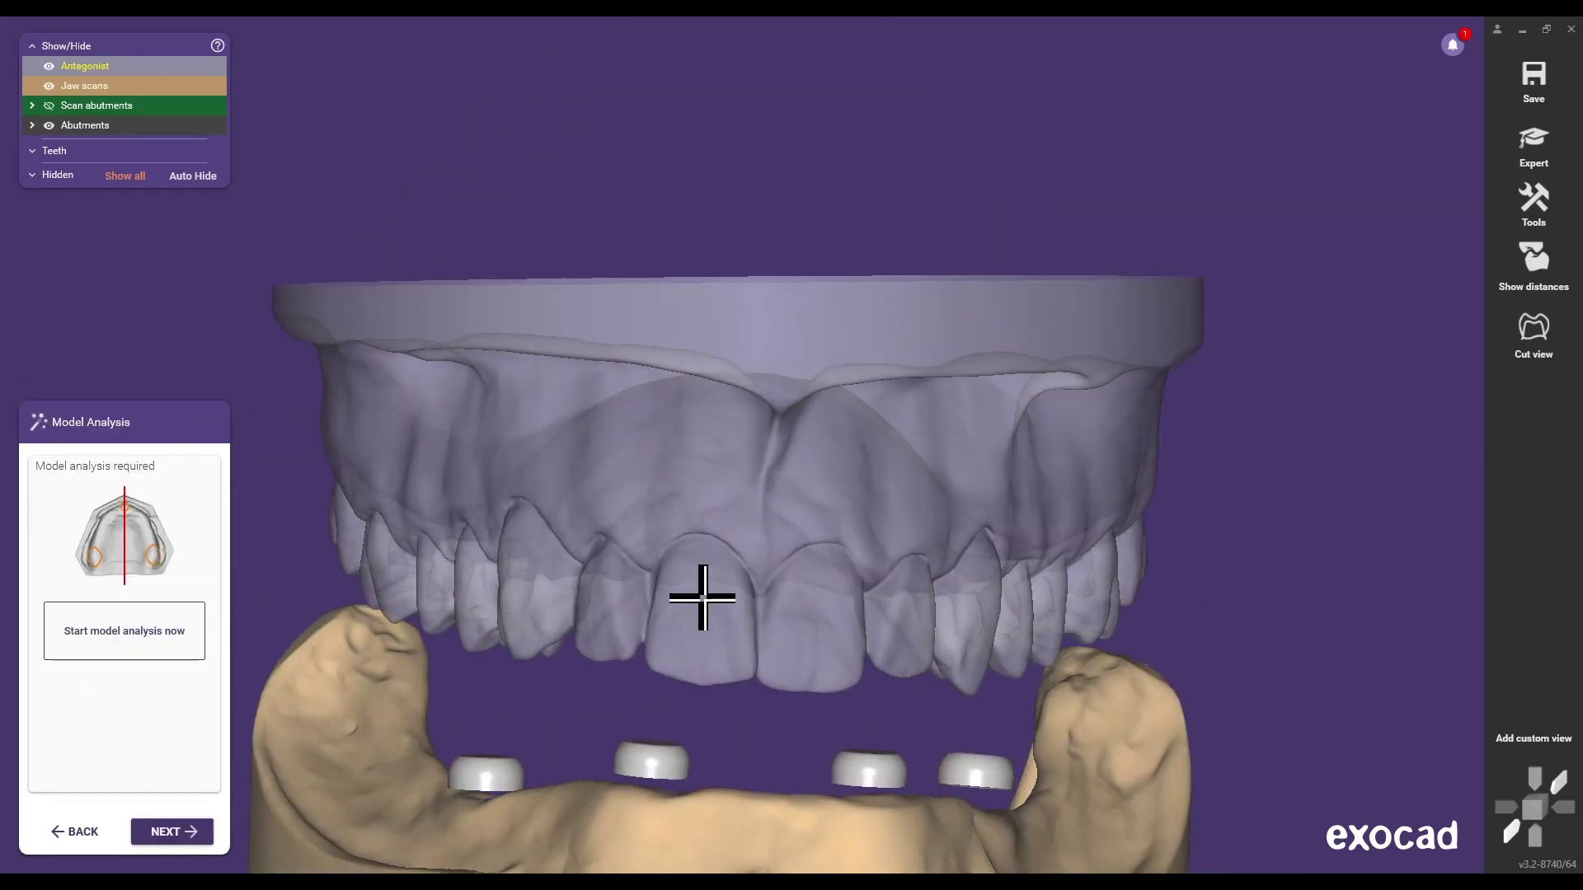
{"action": "left_click", "coordinate": [159, 647]}
{"action": "left_click", "coordinate": [156, 833]}
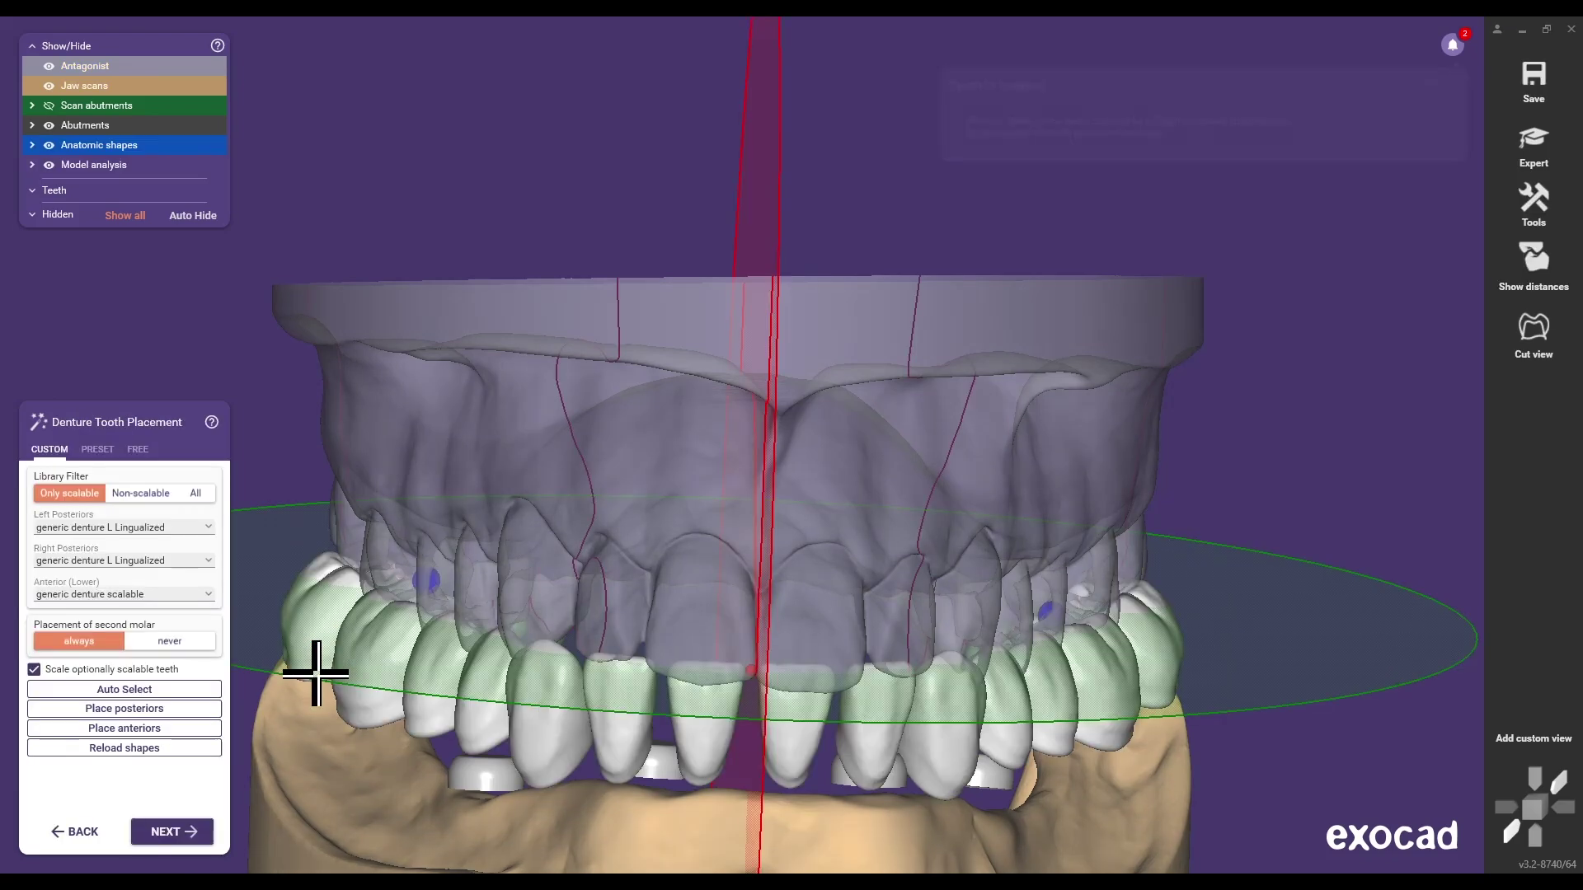
Adjust the position of the whole lower denture tooth setup freely against the upper antagonist.
{"action": "right_click_drag", "start_coordinate": [1069, 780], "coordinate": [412, 349]}
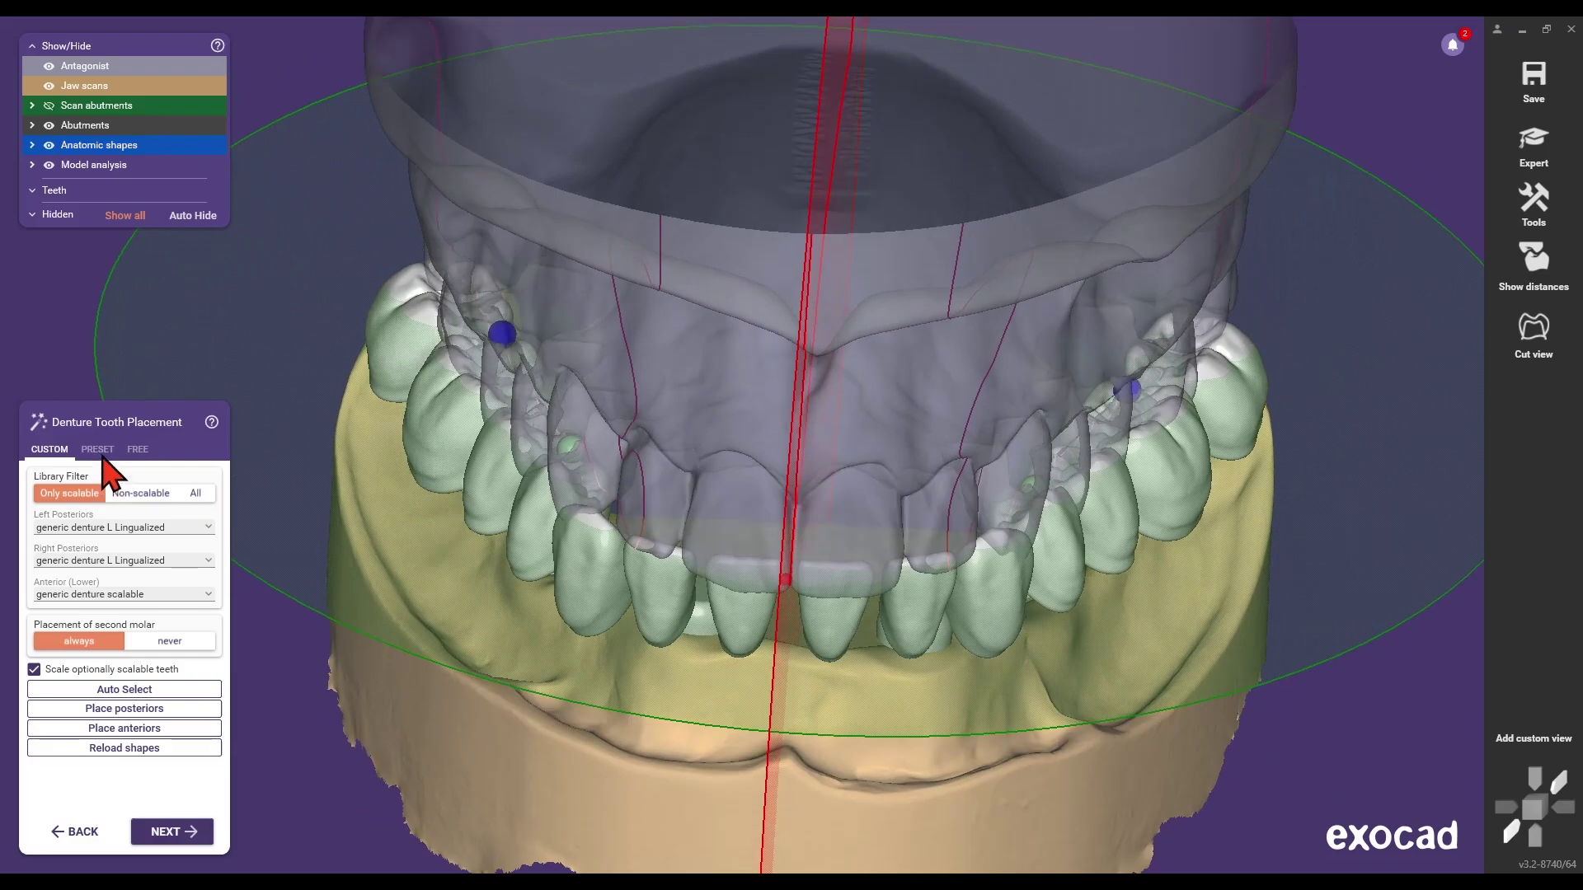
{"action": "left_click", "coordinate": [138, 449]}
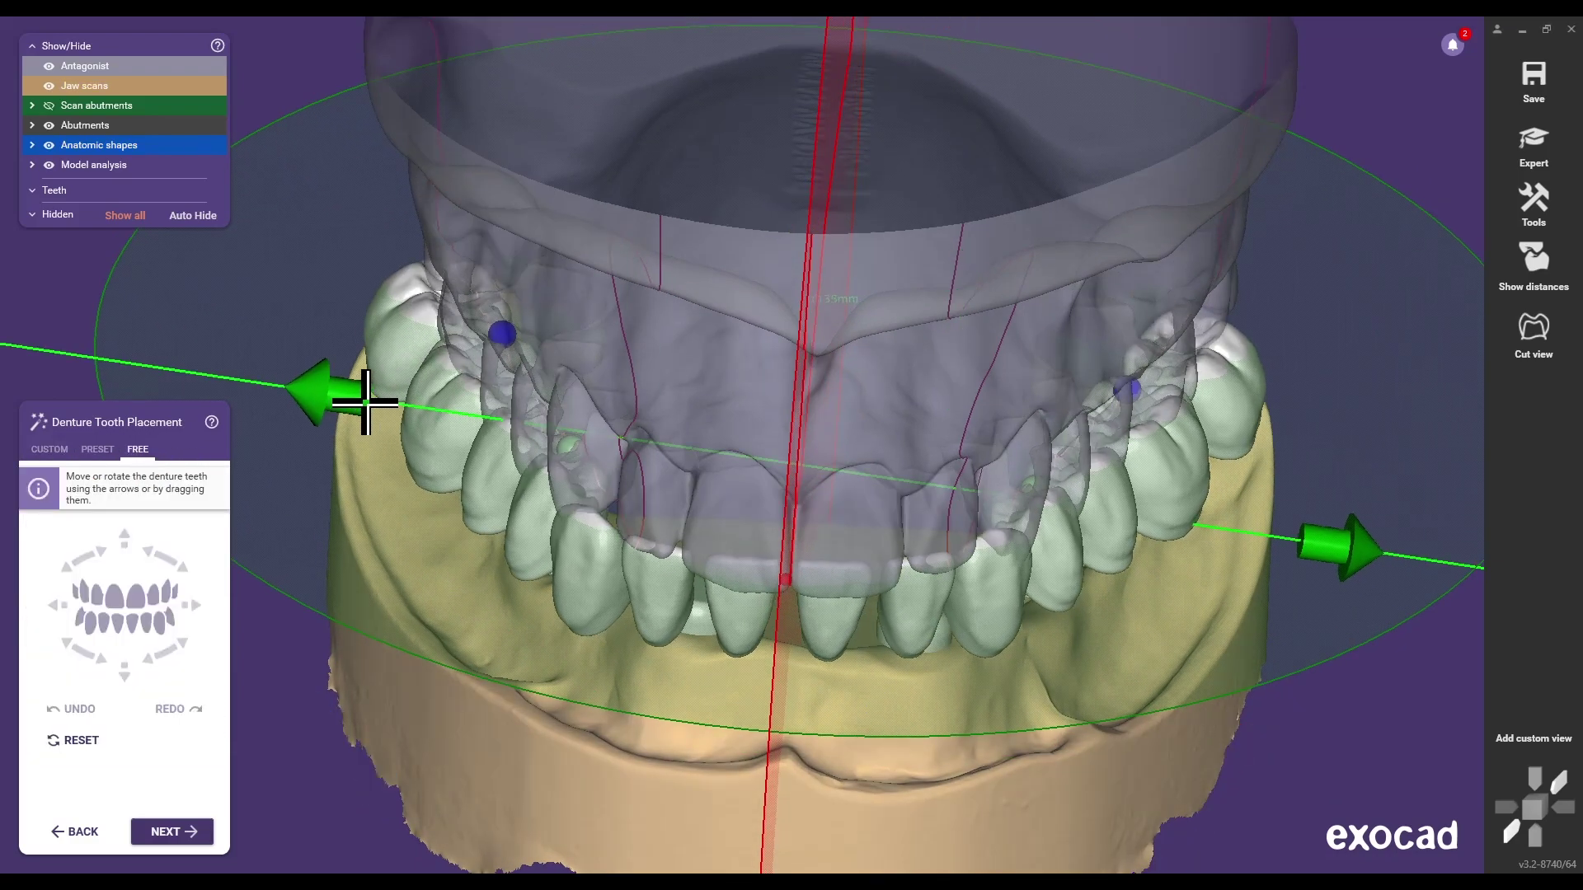
{"action": "right_click_drag", "start_coordinate": [470, 608], "coordinate": [661, 576]}
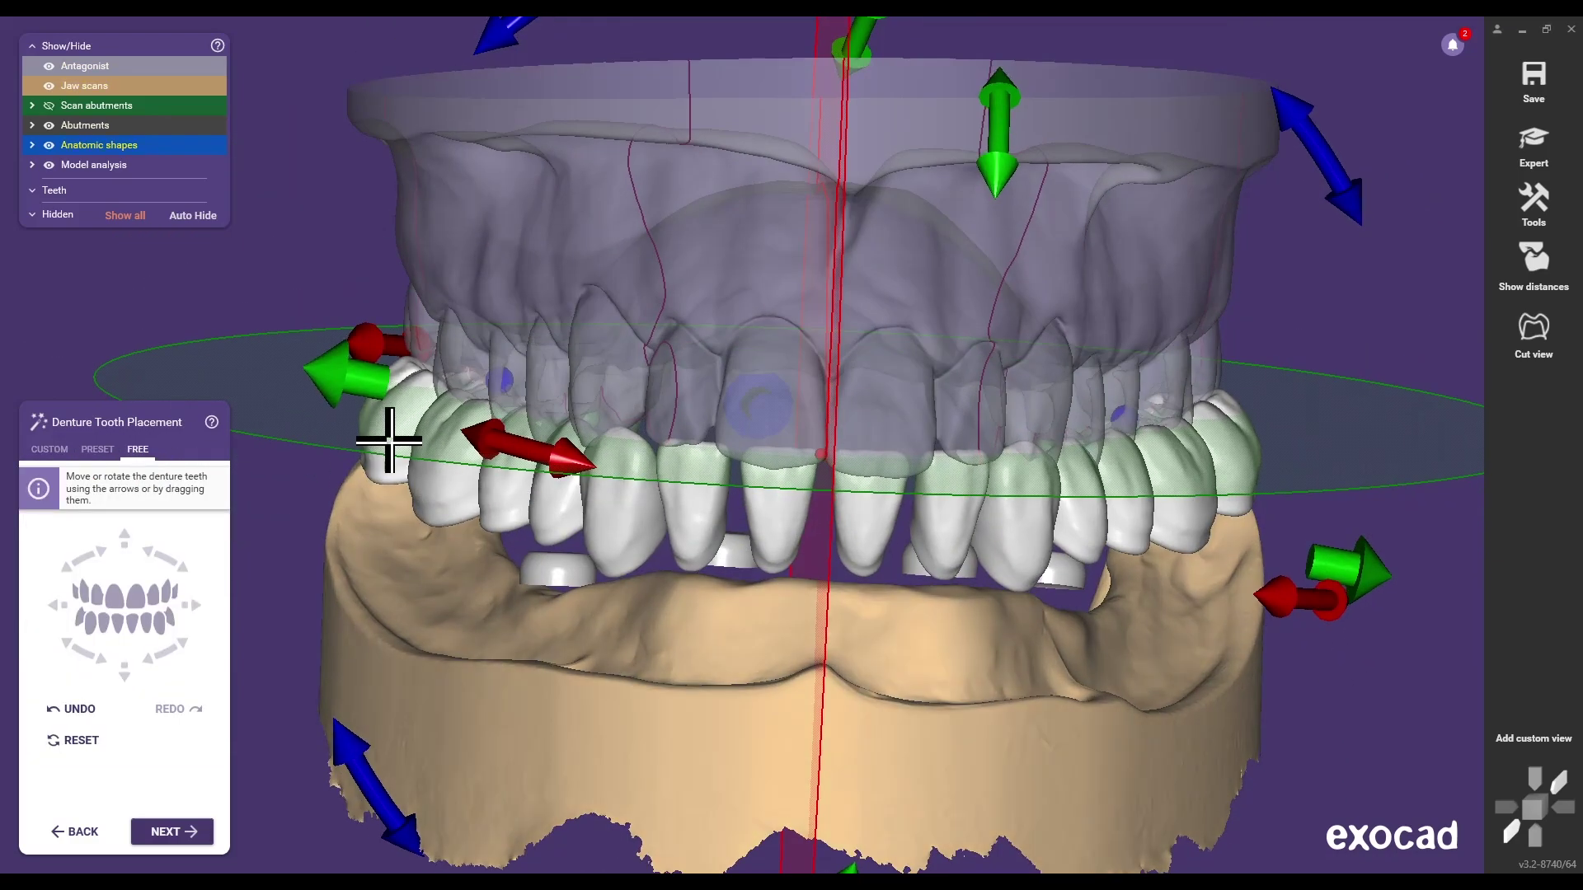
{"action": "right_click_drag", "start_coordinate": [458, 462], "coordinate": [775, 530]}
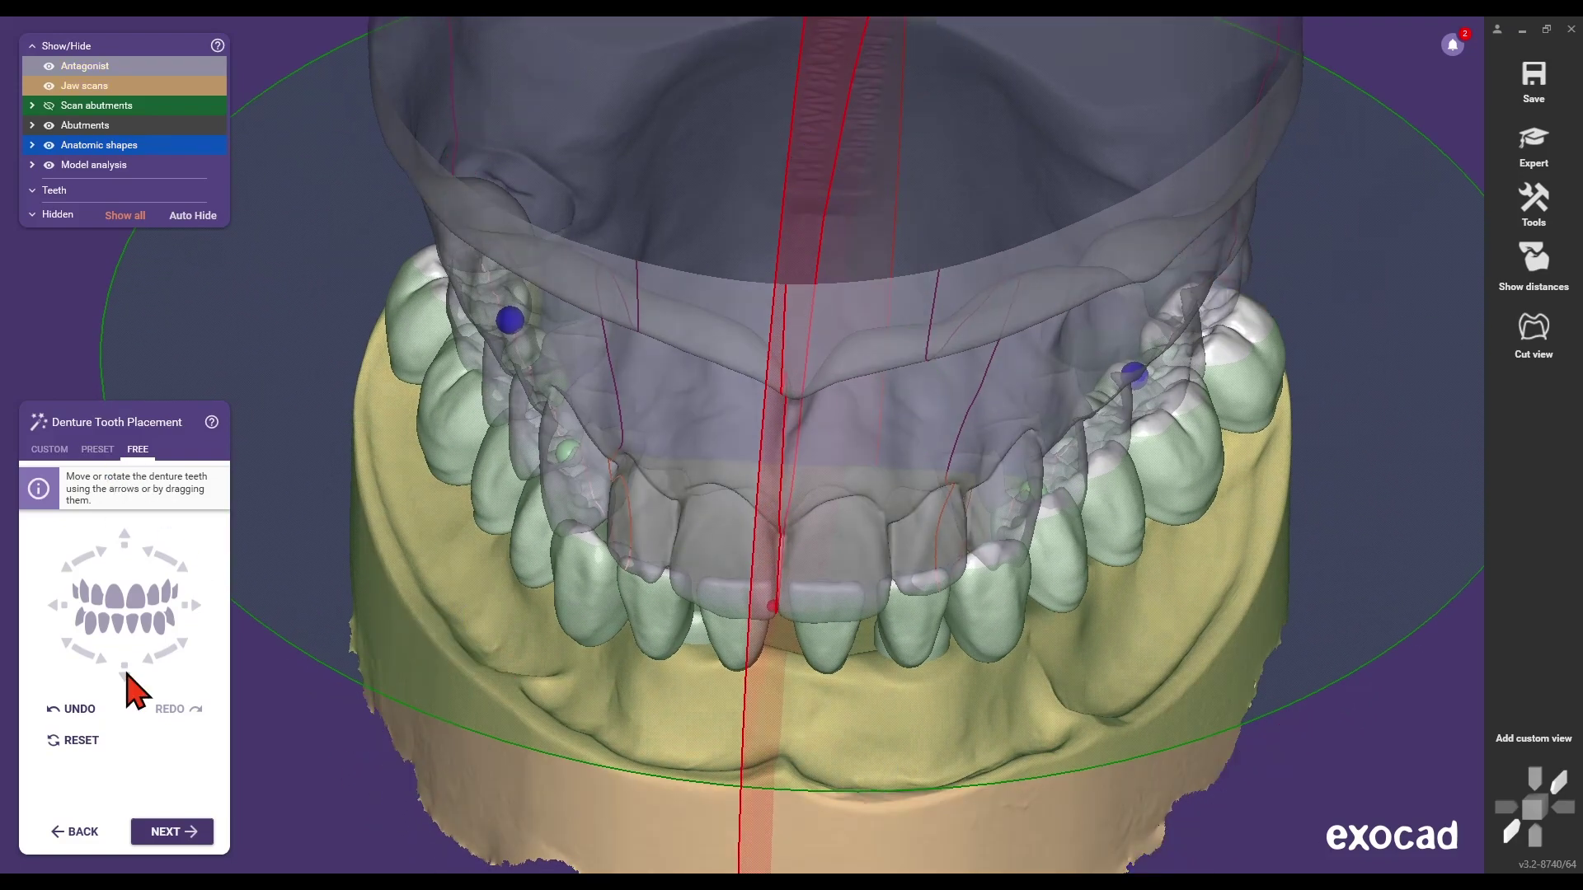
{"action": "right_click_drag", "start_coordinate": [424, 335], "coordinate": [787, 478]}
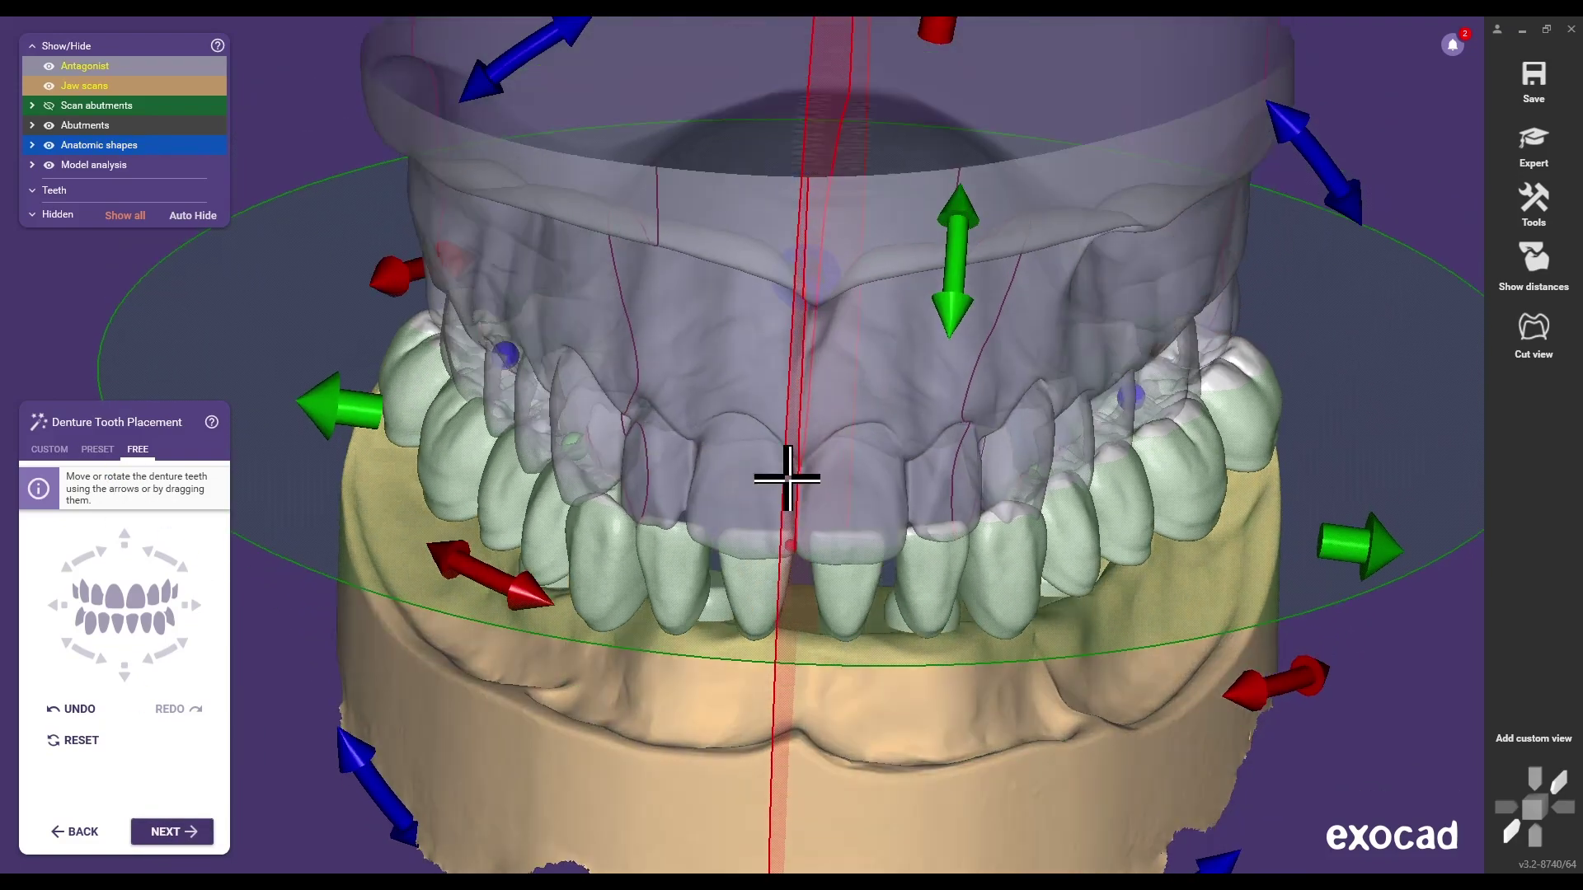
Place the posterior teeth with the custom placement options and hide the antagonist to expose the lower tooth setup.
{"action": "left_click", "coordinate": [54, 450]}
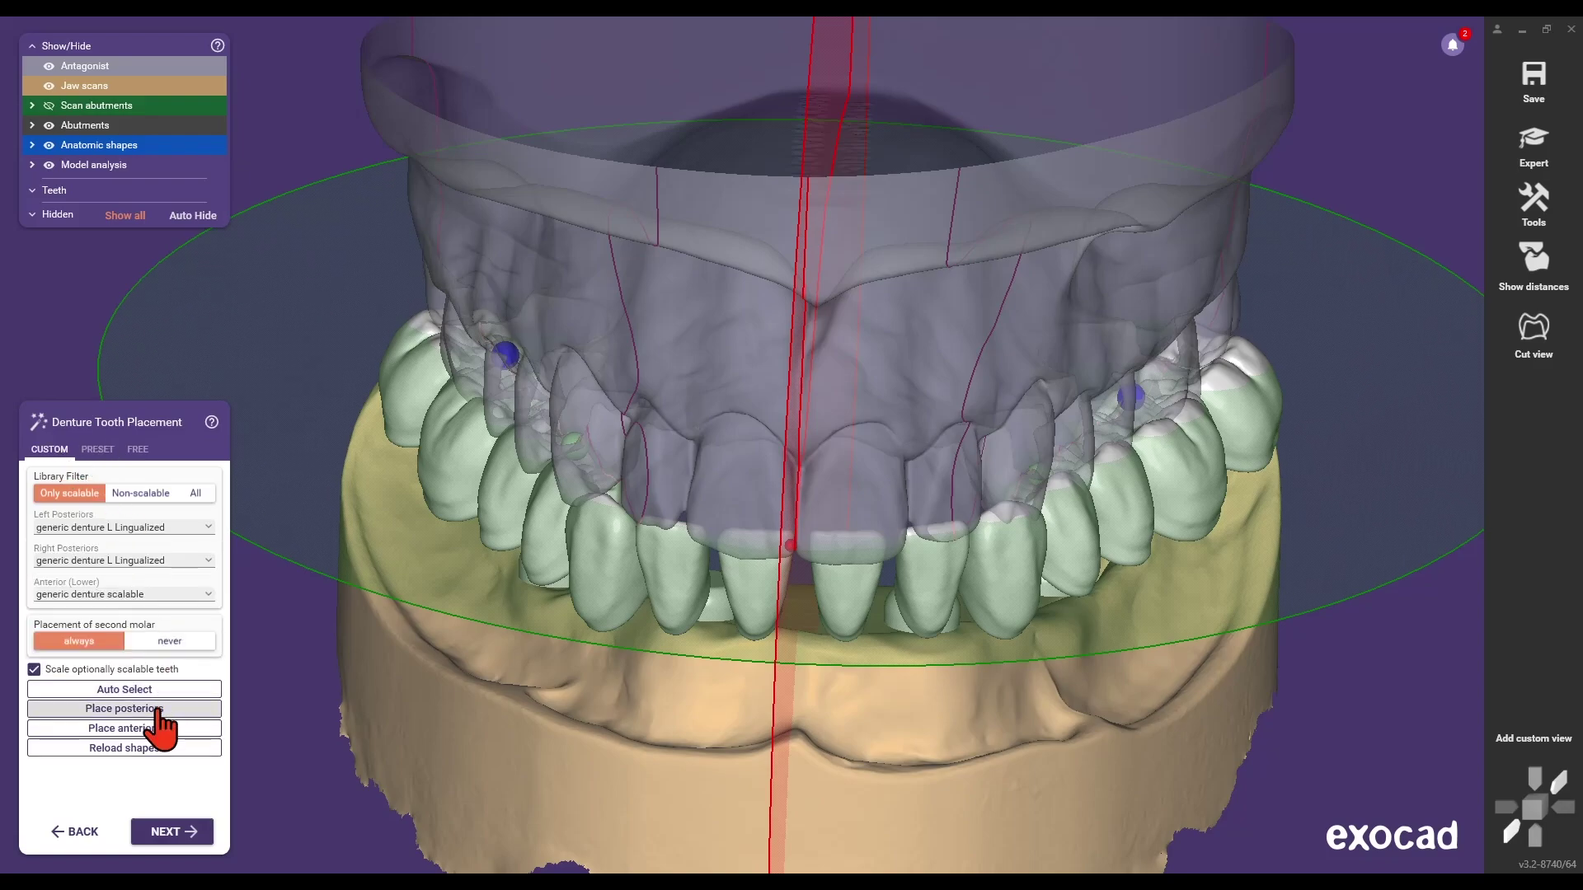
{"action": "left_click", "coordinate": [158, 711]}
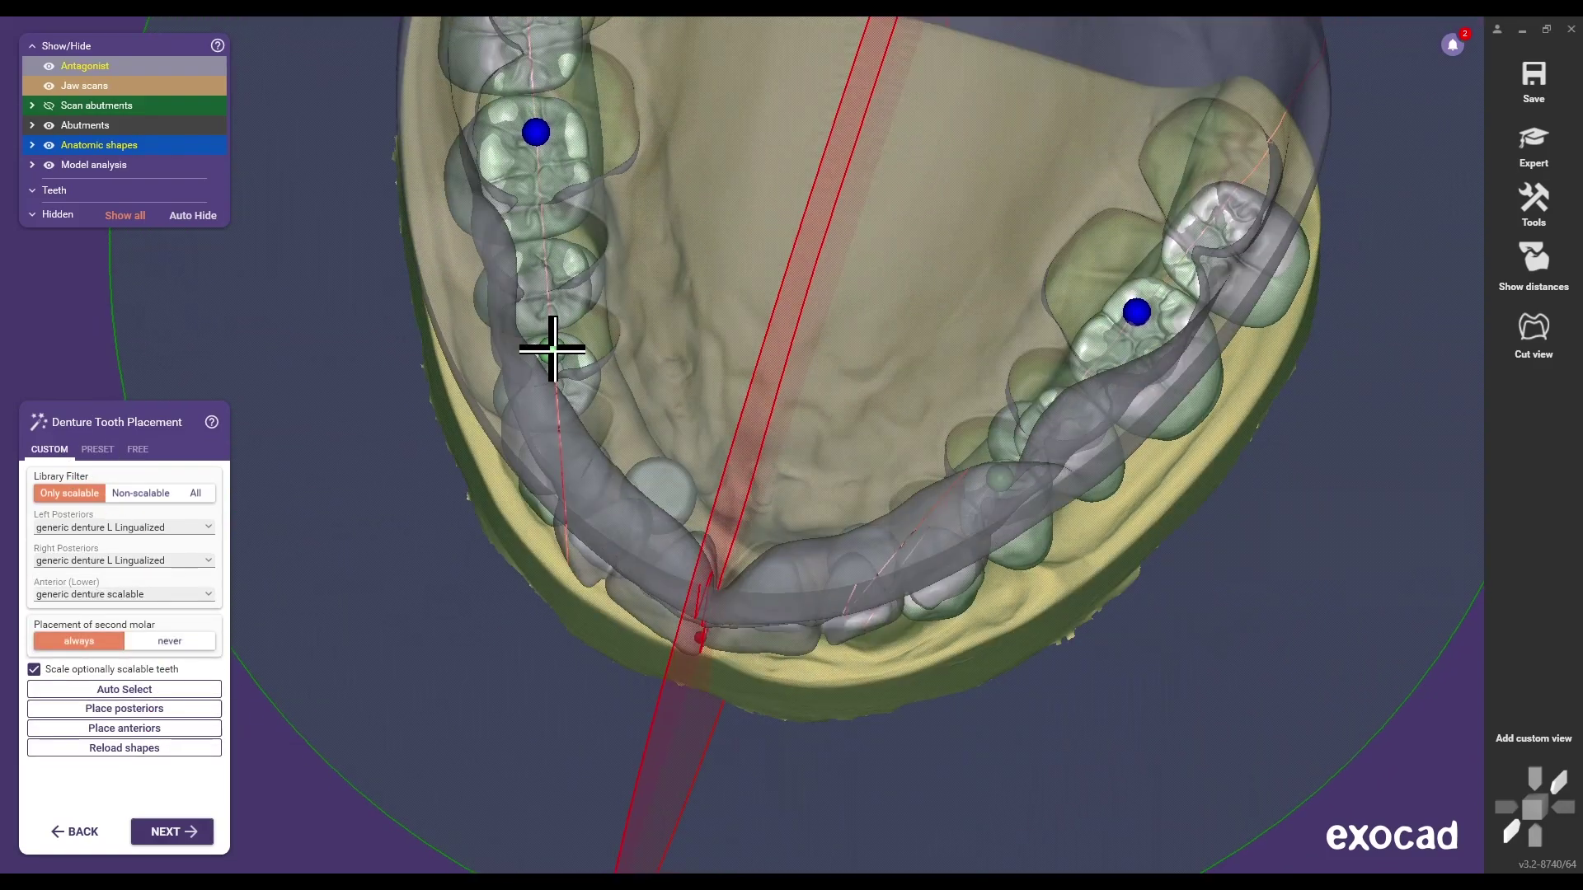
{"action": "left_click", "coordinate": [49, 66]}
{"action": "right_click_drag", "start_coordinate": [554, 406], "coordinate": [757, 475]}
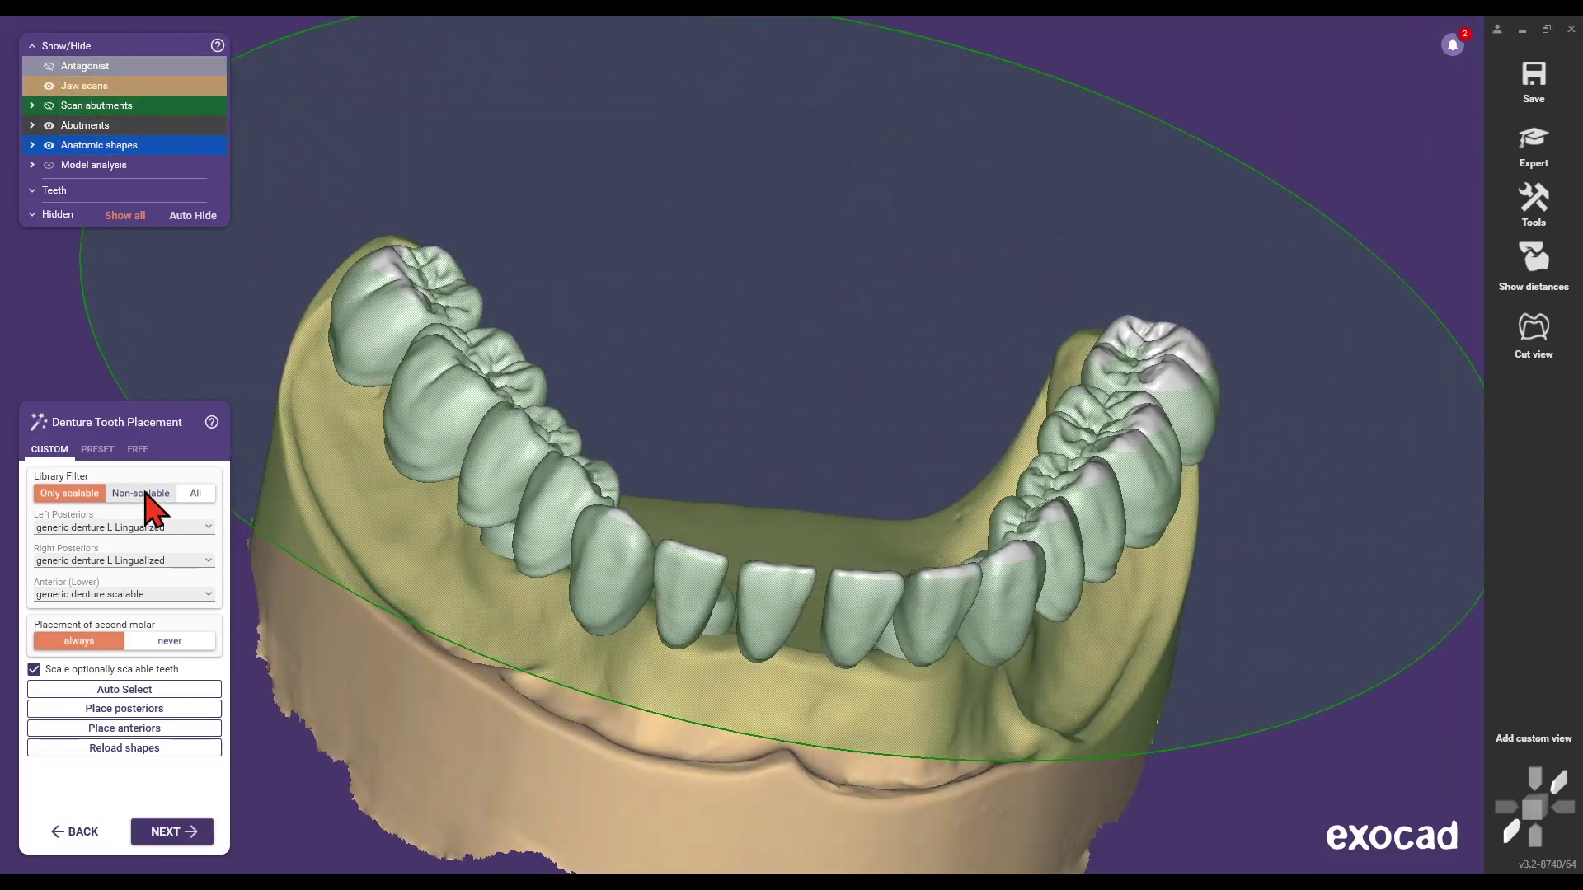
Fine-tune the tooth setup with free placement, set the preset library filter to All and continue to the placement correction.
{"action": "left_click", "coordinate": [97, 450]}
{"action": "left_click", "coordinate": [138, 449]}
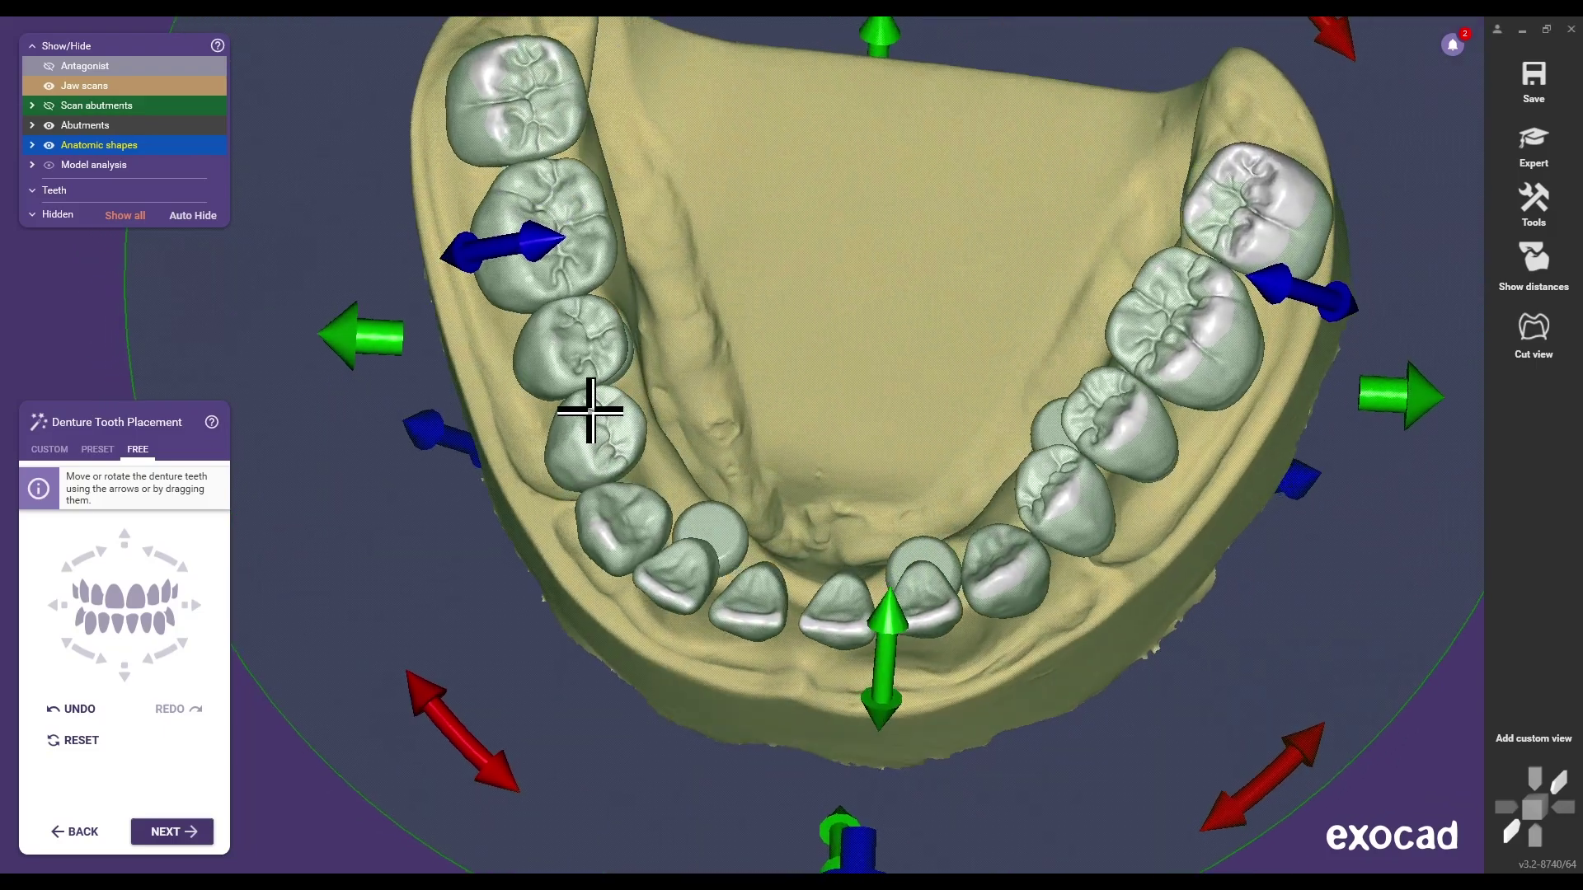
{"action": "left_click_drag", "start_coordinate": [590, 410], "coordinate": [566, 378]}
{"action": "right_click_drag", "start_coordinate": [565, 378], "coordinate": [206, 518]}
{"action": "left_click", "coordinate": [97, 449]}
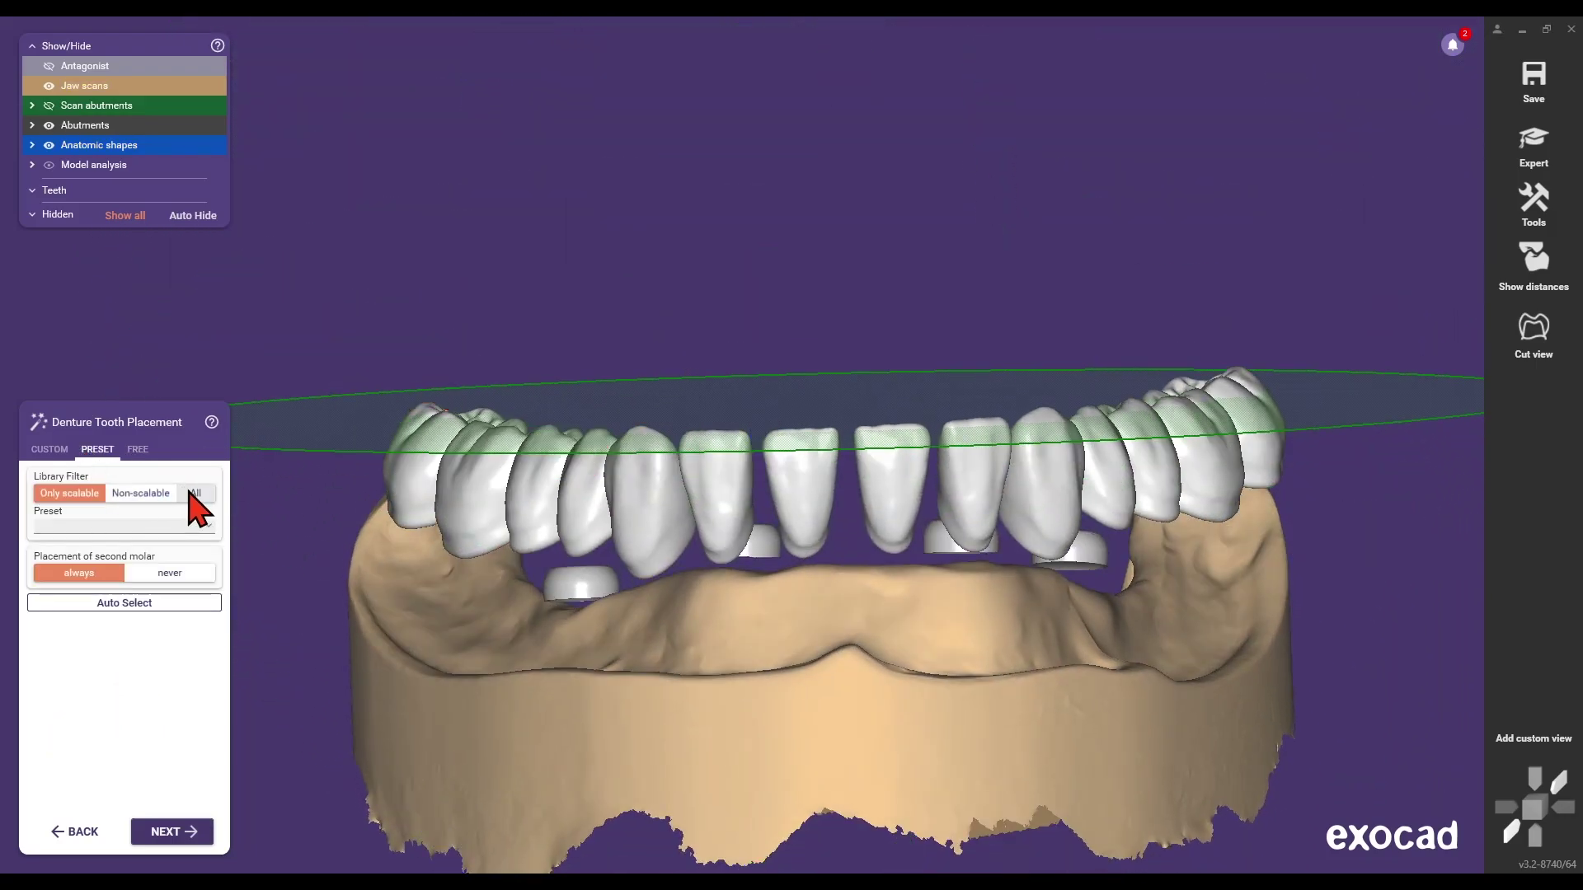
{"action": "right_click_drag", "start_coordinate": [470, 506], "coordinate": [646, 607]}
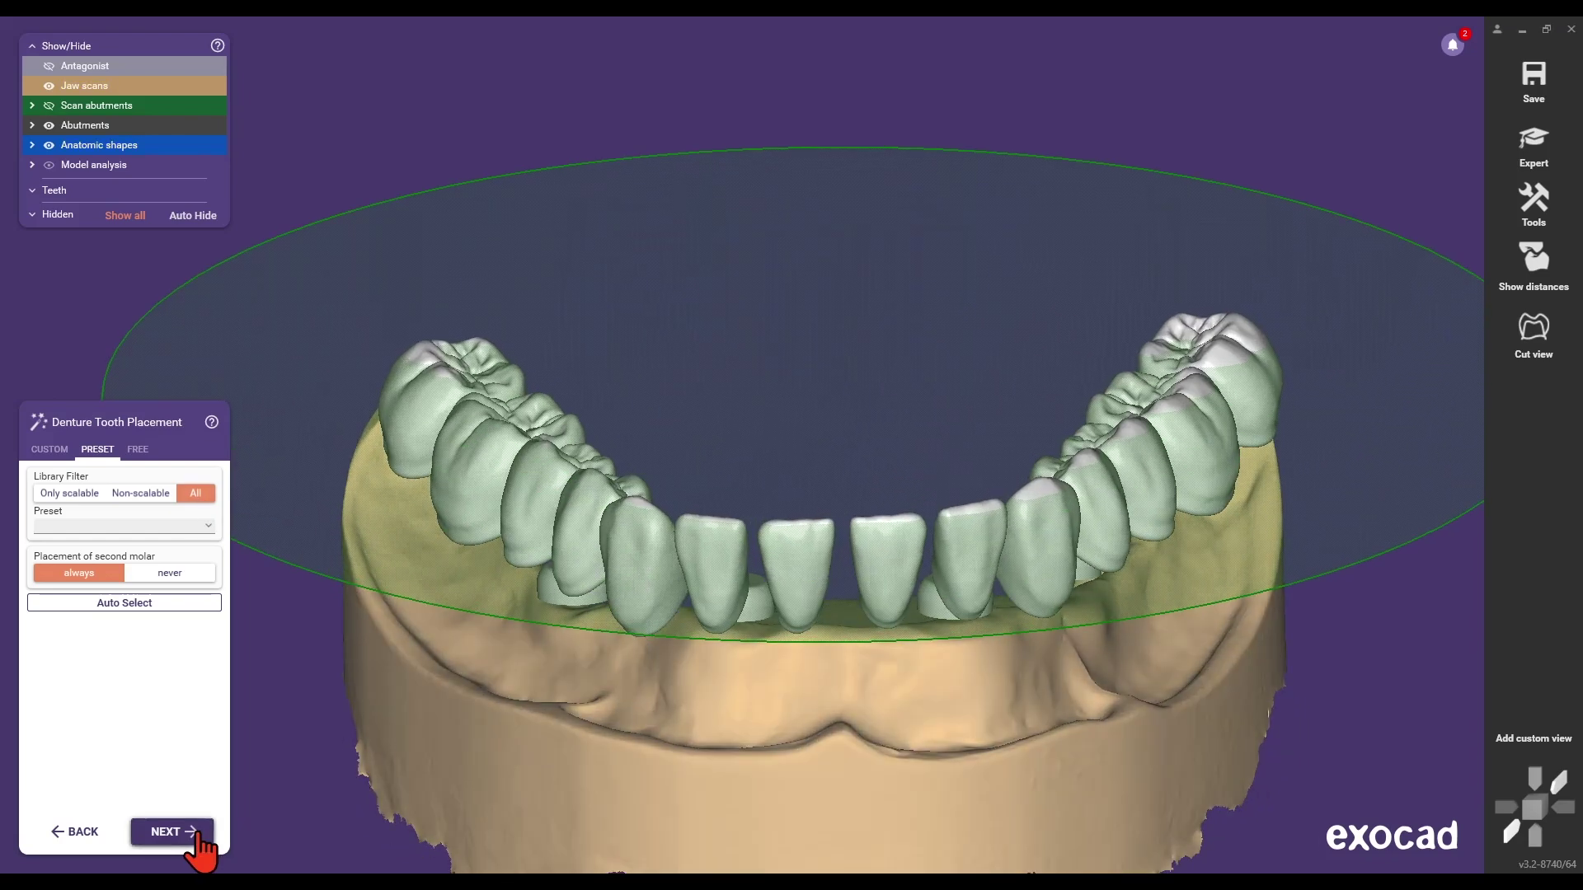
{"action": "left_click", "coordinate": [198, 838]}
Show the antagonist again and look through the single, simple and chain modes for correcting the tooth placement.
{"action": "left_click", "coordinate": [49, 67]}
{"action": "right_click_drag", "start_coordinate": [742, 470], "coordinate": [368, 520]}
{"action": "left_click_drag", "start_coordinate": [411, 489], "coordinate": [411, 492]}
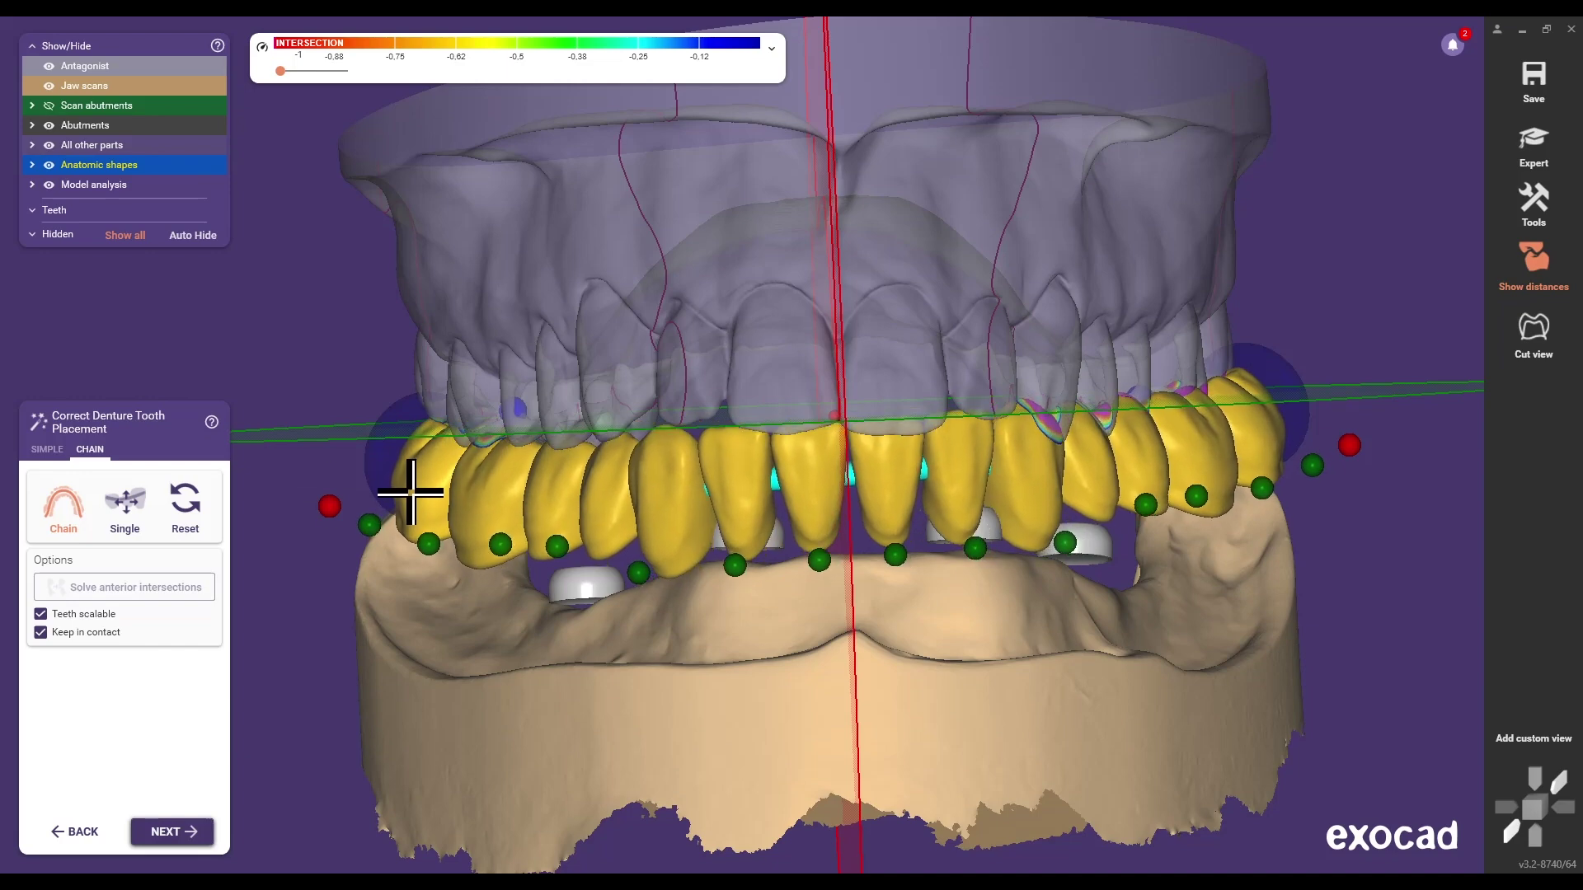
{"action": "left_click", "coordinate": [126, 507]}
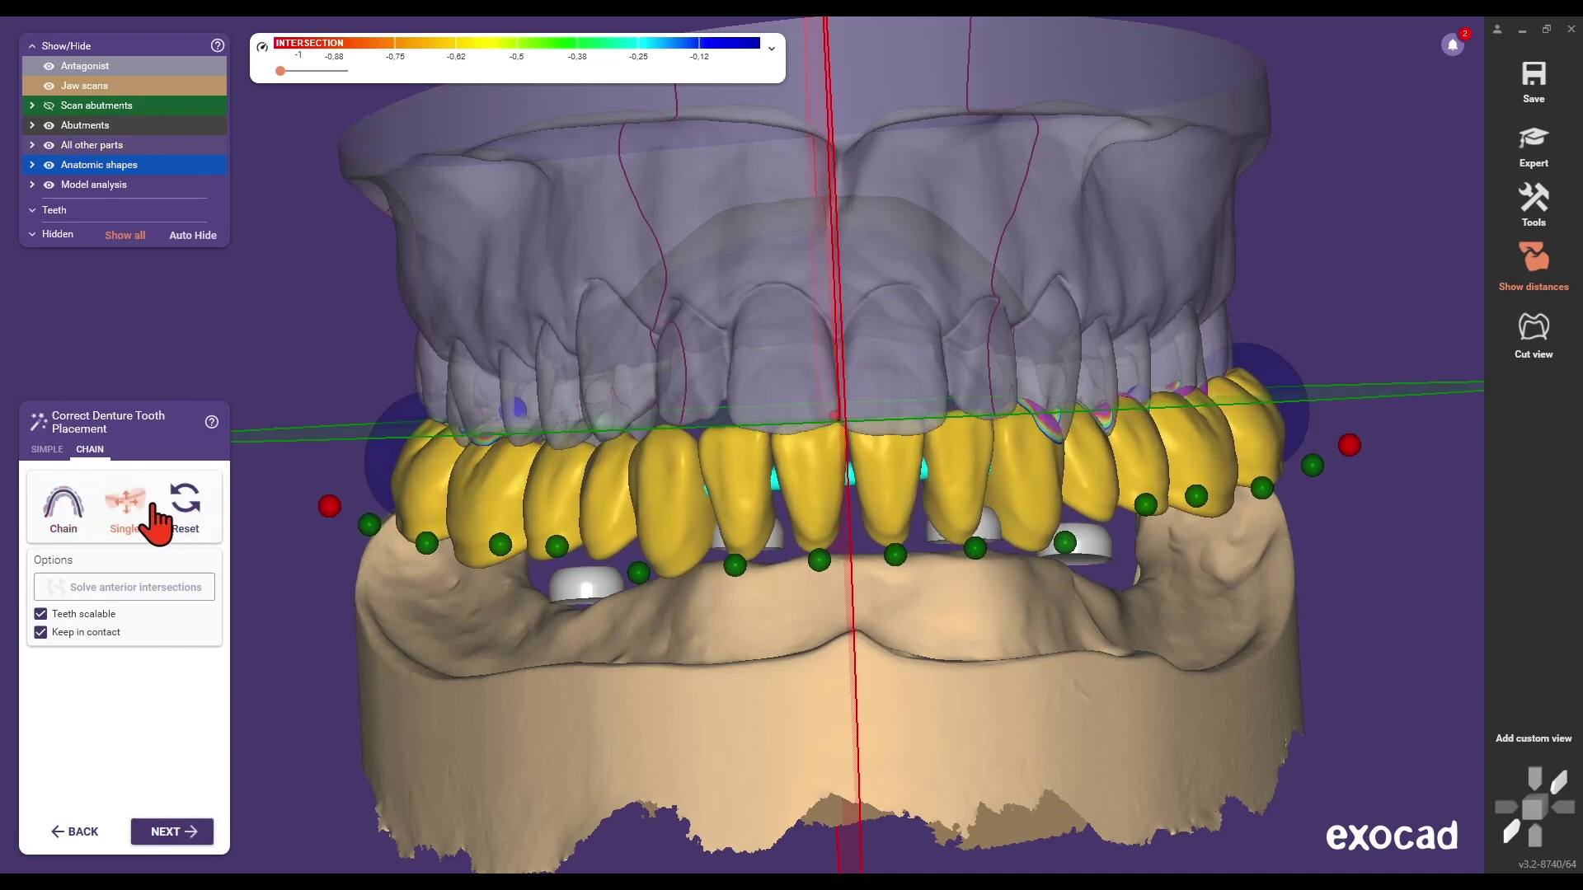
{"action": "left_click", "coordinate": [51, 451]}
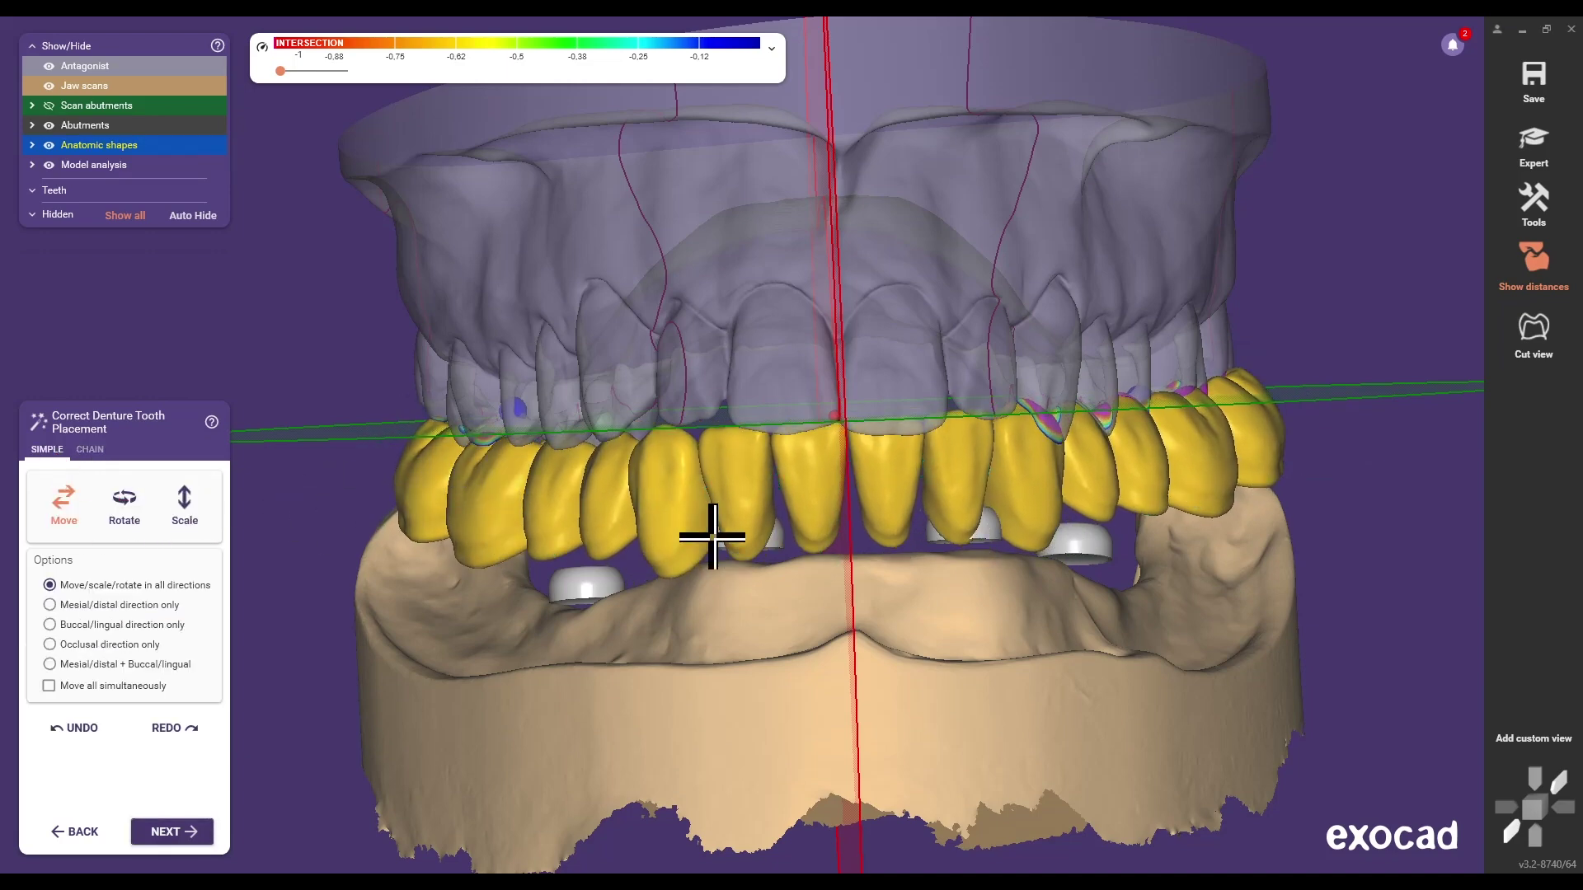
{"action": "right_click_drag", "start_coordinate": [712, 536], "coordinate": [240, 501]}
{"action": "left_click", "coordinate": [90, 450]}
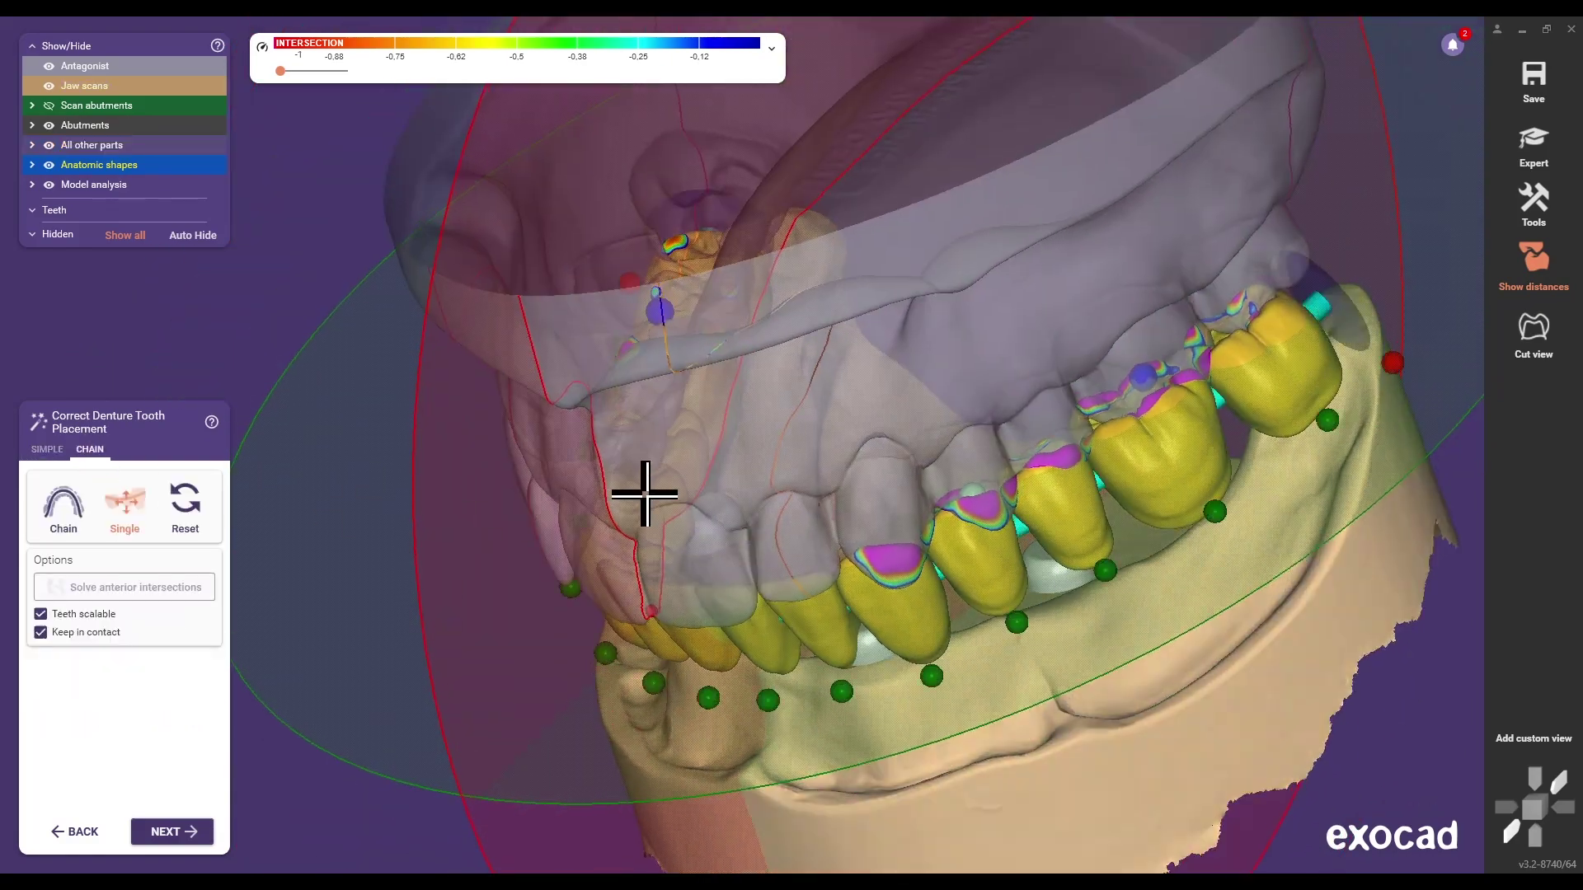
Adjust the left posterior teeth in chain mode against the antagonist, checking them from the side and from the occlusal view.
{"action": "right_click_drag", "start_coordinate": [1033, 581], "coordinate": [943, 492]}
{"action": "left_click_drag", "start_coordinate": [946, 485], "coordinate": [978, 498]}
{"action": "left_click_drag", "start_coordinate": [1120, 389], "coordinate": [1124, 417]}
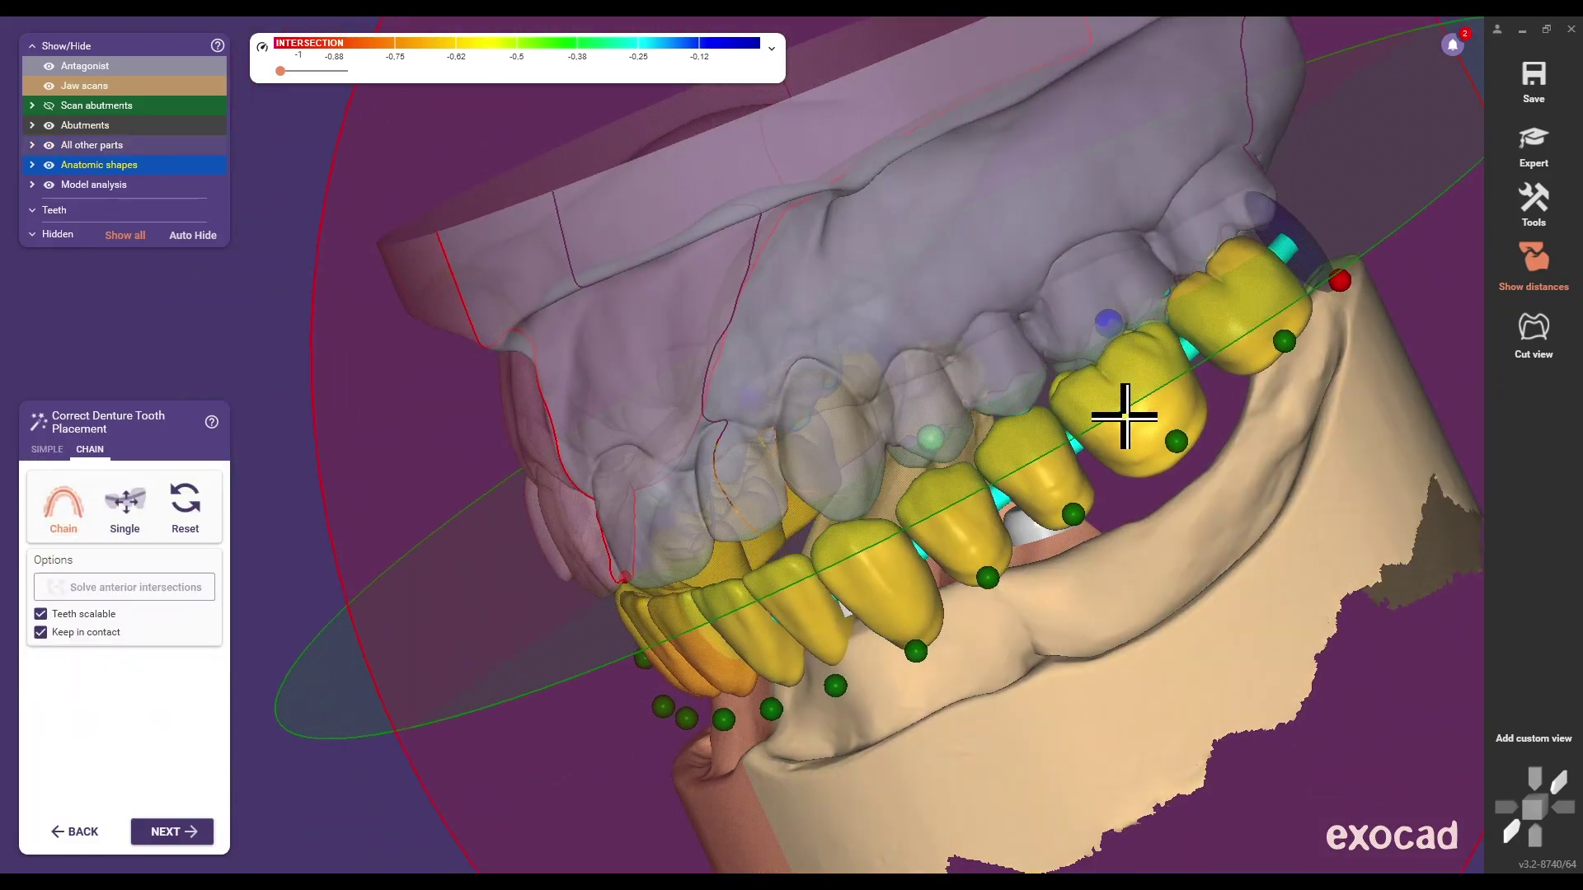
{"action": "mouse_move", "coordinate": [1257, 293]}
{"action": "left_mouse_down"}
{"action": "mouse_move", "coordinate": [1278, 303]}
{"action": "mouse_move", "coordinate": [1268, 279]}
{"action": "left_mouse_up"}
{"action": "right_click_drag", "start_coordinate": [854, 652], "coordinate": [849, 580]}
{"action": "left_click_drag", "start_coordinate": [898, 551], "coordinate": [892, 534]}
{"action": "right_click_drag", "start_coordinate": [915, 544], "coordinate": [837, 666]}
{"action": "left_click_drag", "start_coordinate": [837, 648], "coordinate": [816, 595]}
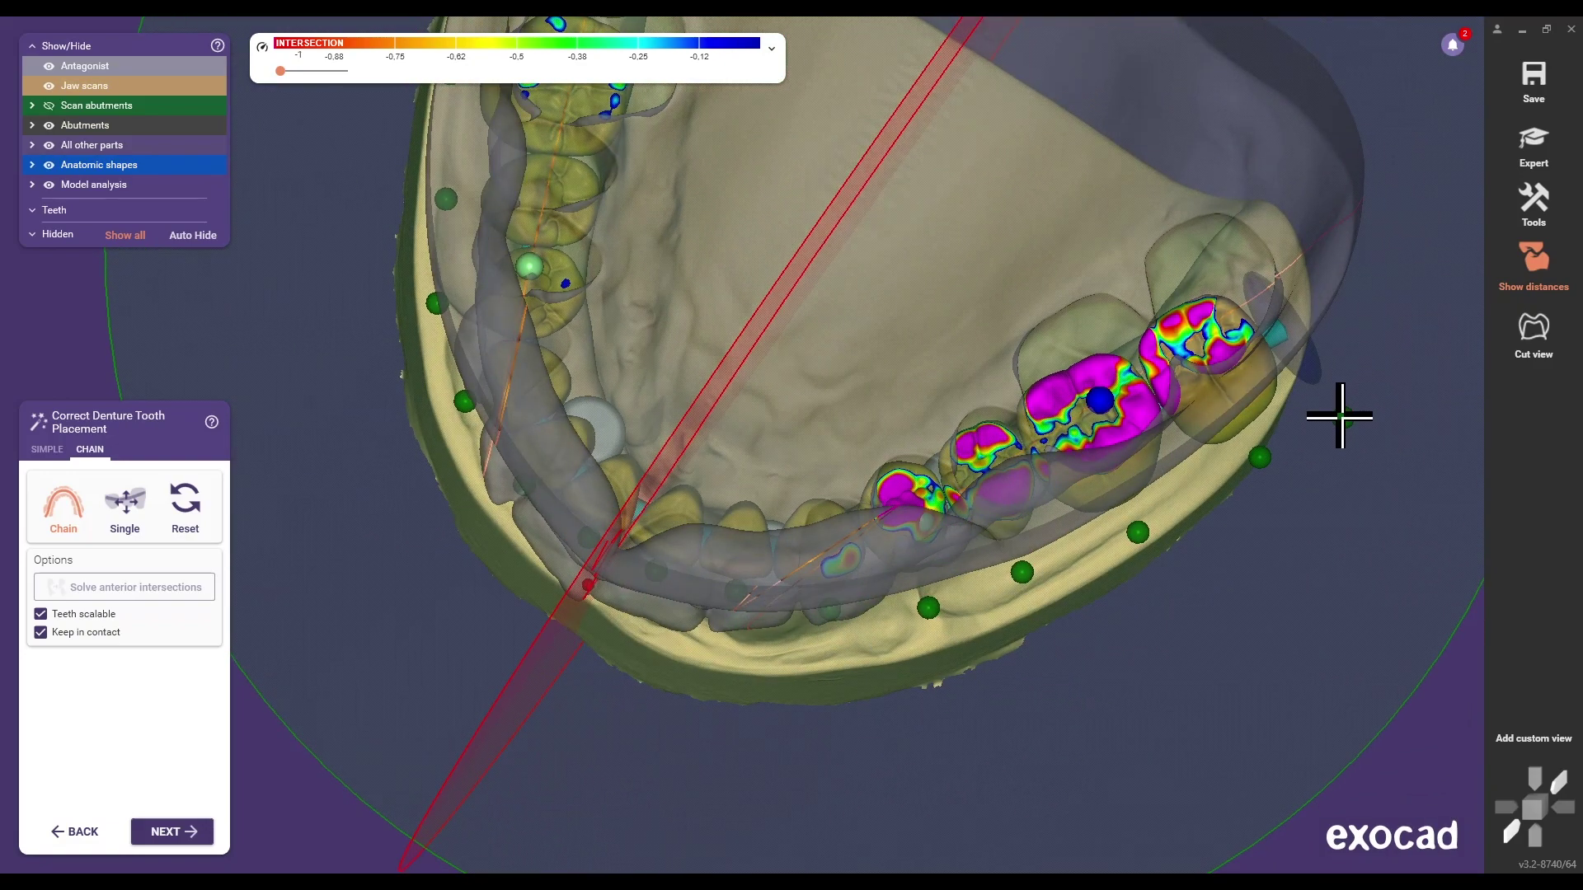
Shift the left posterior teeth of the chain lingually.
{"action": "left_click_drag", "start_coordinate": [1257, 450], "coordinate": [1177, 325]}
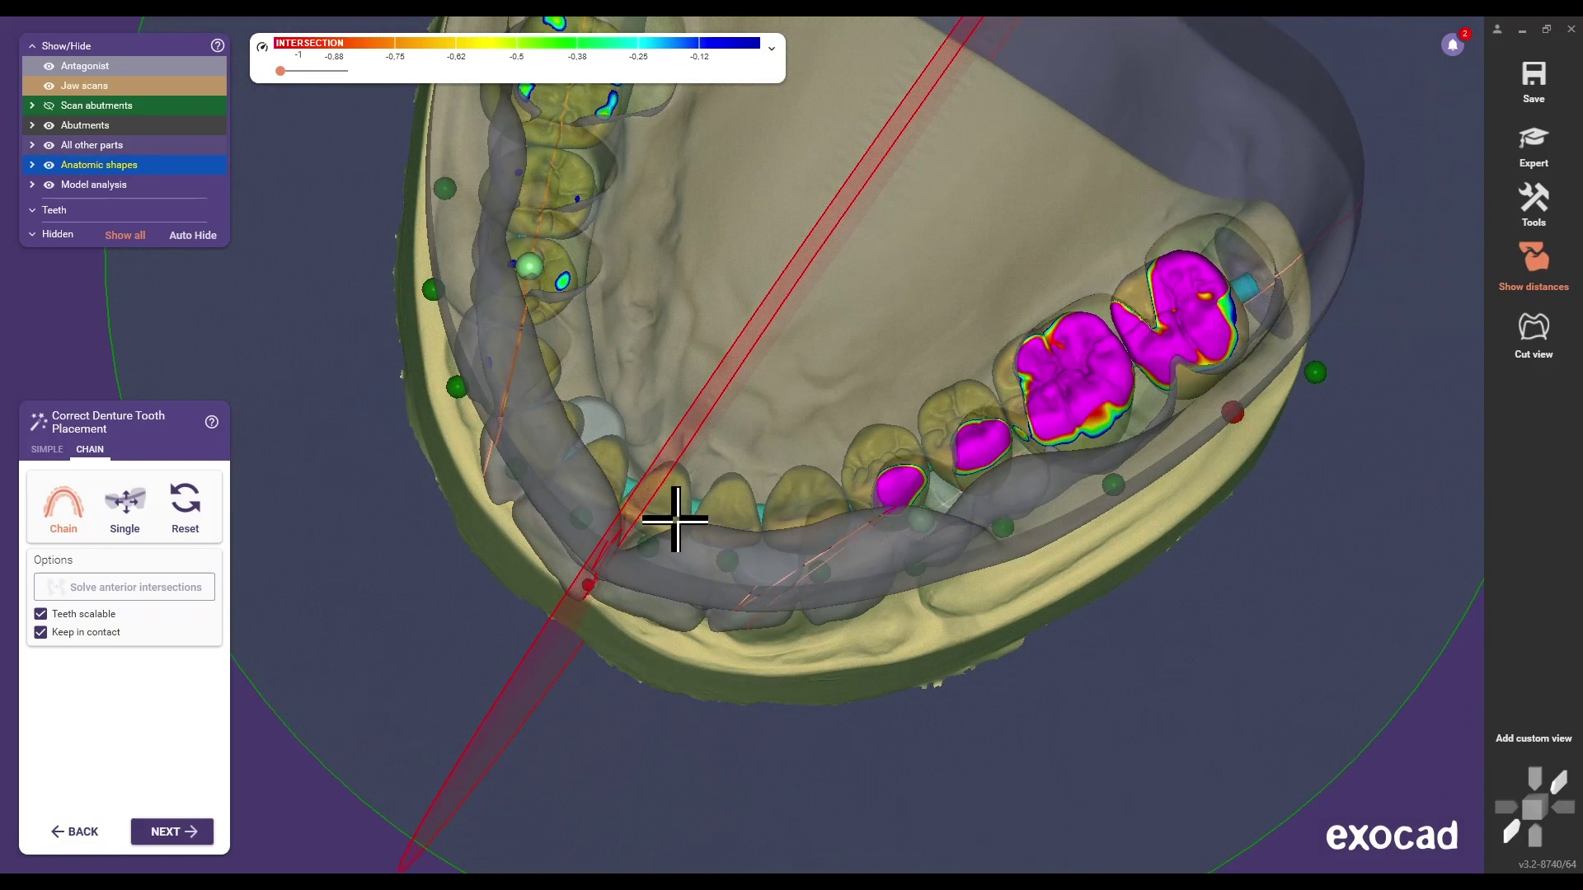
{"action": "middle_click_drag", "start_coordinate": [678, 348], "coordinate": [854, 605]}
{"action": "left_click_drag", "start_coordinate": [806, 247], "coordinate": [834, 131]}
{"action": "right_click_drag", "start_coordinate": [833, 131], "coordinate": [975, 453]}
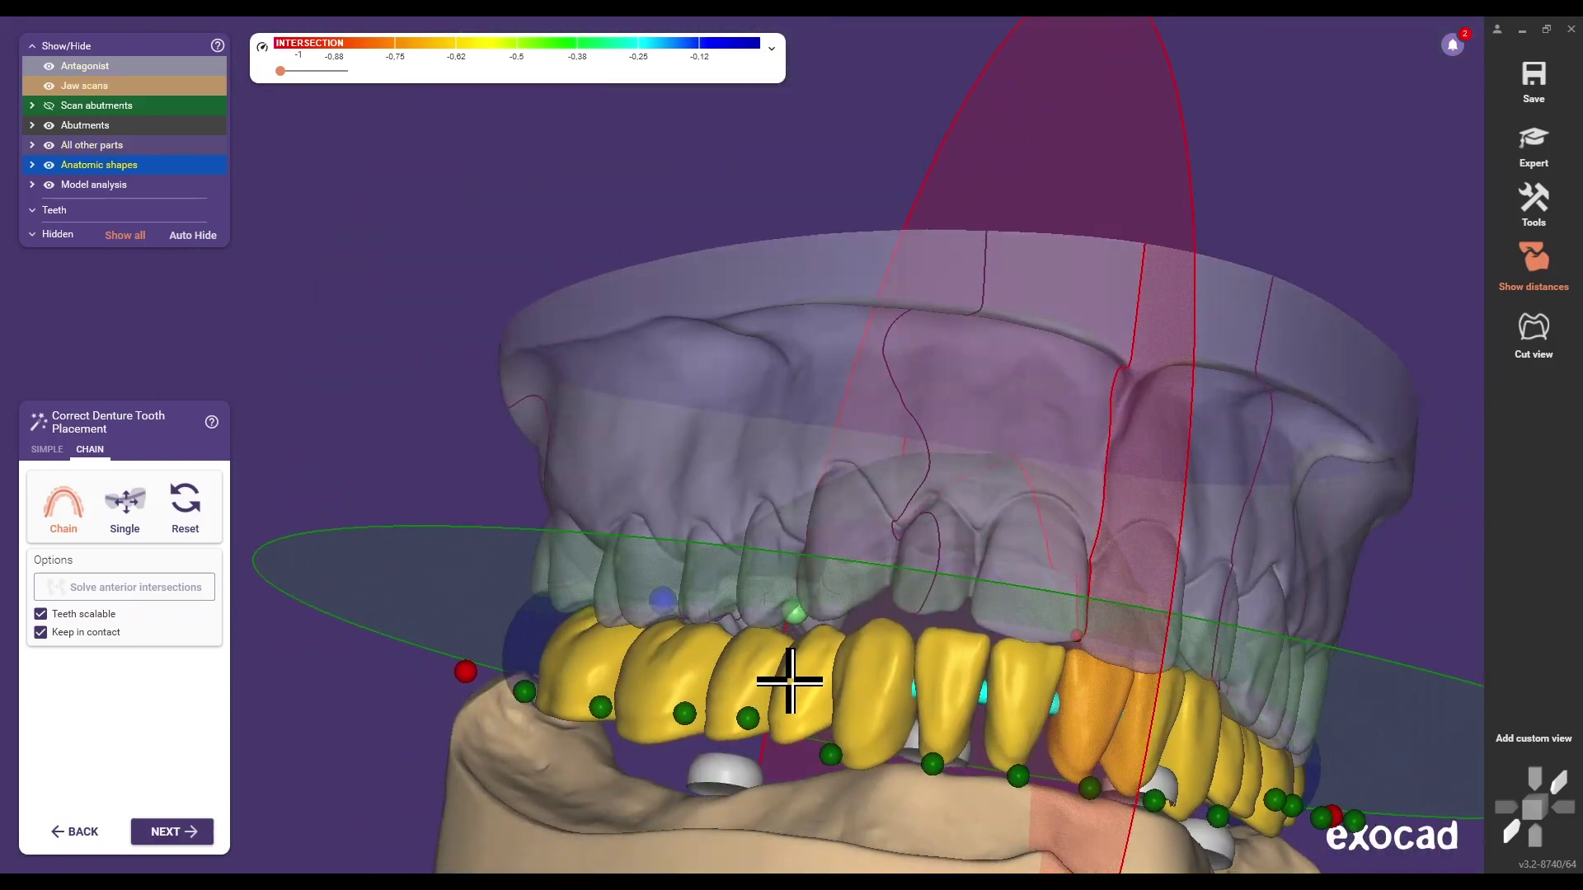
Fix the chain's control point at the left first premolar and check the tooth row from both sides.
{"action": "right_click_drag", "start_coordinate": [1130, 724], "coordinate": [1343, 735]}
{"action": "left_click_drag", "start_coordinate": [1343, 735], "coordinate": [1346, 754]}
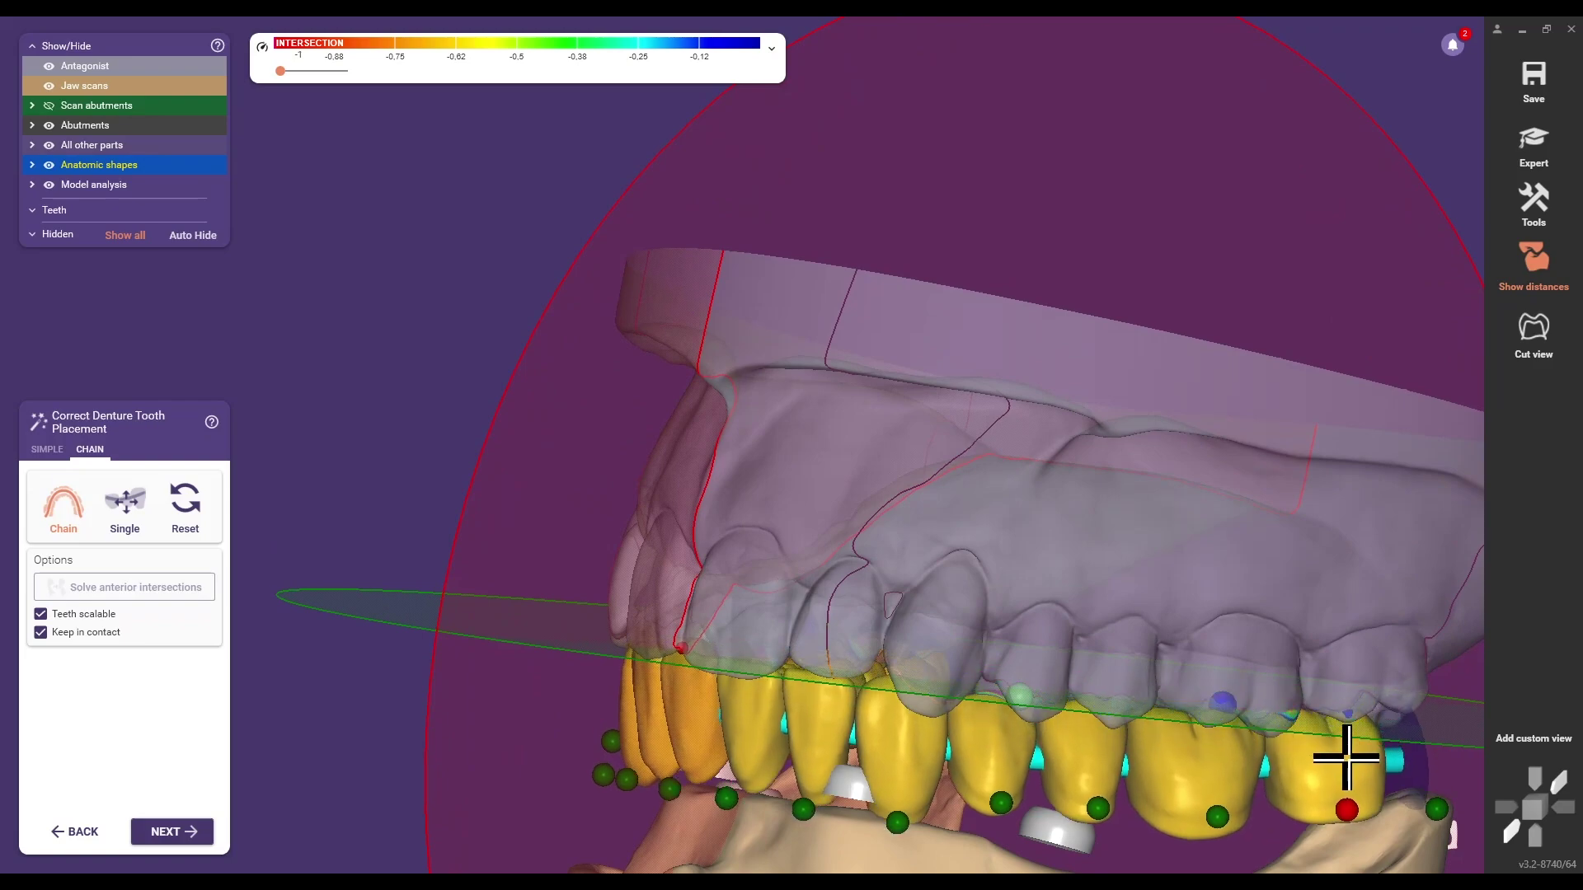
{"action": "right_click", "coordinate": [1191, 875]}
{"action": "right_click", "coordinate": [1000, 805]}
{"action": "right_click_drag", "start_coordinate": [1000, 805], "coordinate": [801, 604]}
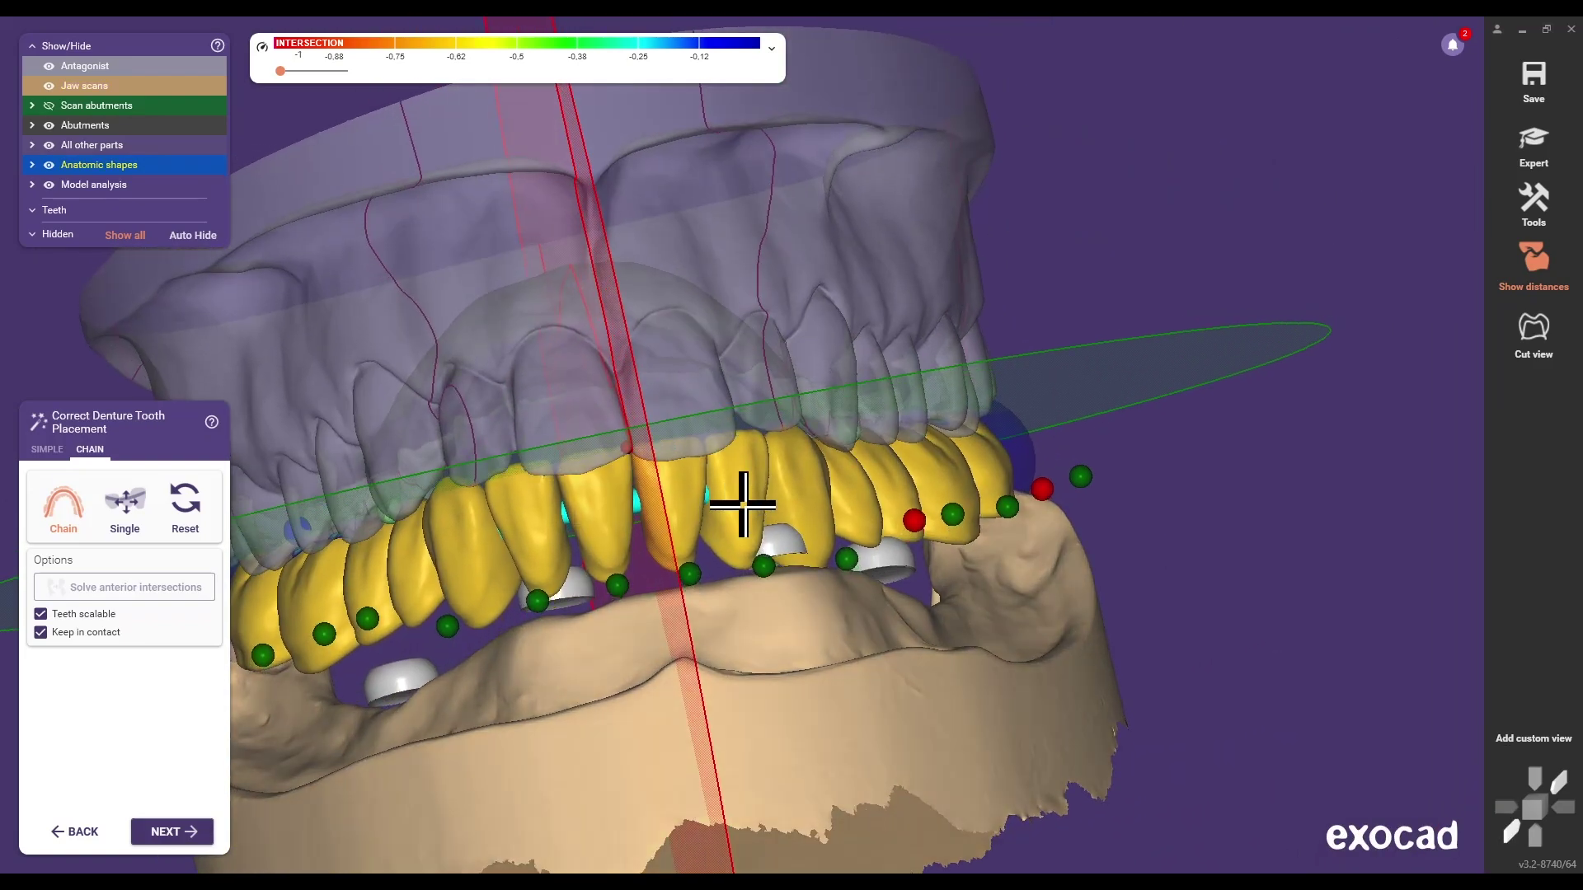
{"action": "right_click_drag", "start_coordinate": [739, 502], "coordinate": [813, 636]}
{"action": "scroll", "coordinate": [714, 678], "scroll_direction": "down", "scroll_amount": 3}
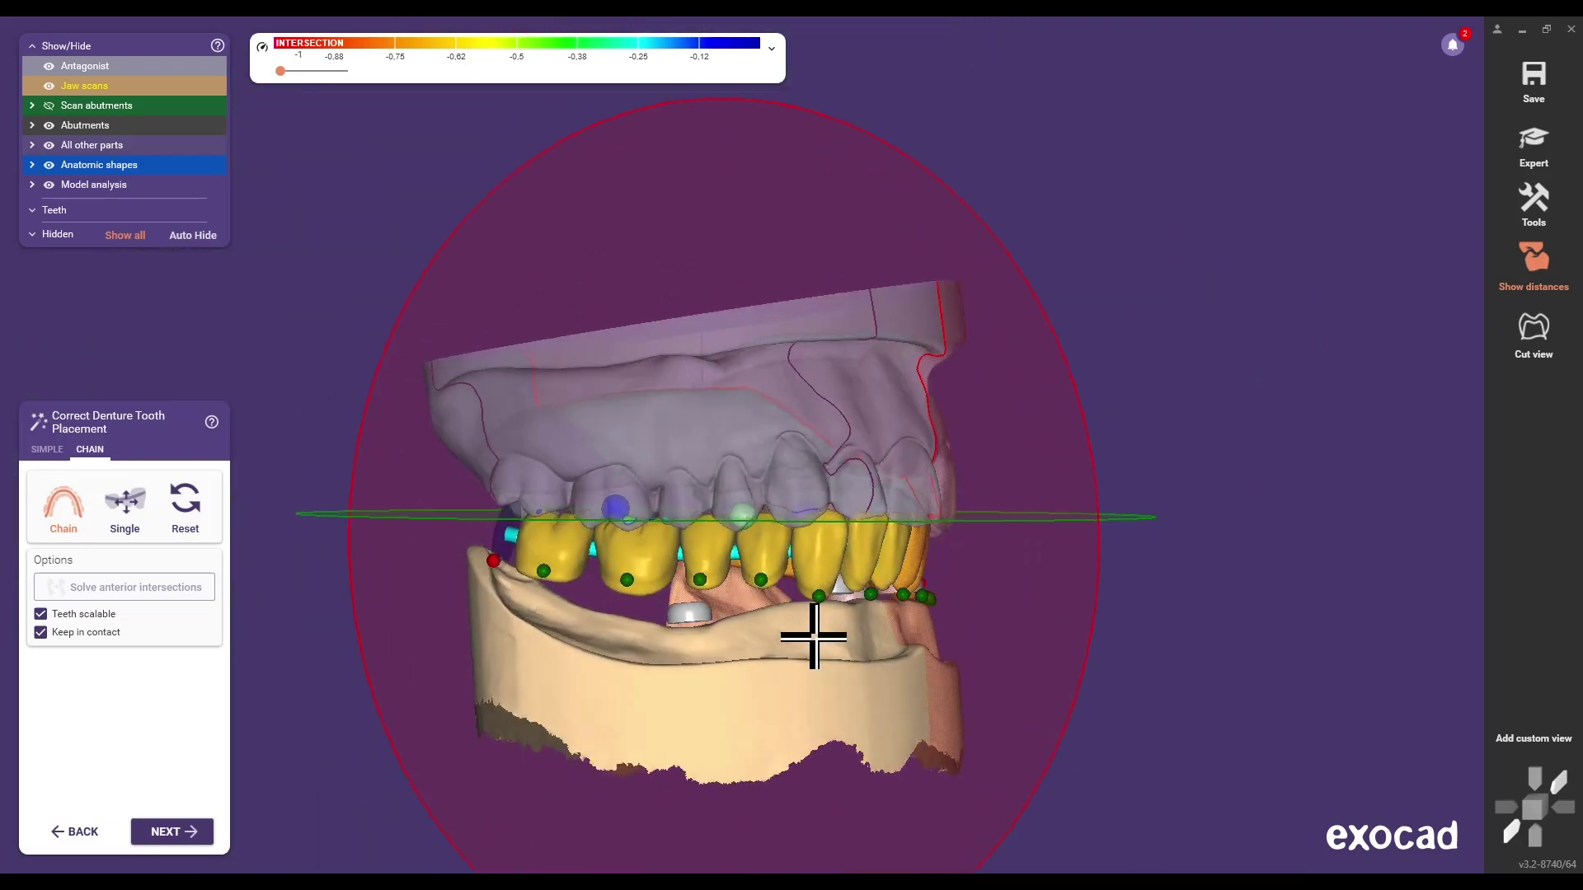
Check the tooth setup from both sides in simple correction mode and continue to free-forming.
{"action": "left_click", "coordinate": [54, 449]}
{"action": "scroll", "coordinate": [652, 569], "scroll_direction": "up", "scroll_amount": 3}
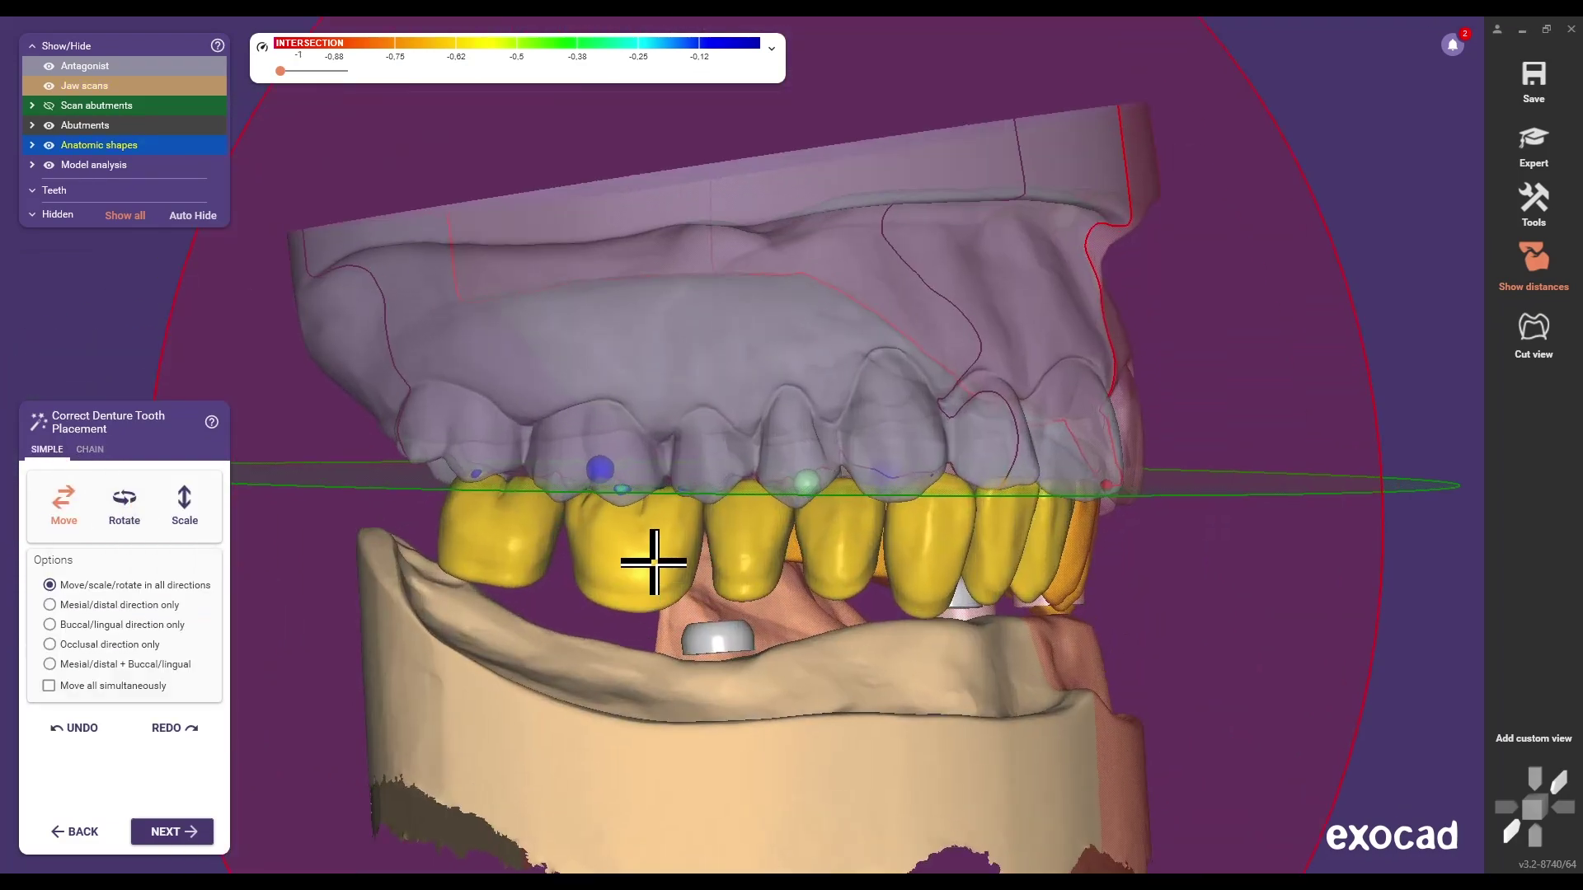
{"action": "right_click_drag", "start_coordinate": [848, 643], "coordinate": [920, 620]}
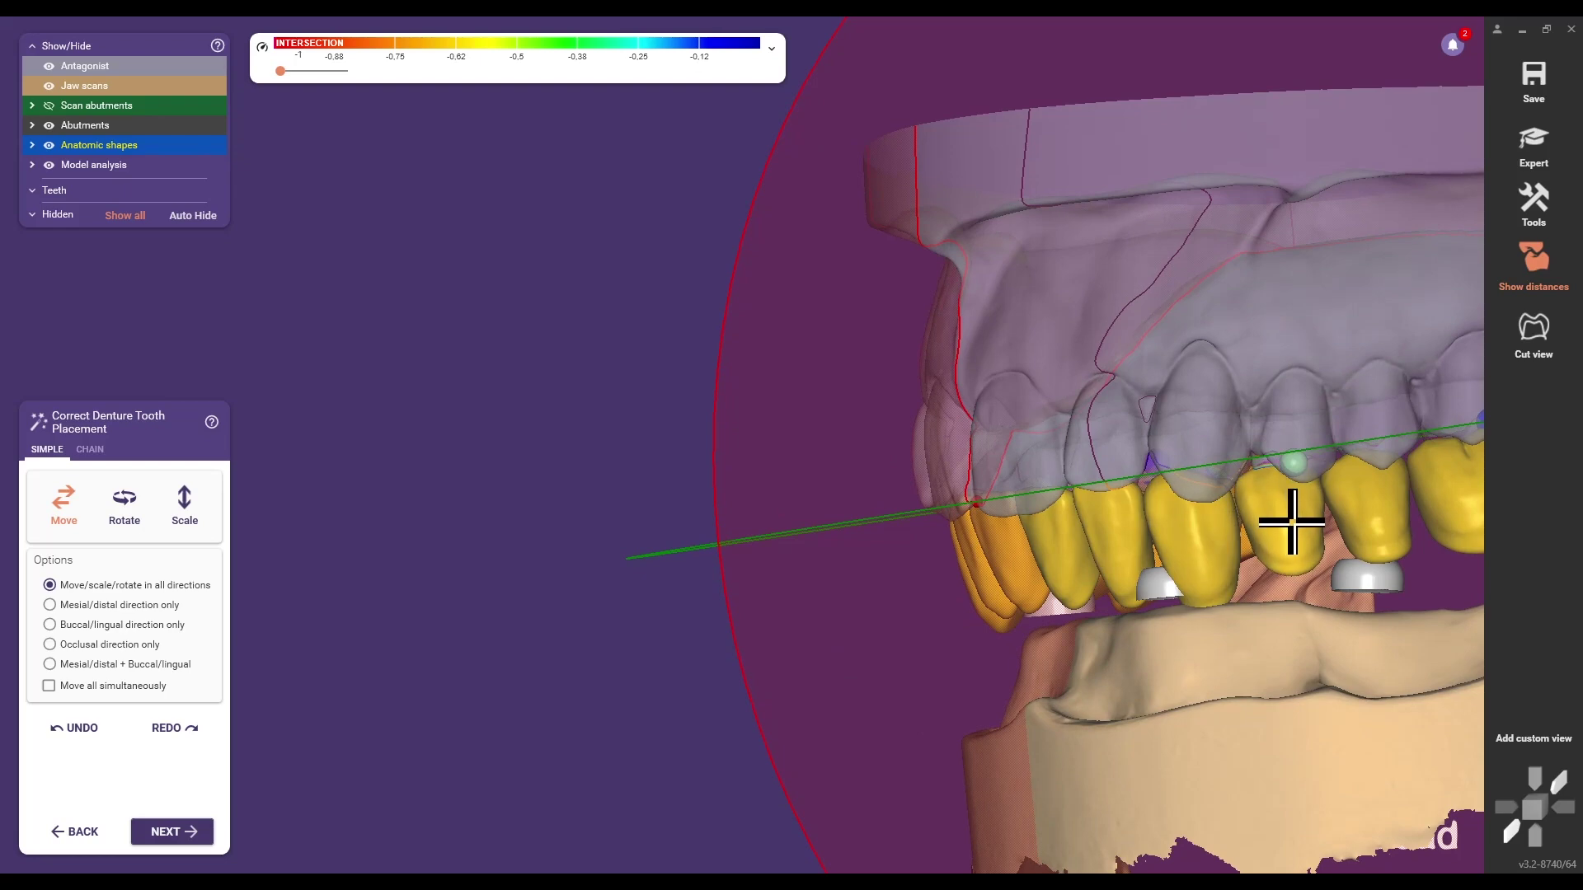
{"action": "middle_click_drag", "start_coordinate": [1346, 618], "coordinate": [1150, 654]}
{"action": "scroll", "coordinate": [1116, 660], "scroll_direction": "down", "scroll_amount": 3}
{"action": "right_click_drag", "start_coordinate": [1116, 660], "coordinate": [1124, 660]}
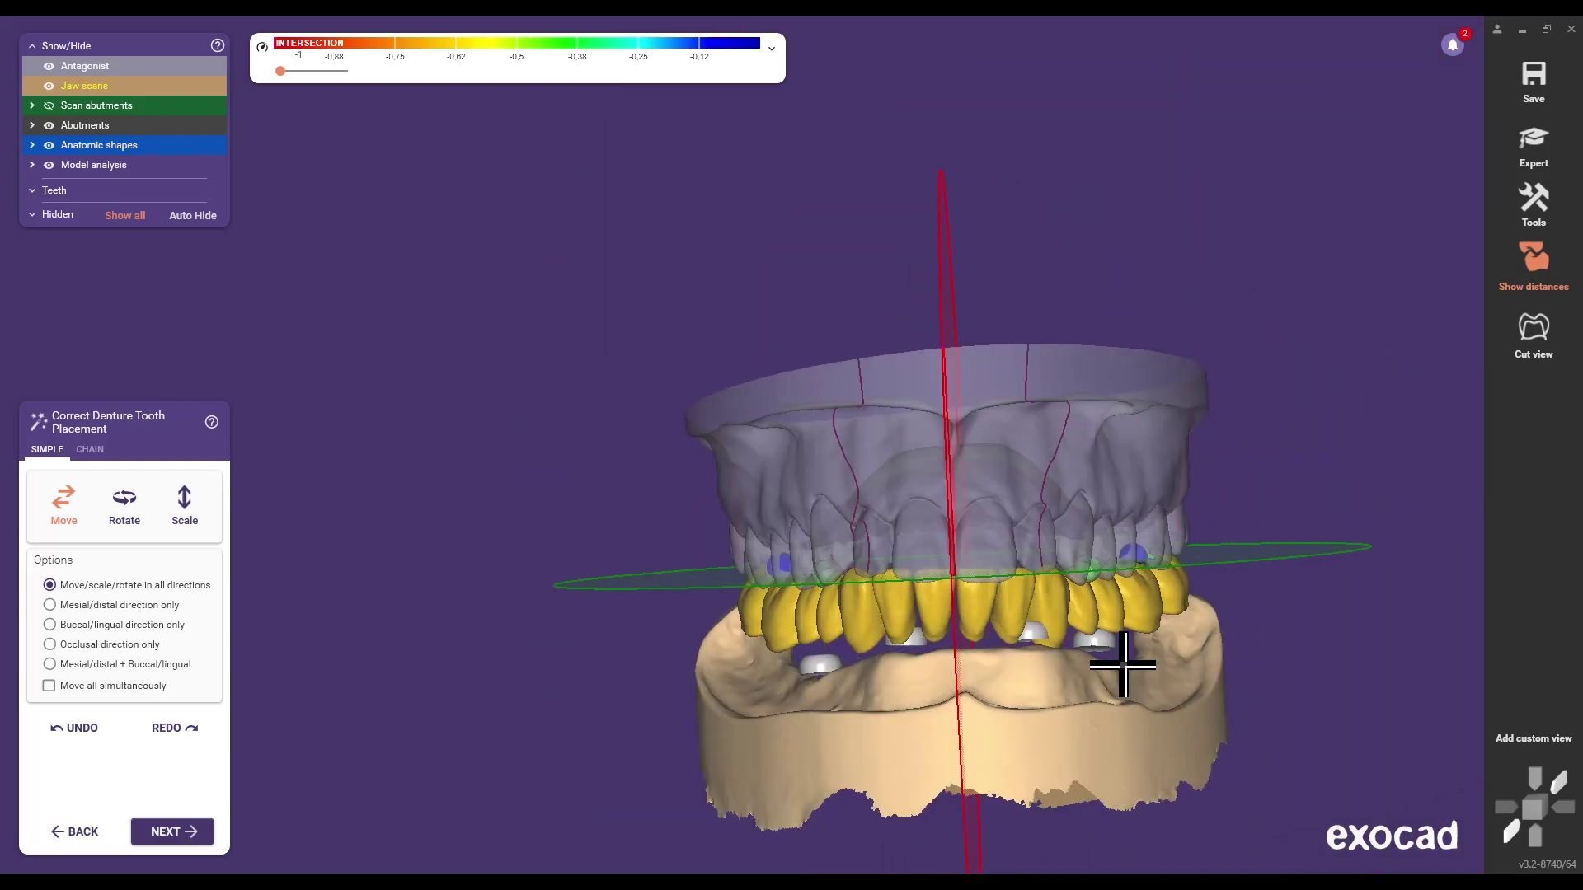
{"action": "left_click", "coordinate": [188, 837]}
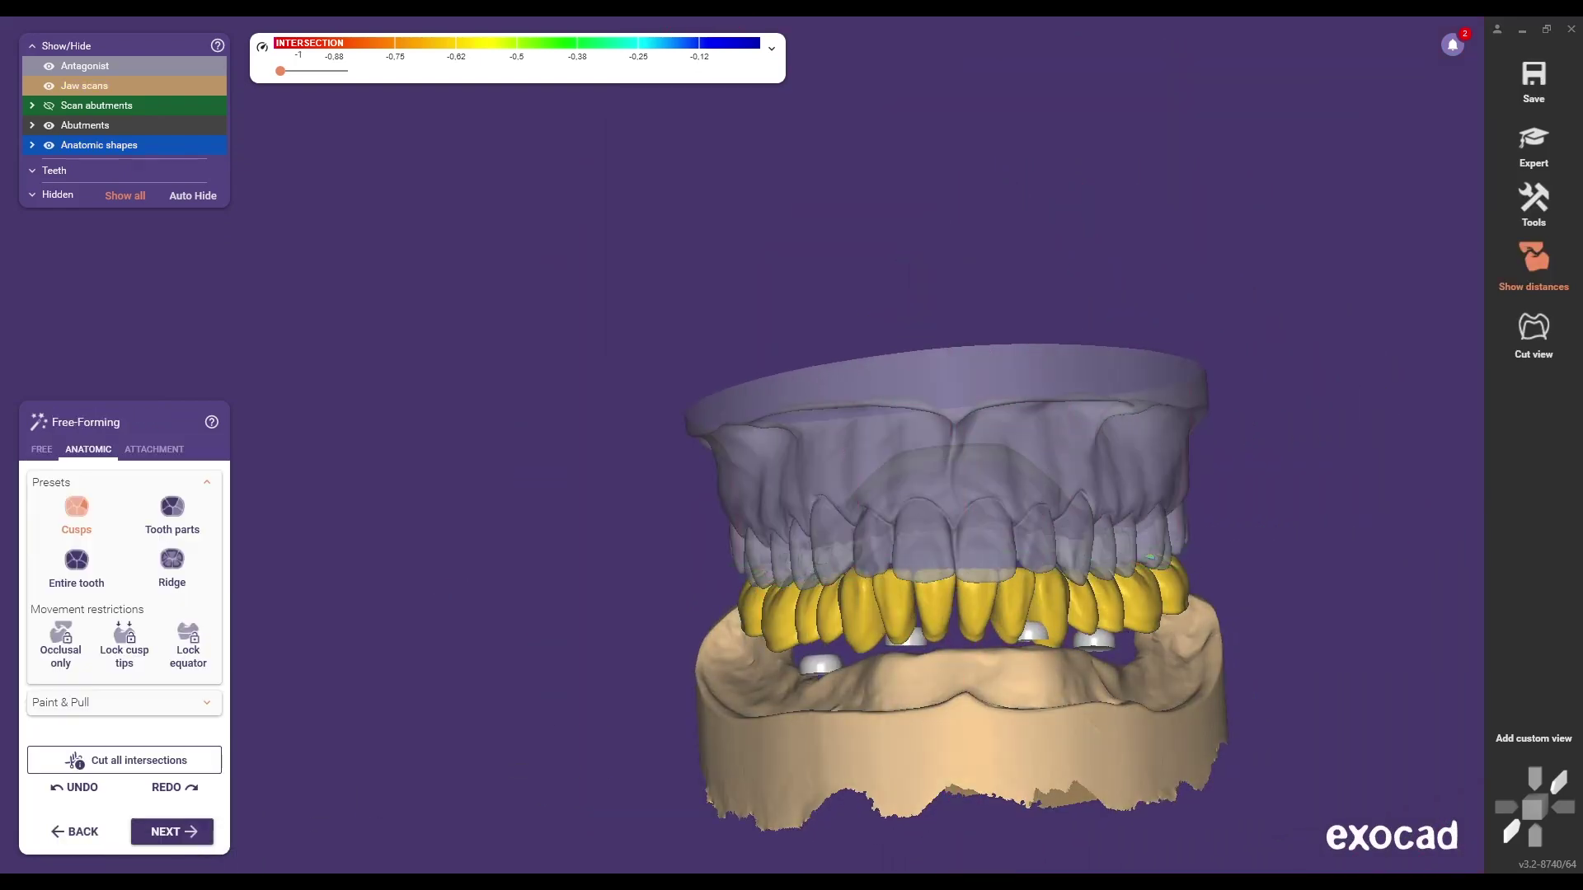
Hide the antagonist, cut all intersections of the denture teeth and continue.
{"action": "right_click_drag", "start_coordinate": [1230, 524], "coordinate": [1151, 586]}
{"action": "scroll", "coordinate": [1093, 589], "scroll_direction": "up", "scroll_amount": 2}
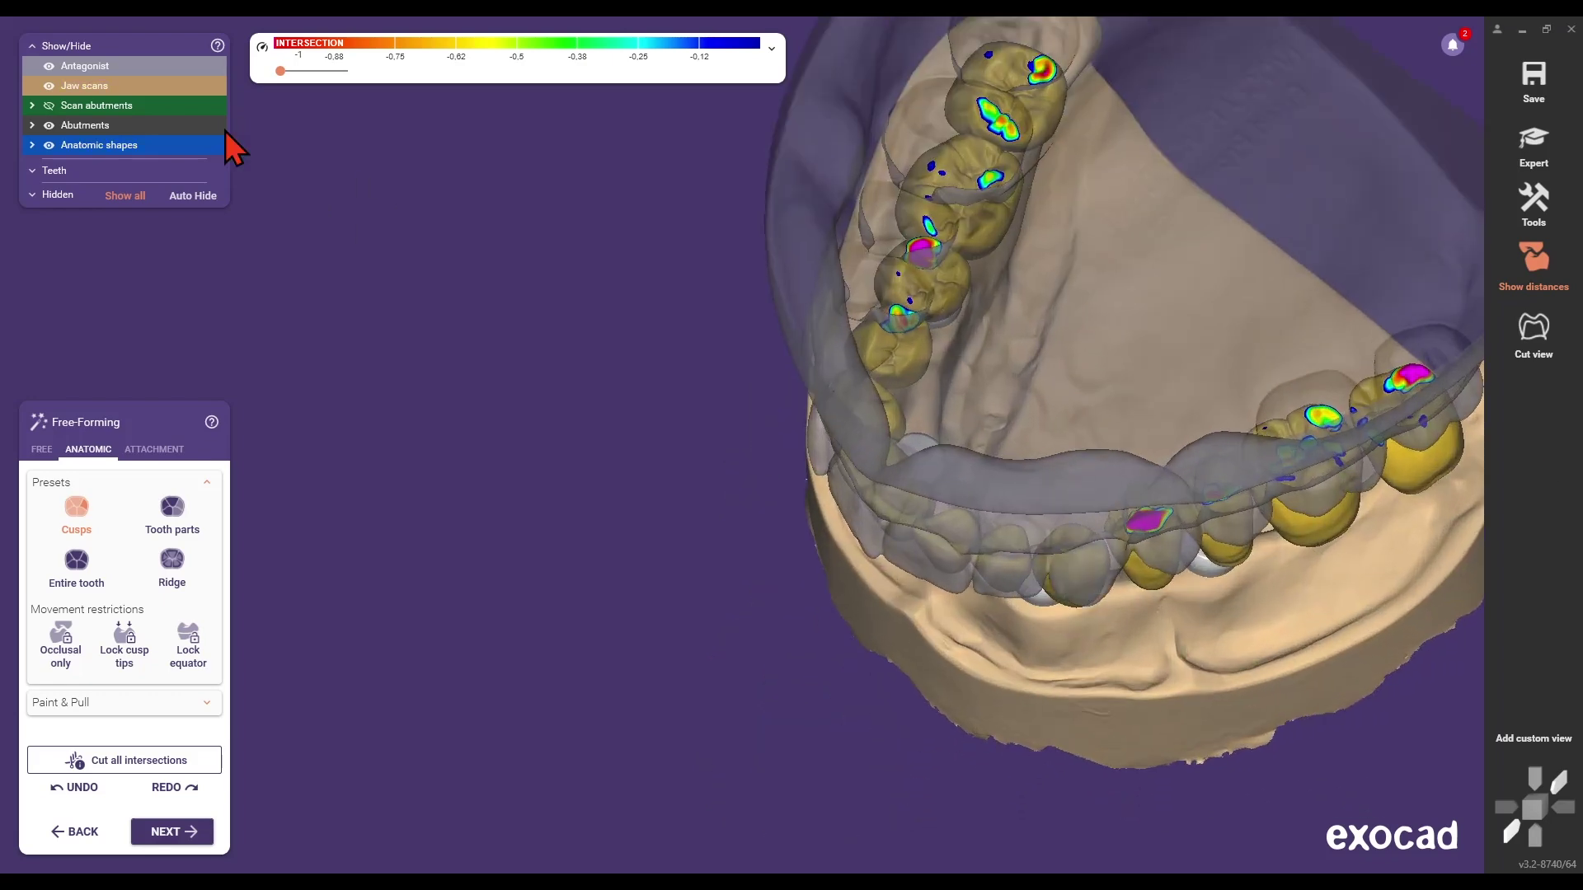
{"action": "left_click", "coordinate": [49, 66]}
{"action": "right_click_drag", "start_coordinate": [797, 471], "coordinate": [1010, 461]}
{"action": "left_click", "coordinate": [209, 823]}
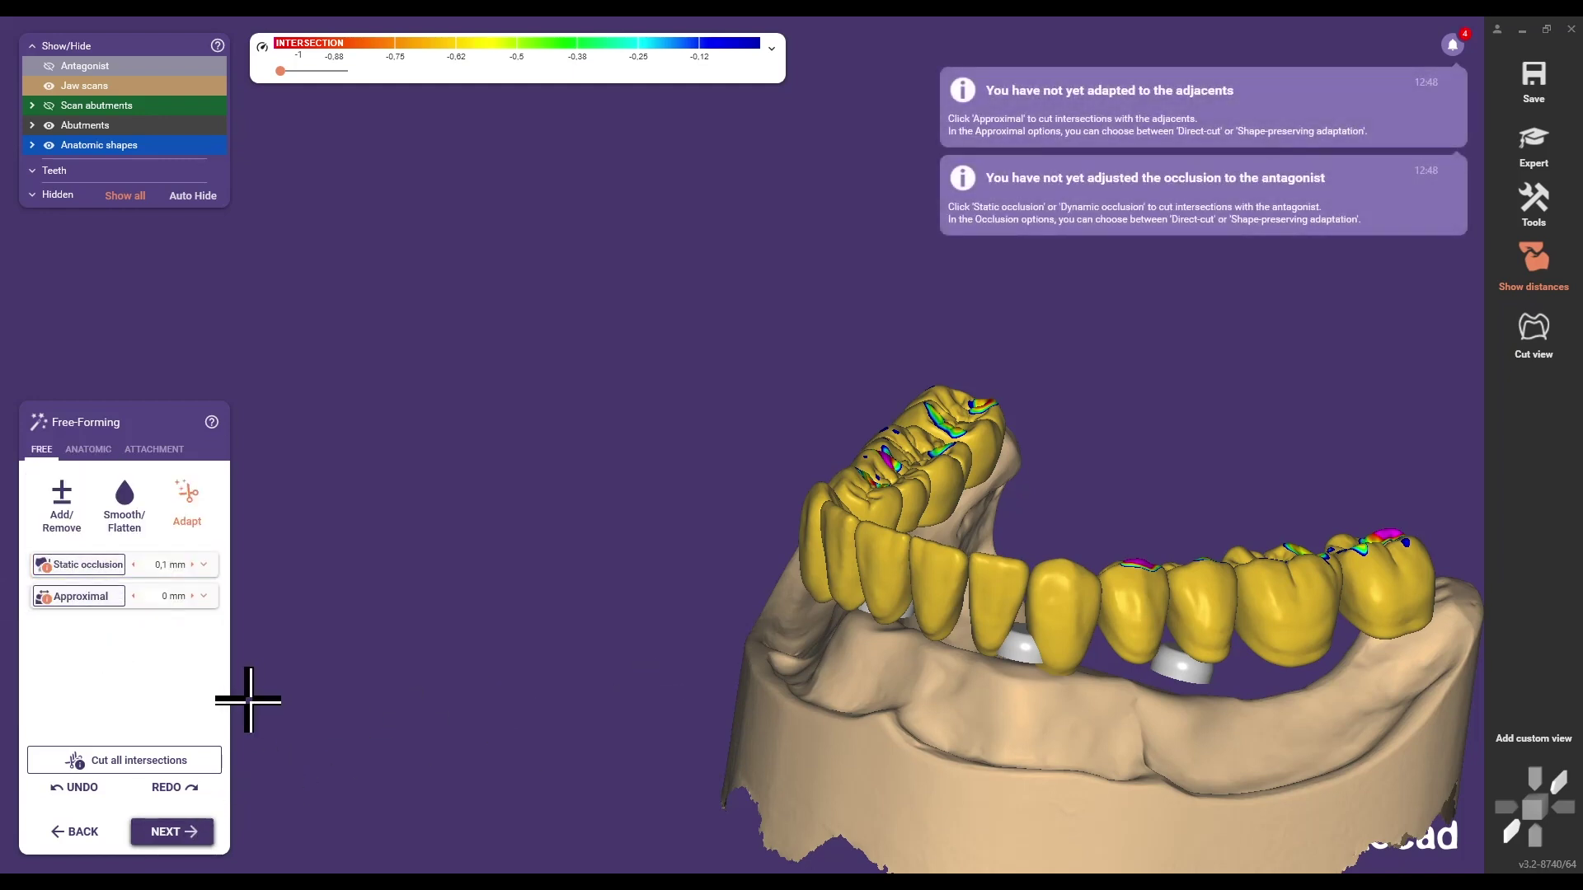
{"action": "left_click", "coordinate": [165, 760]}
{"action": "left_click", "coordinate": [177, 834]}
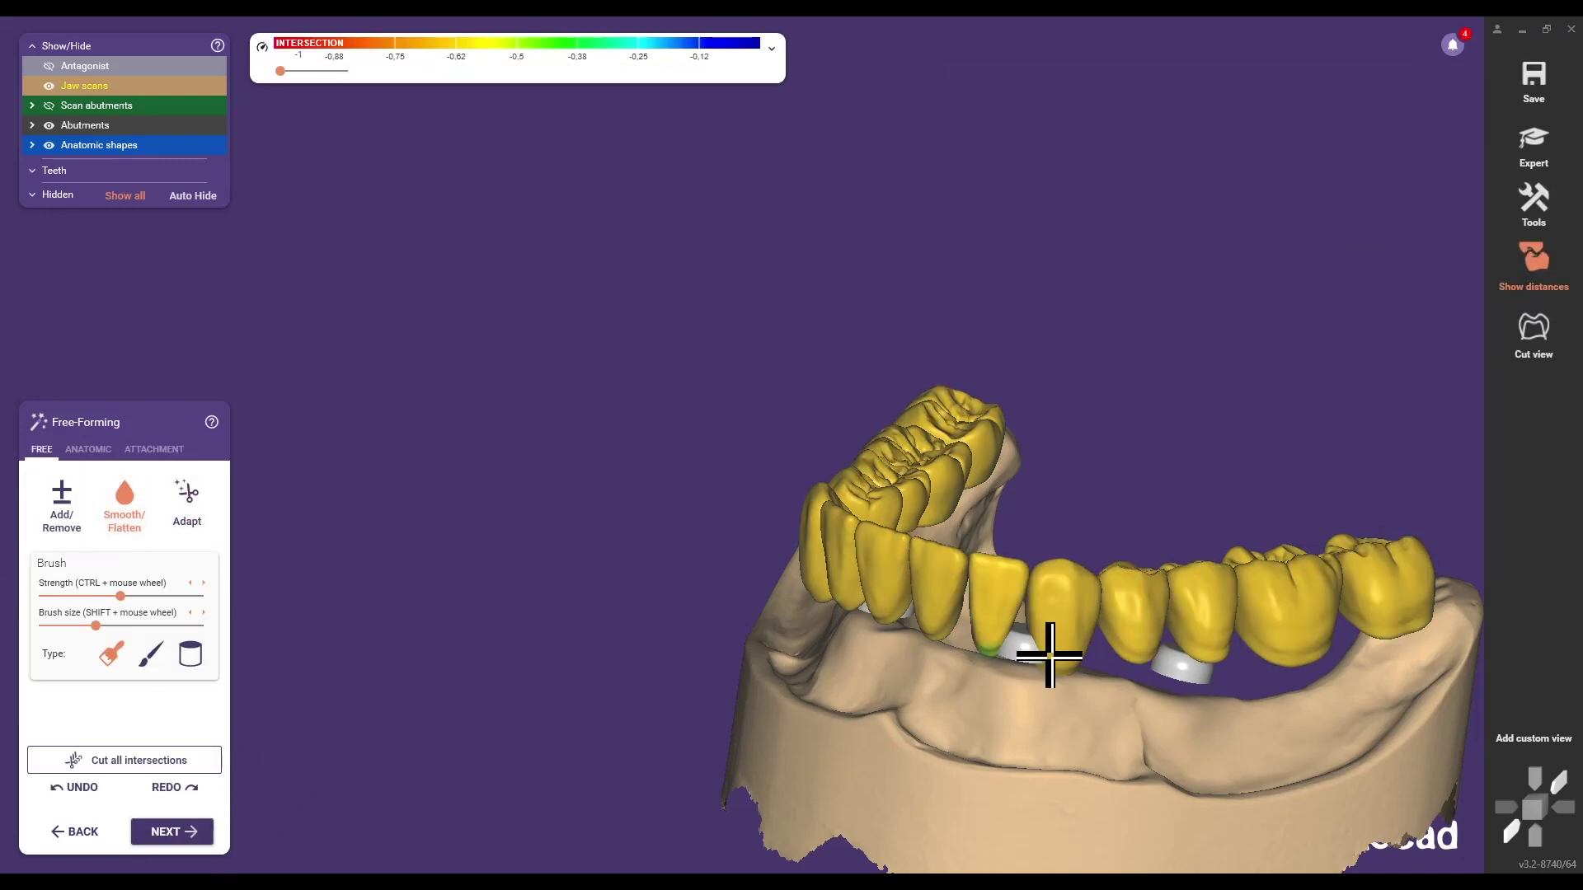
Check the model with the denture teeth, accept the denture base bottom with its undercut block-out and continue to the denture base top.
{"action": "right_click_drag", "start_coordinate": [1050, 656], "coordinate": [1150, 576]}
{"action": "right_click_drag", "start_coordinate": [913, 431], "coordinate": [310, 810]}
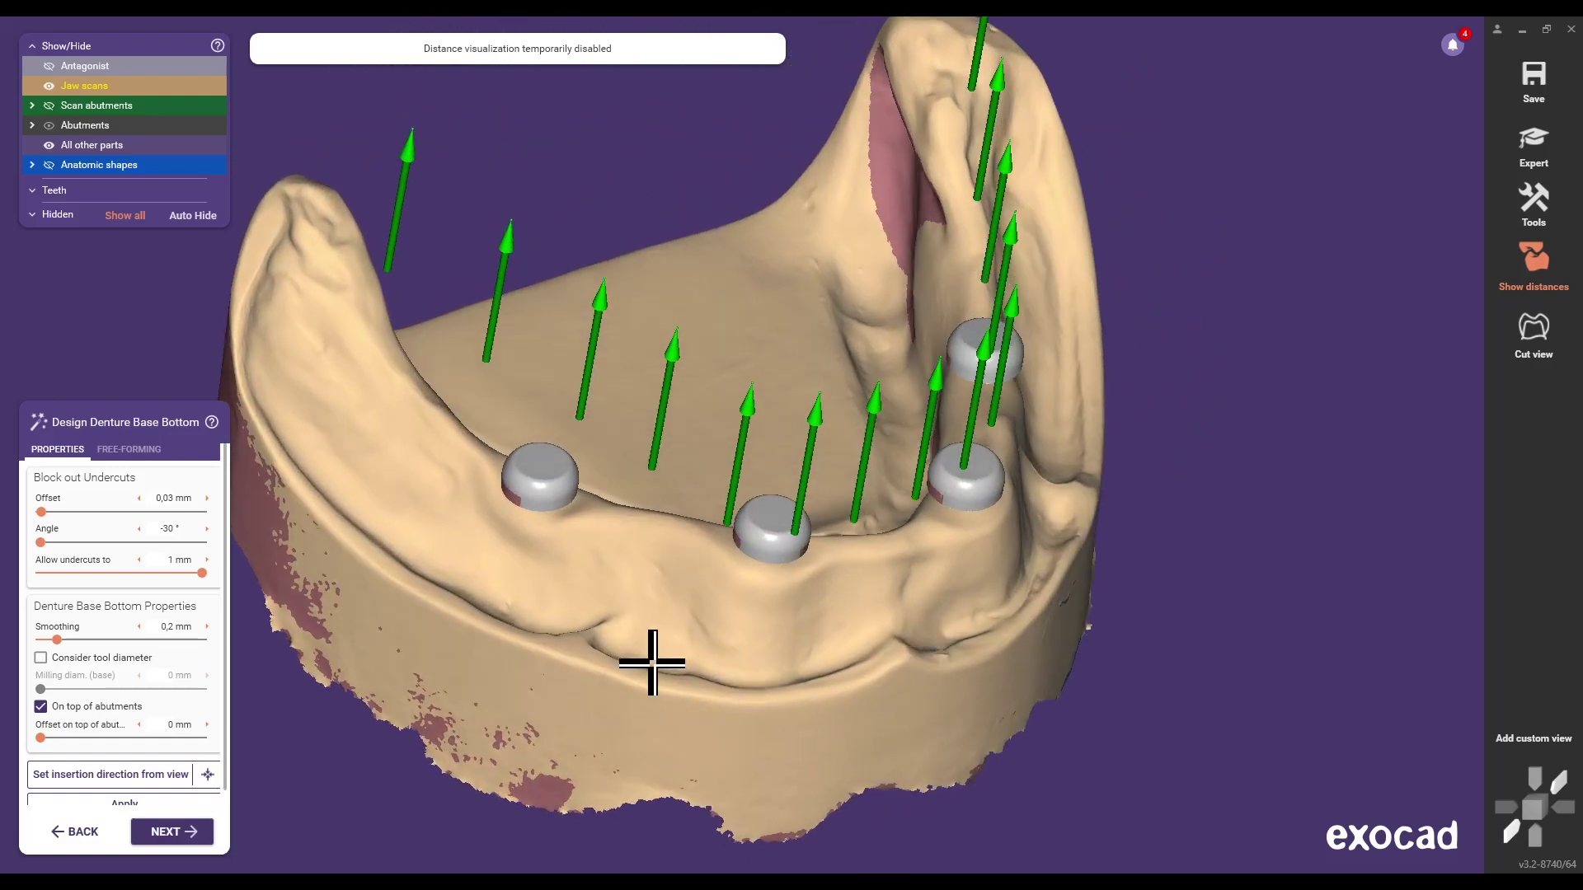
{"action": "left_click", "coordinate": [191, 841]}
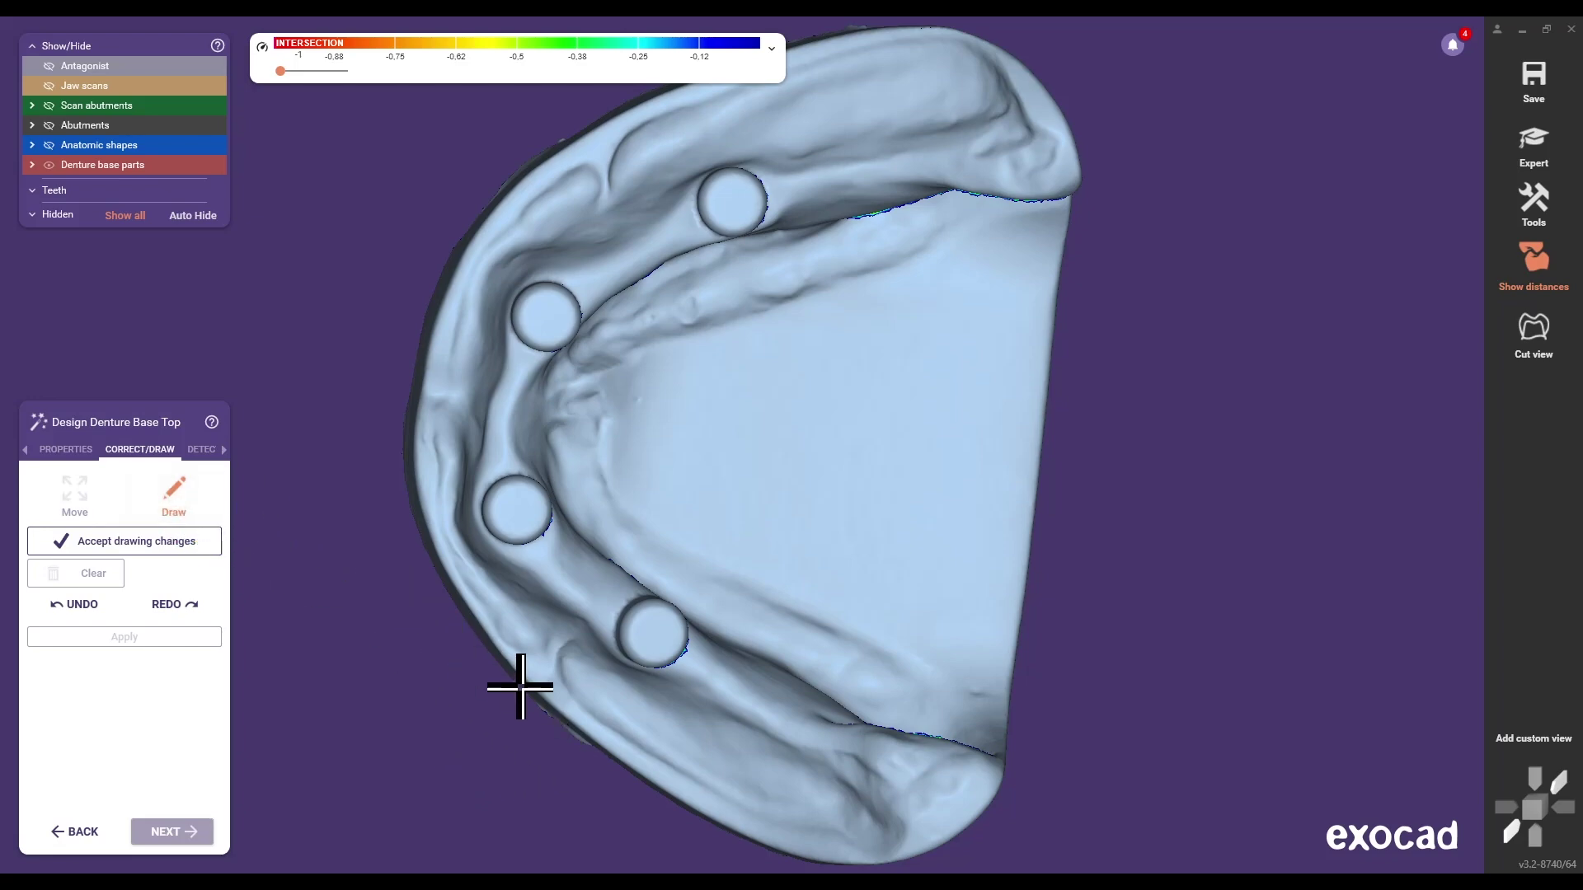
Draw the denture base border along the vestibule from the right to the left posterior ridge, relieving the frenum notches.
{"action": "right_click_drag", "start_coordinate": [520, 687], "coordinate": [477, 633]}
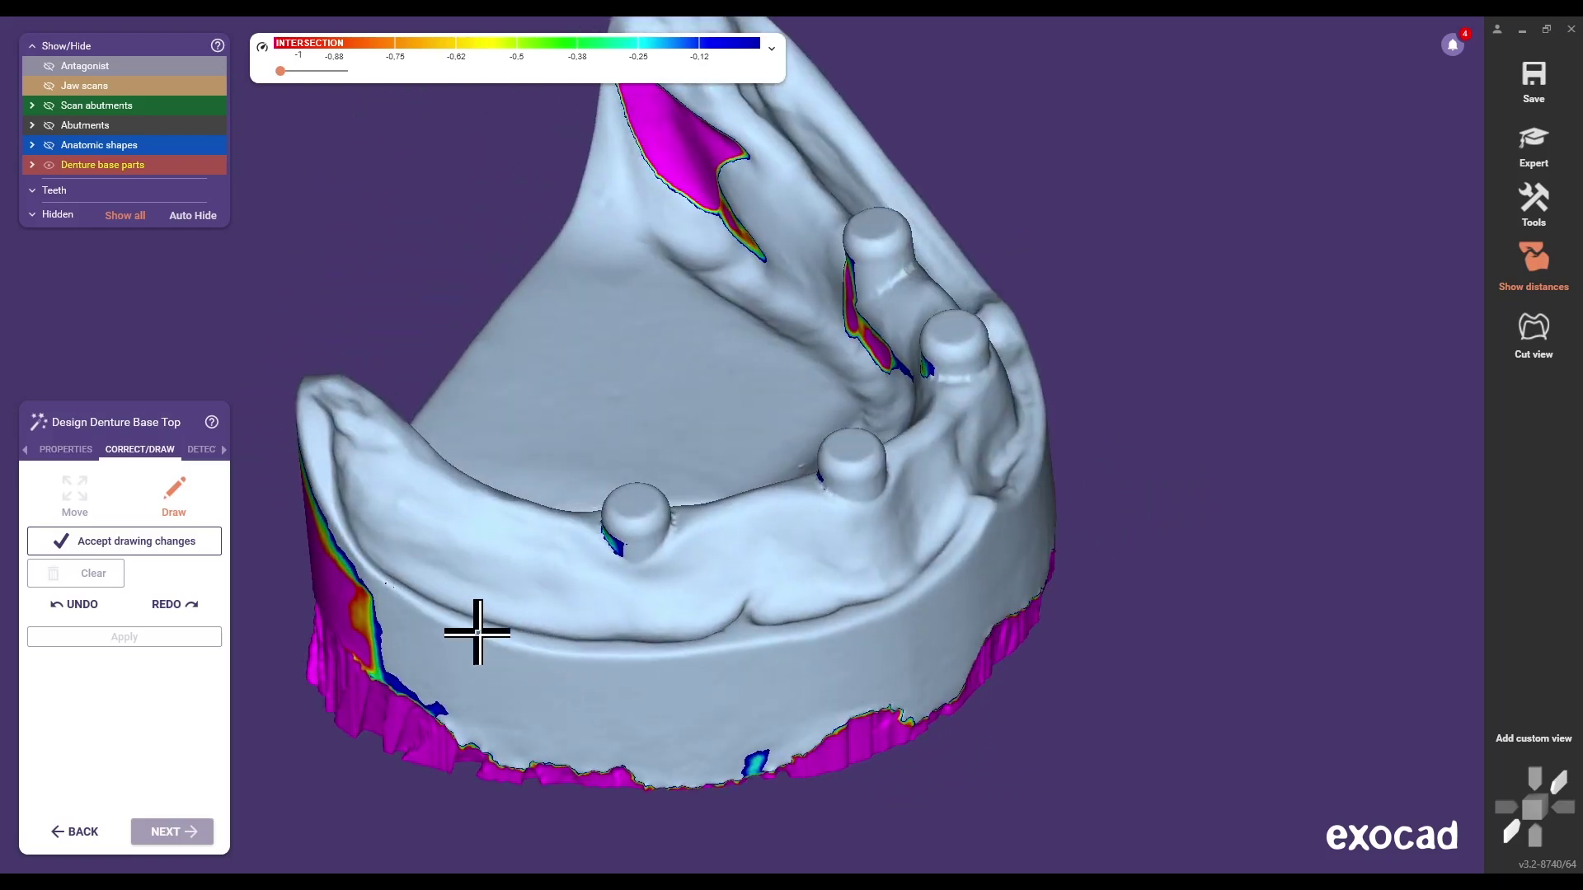
{"action": "scroll", "coordinate": [424, 576], "scroll_direction": "up", "scroll_amount": 3}
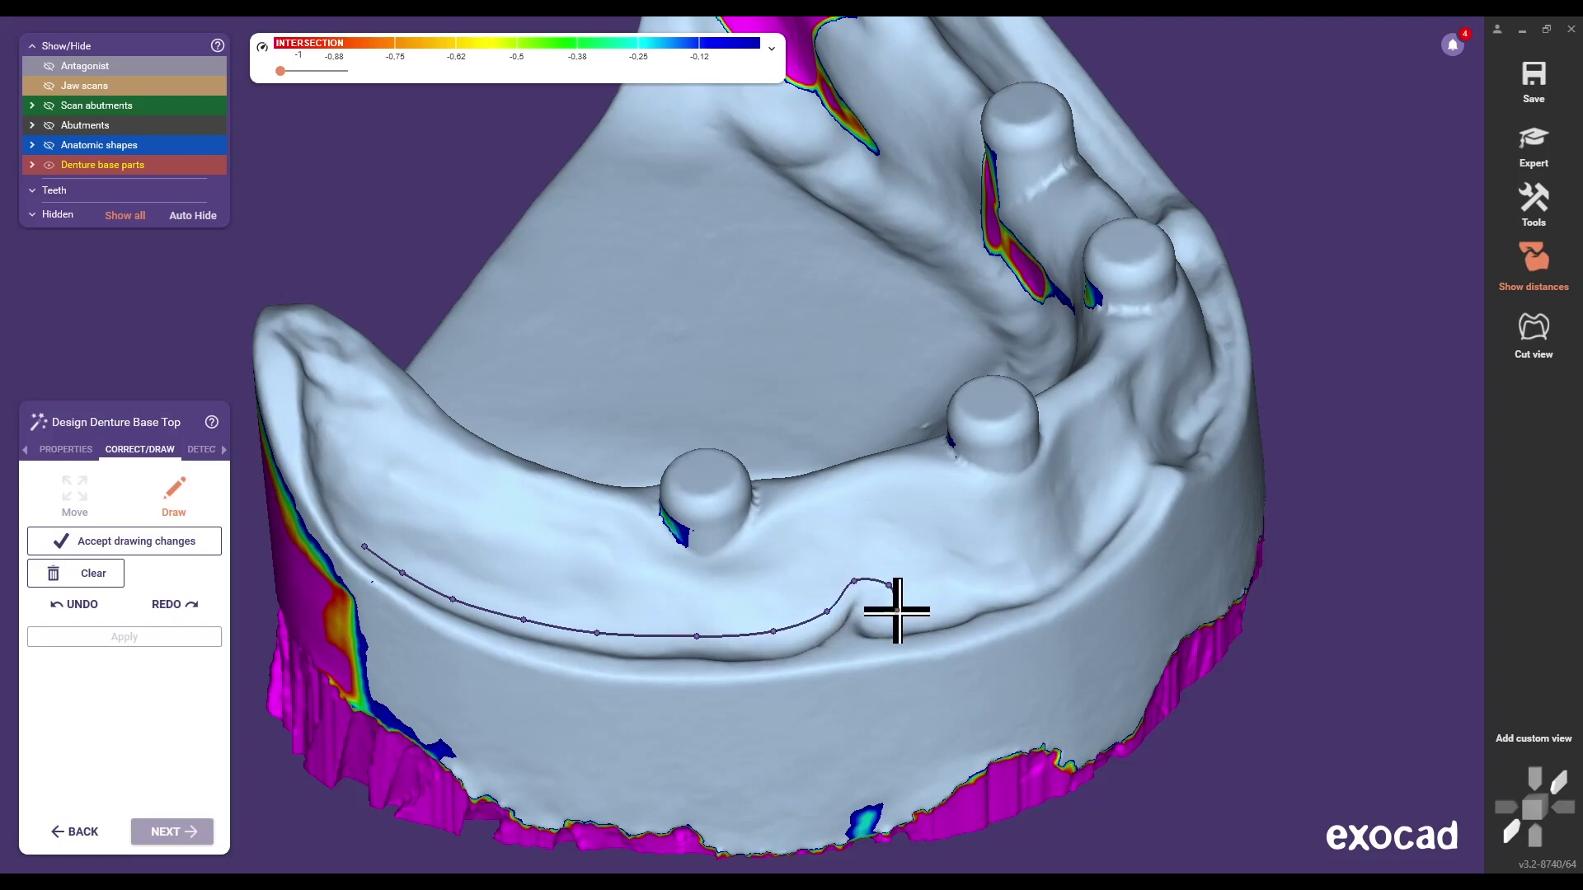
{"action": "mouse_move", "coordinate": [1024, 581]}
{"action": "right_mouse_down"}
{"action": "mouse_move", "coordinate": [1089, 523]}
{"action": "mouse_move", "coordinate": [814, 534]}
{"action": "right_mouse_up"}
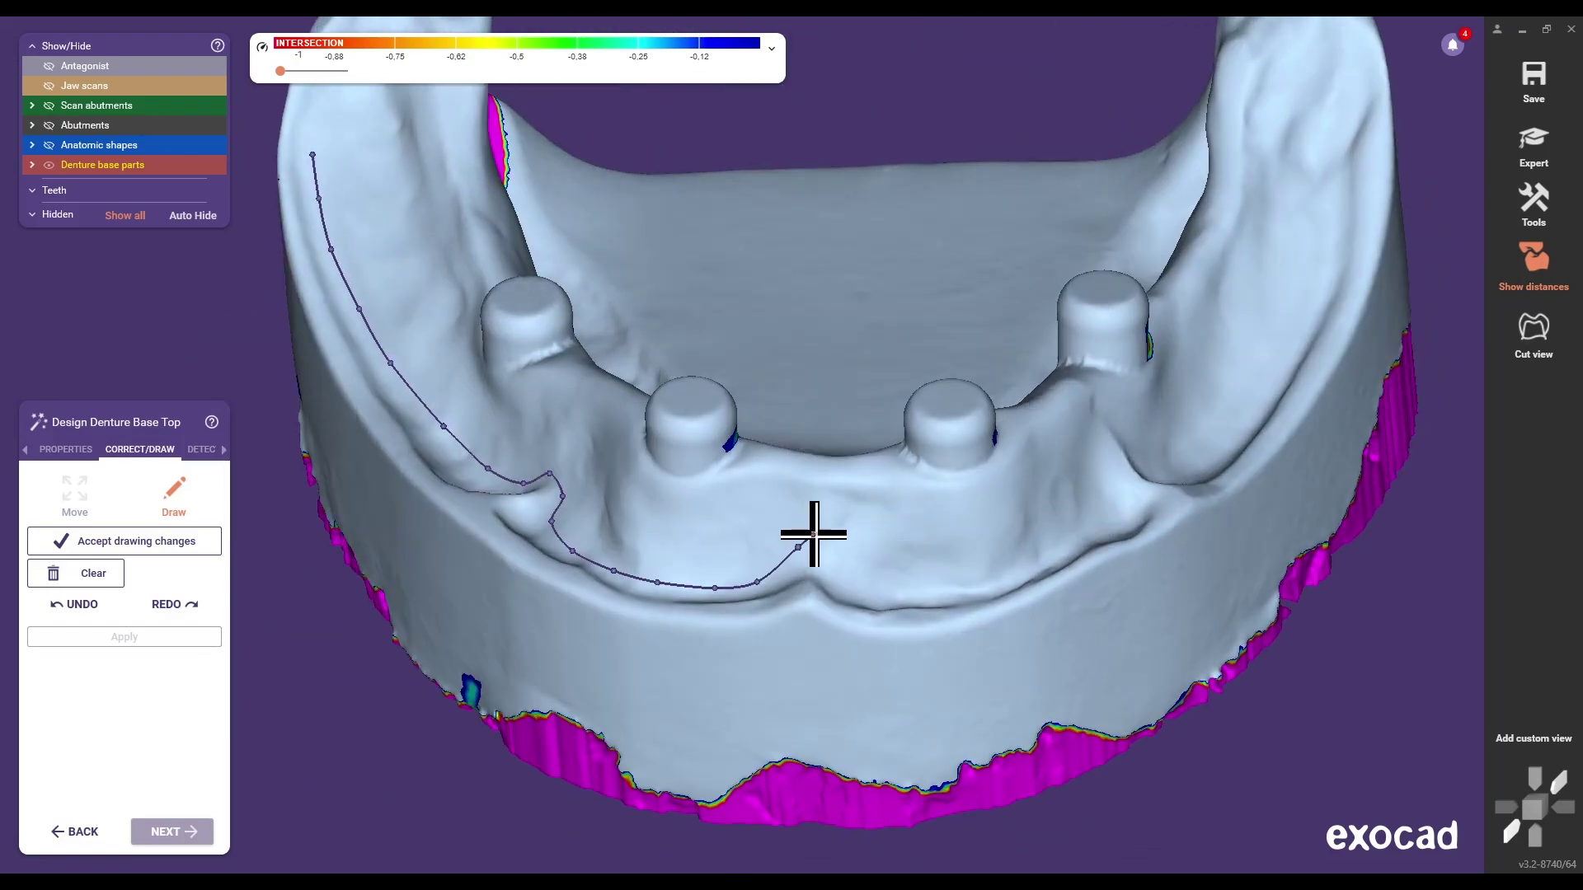
{"action": "right_click_drag", "start_coordinate": [1071, 534], "coordinate": [858, 548]}
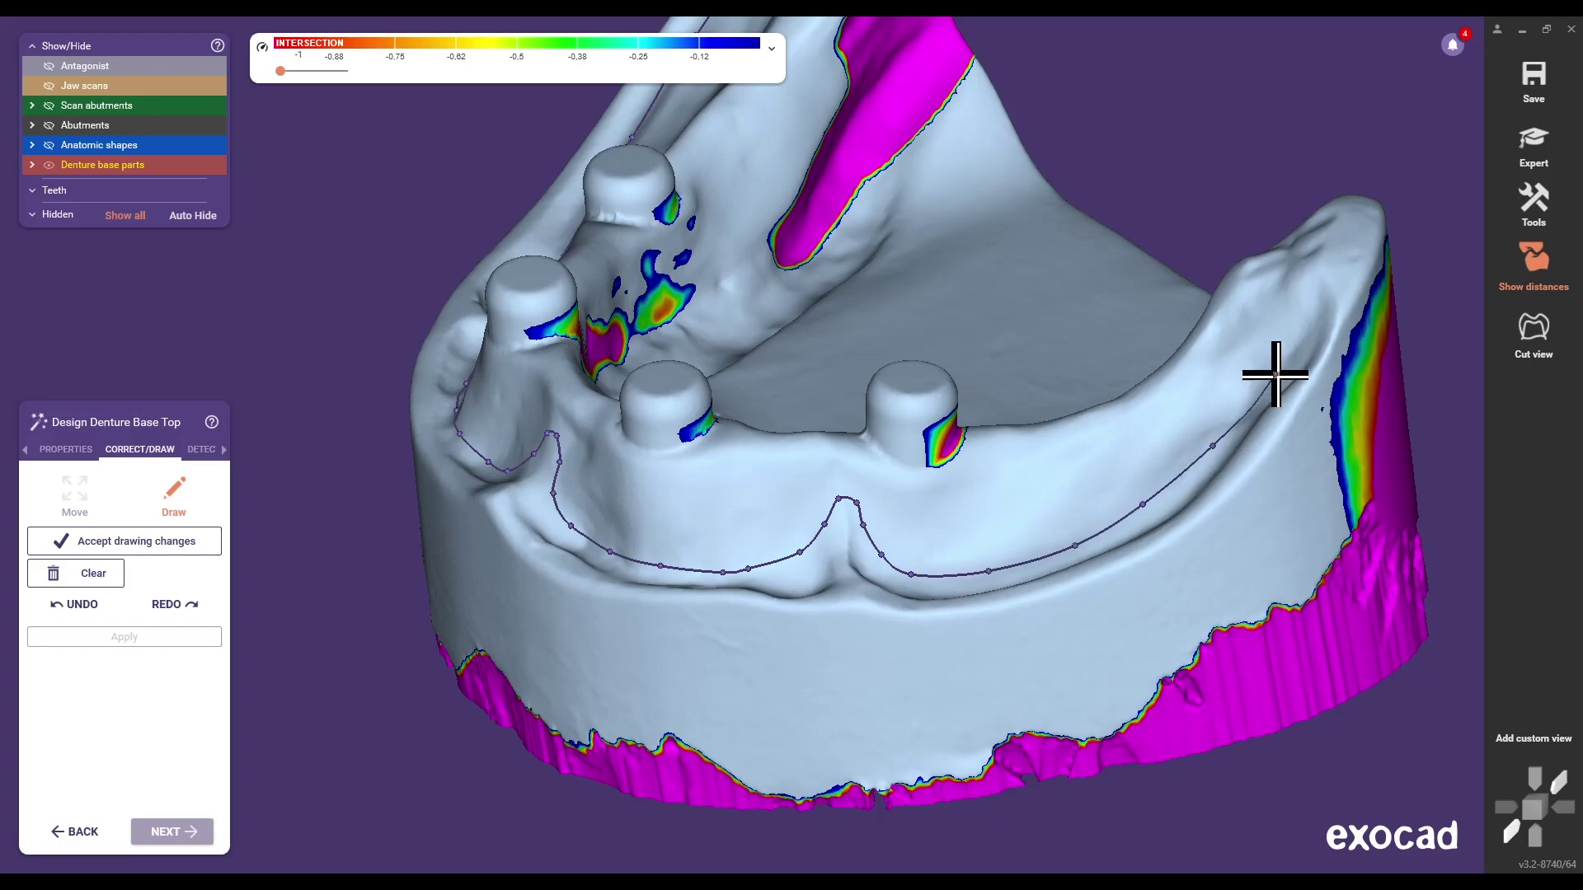
{"action": "mouse_move", "coordinate": [1275, 375]}
{"action": "right_mouse_down"}
{"action": "mouse_move", "coordinate": [1325, 506]}
{"action": "mouse_move", "coordinate": [1314, 531]}
{"action": "mouse_move", "coordinate": [1241, 480]}
{"action": "right_mouse_up"}
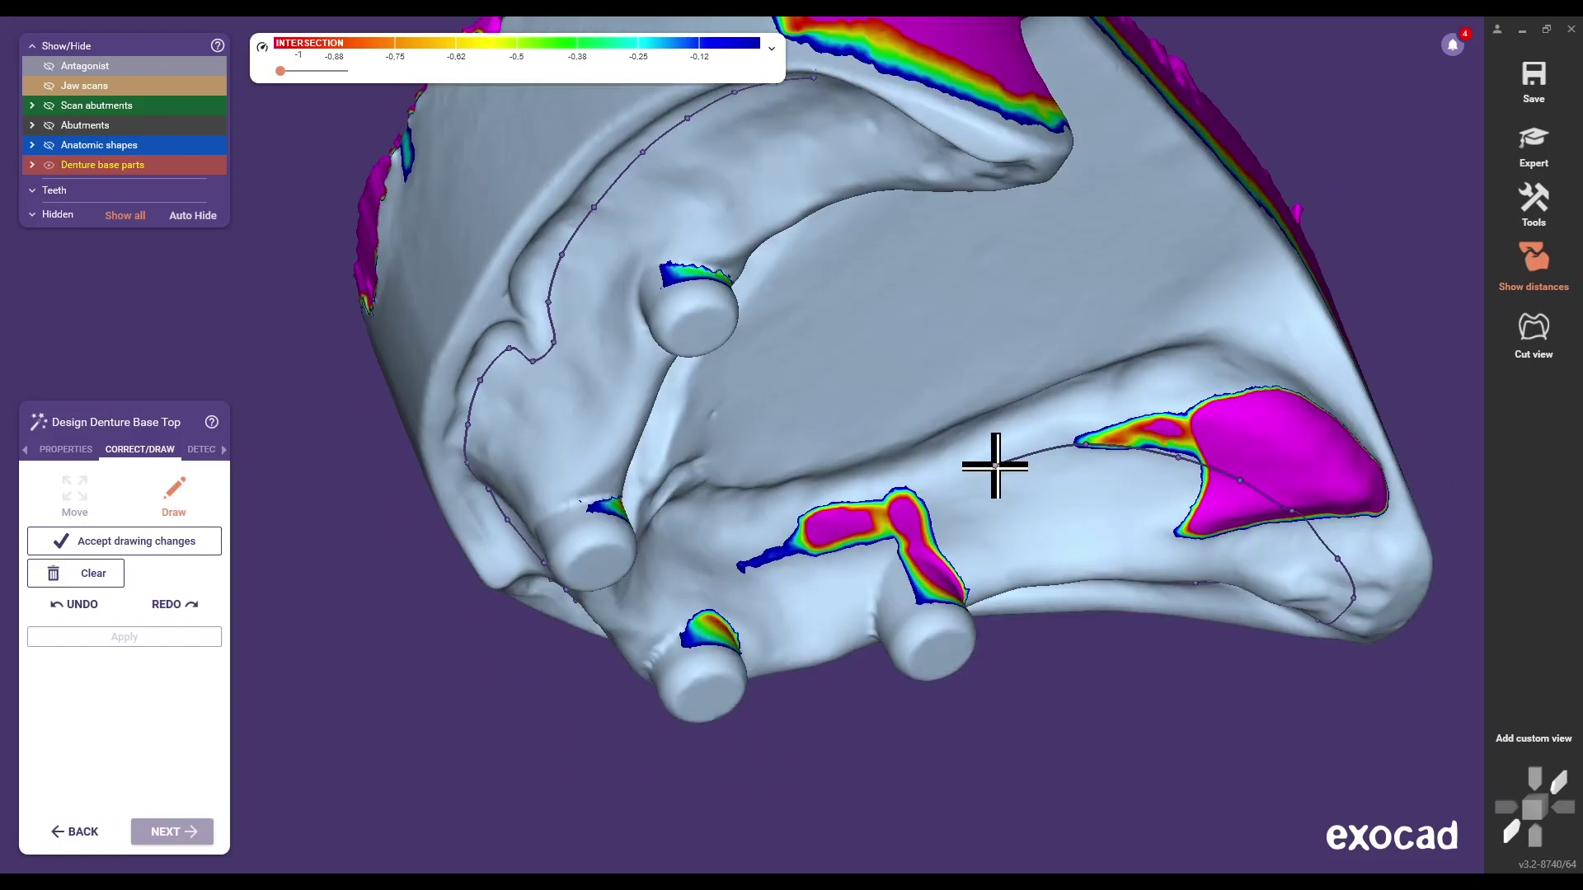
Draw the border's lingual section back to the right posterior ridge, close the line at its start point and apply the denture base top.
{"action": "right_click_drag", "start_coordinate": [734, 533], "coordinate": [717, 525]}
{"action": "mouse_move", "coordinate": [680, 356]}
{"action": "left_mouse_down"}
{"action": "mouse_move", "coordinate": [770, 201]}
{"action": "mouse_move", "coordinate": [830, 201]}
{"action": "left_mouse_up"}
{"action": "right_click_drag", "start_coordinate": [830, 201], "coordinate": [799, 195]}
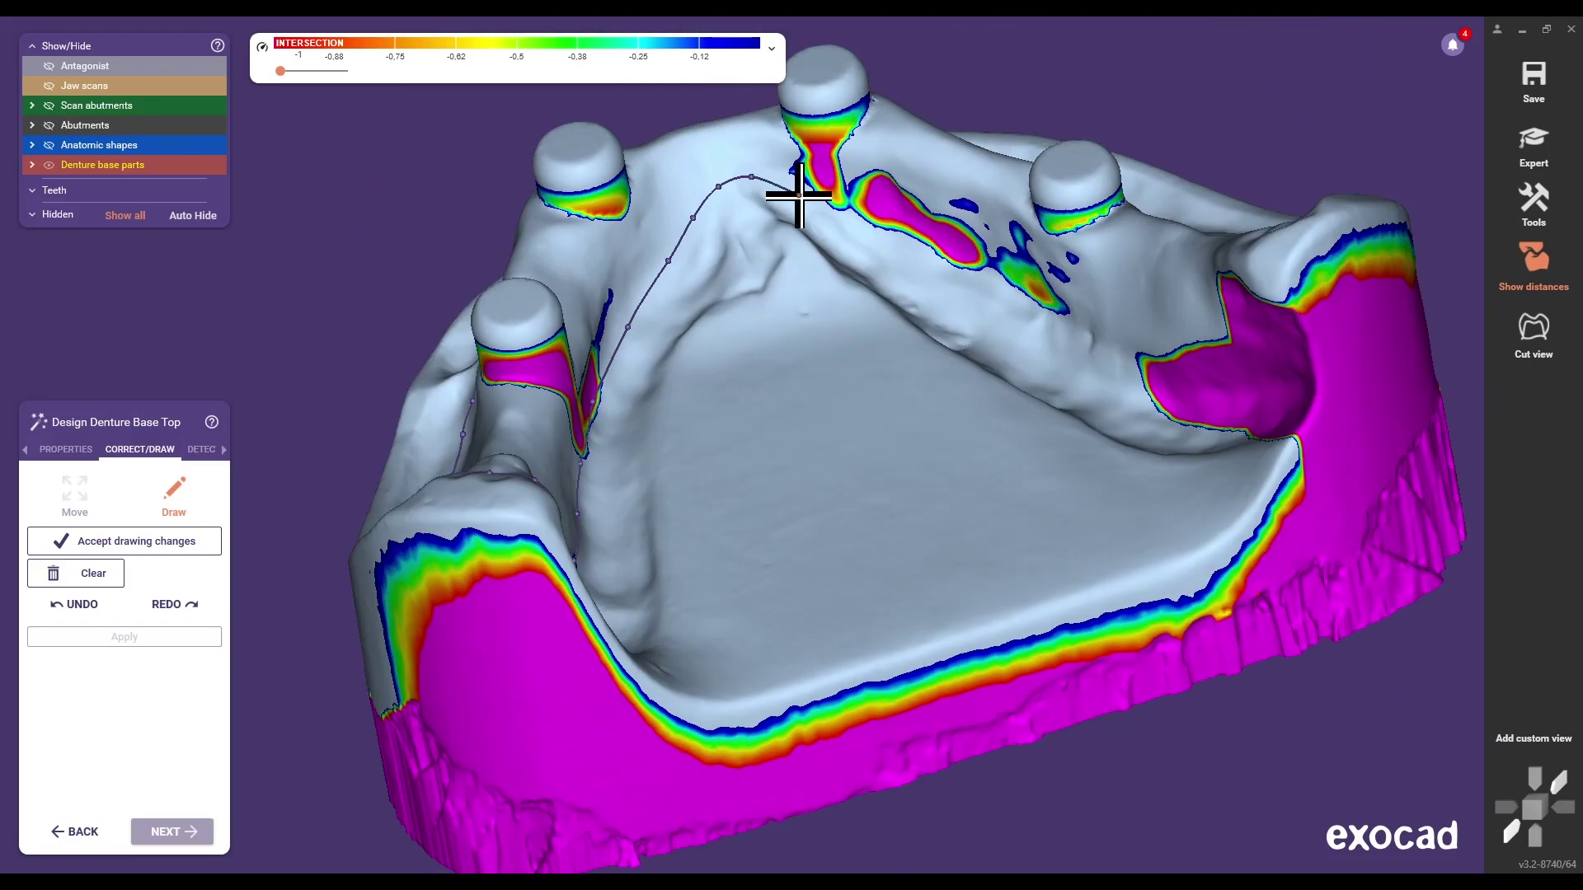
{"action": "right_click_drag", "start_coordinate": [1277, 341], "coordinate": [1399, 333]}
{"action": "left_click", "coordinate": [1380, 313]}
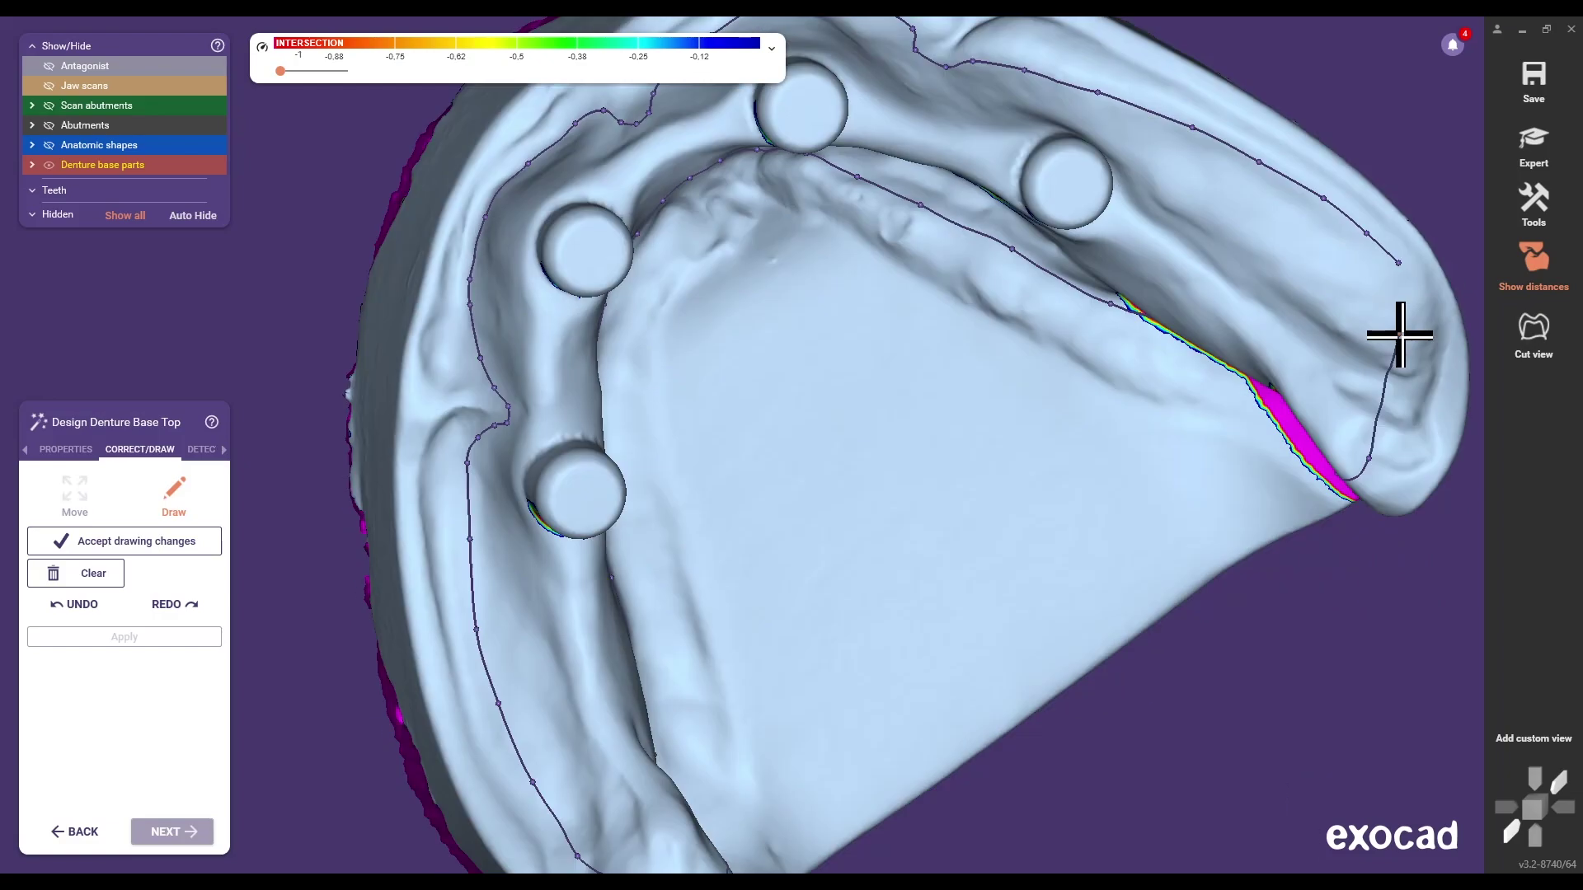
{"action": "left_click", "coordinate": [1399, 334]}
{"action": "left_click", "coordinate": [1401, 263]}
{"action": "left_click", "coordinate": [124, 636]}
Show the antagonist above the generated denture base and continue to the connectors.
{"action": "right_click_drag", "start_coordinate": [979, 679], "coordinate": [838, 719]}
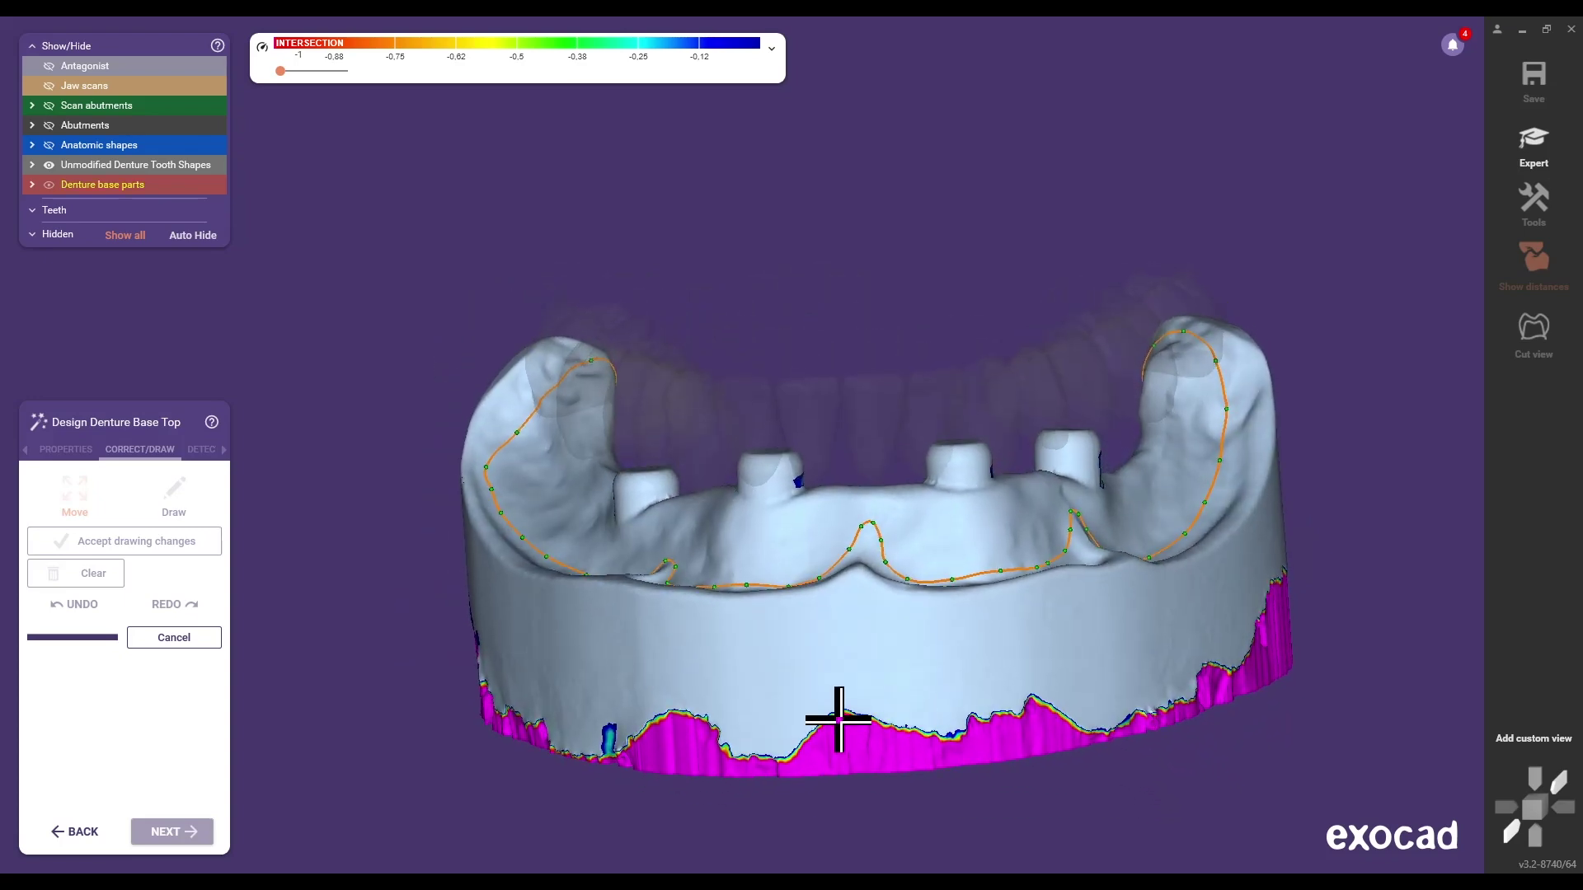
{"action": "left_click", "coordinate": [49, 66]}
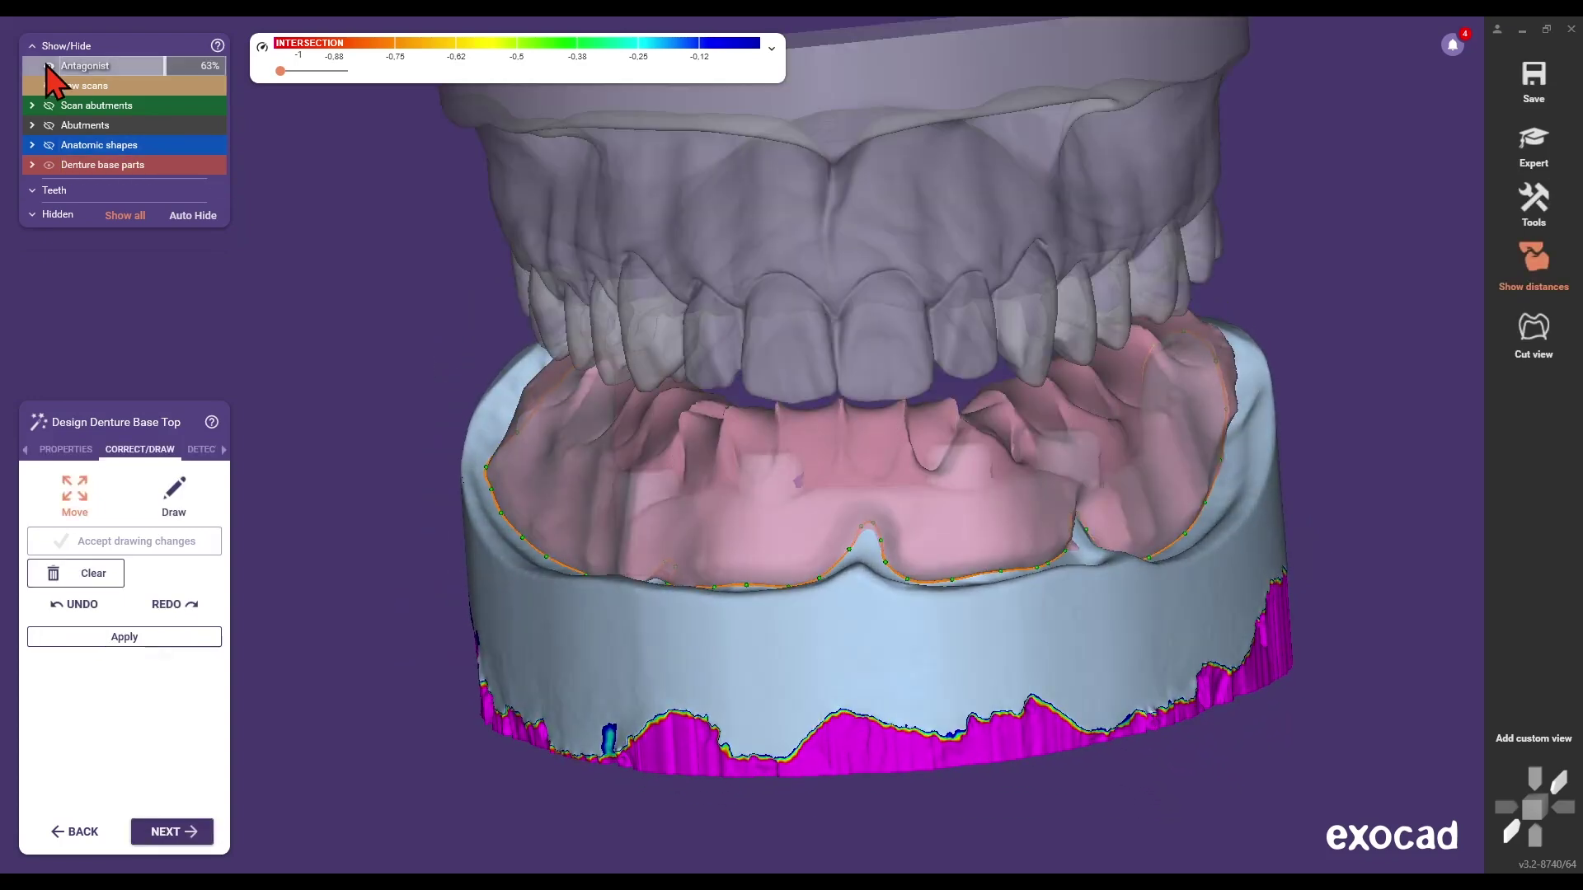
{"action": "left_click", "coordinate": [173, 832]}
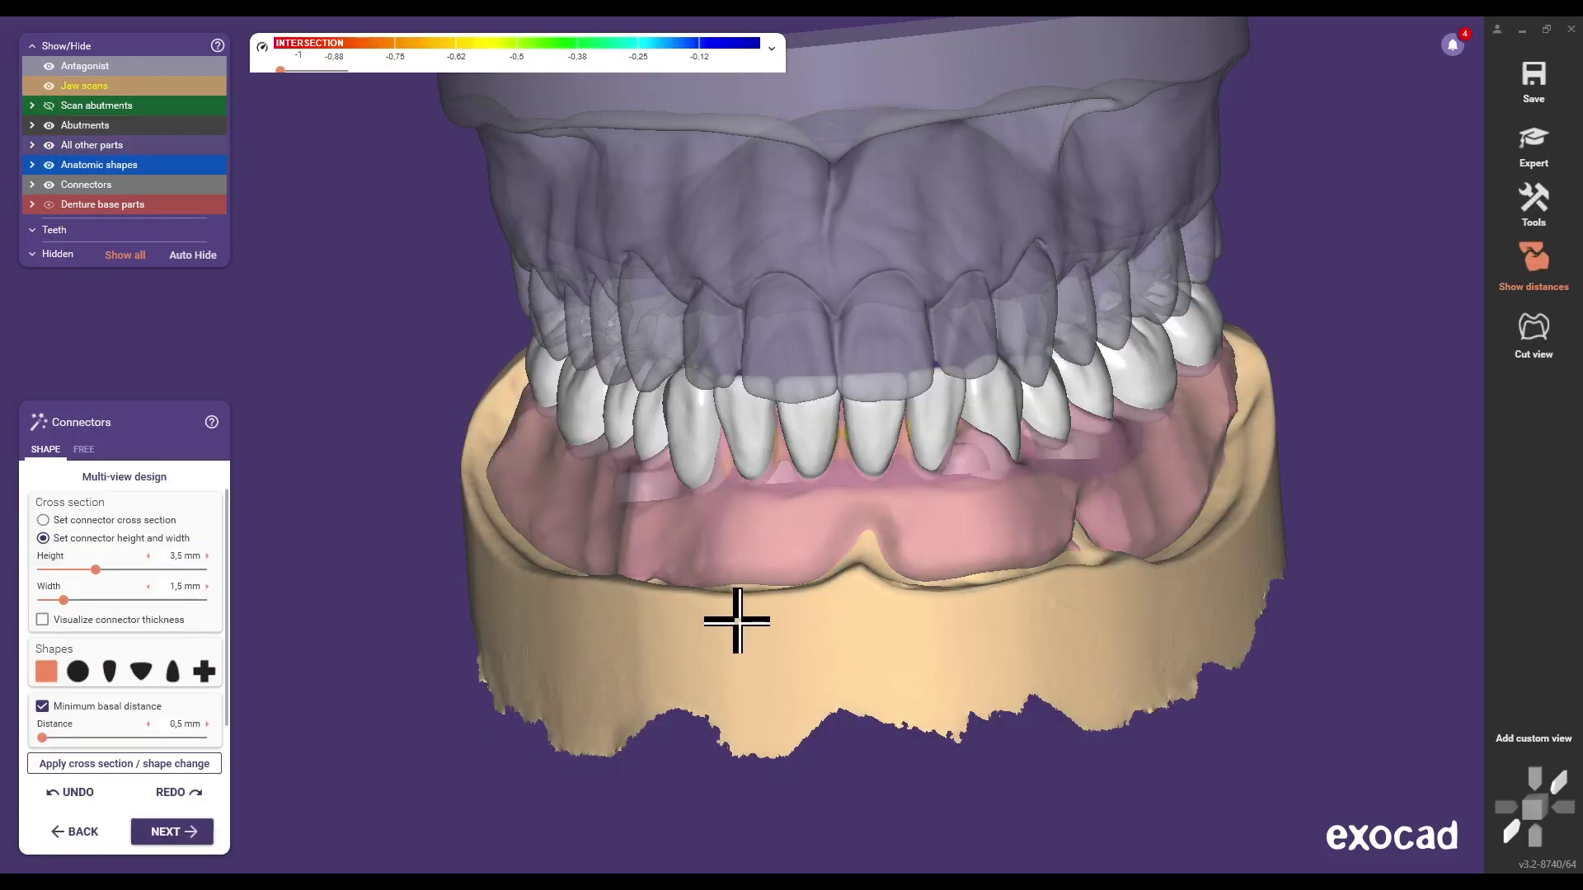
Make the denture base parts fully opaque, check the connectors in free mode and continue to free-forming the base.
{"action": "right_click_drag", "start_coordinate": [1428, 593], "coordinate": [1195, 569]}
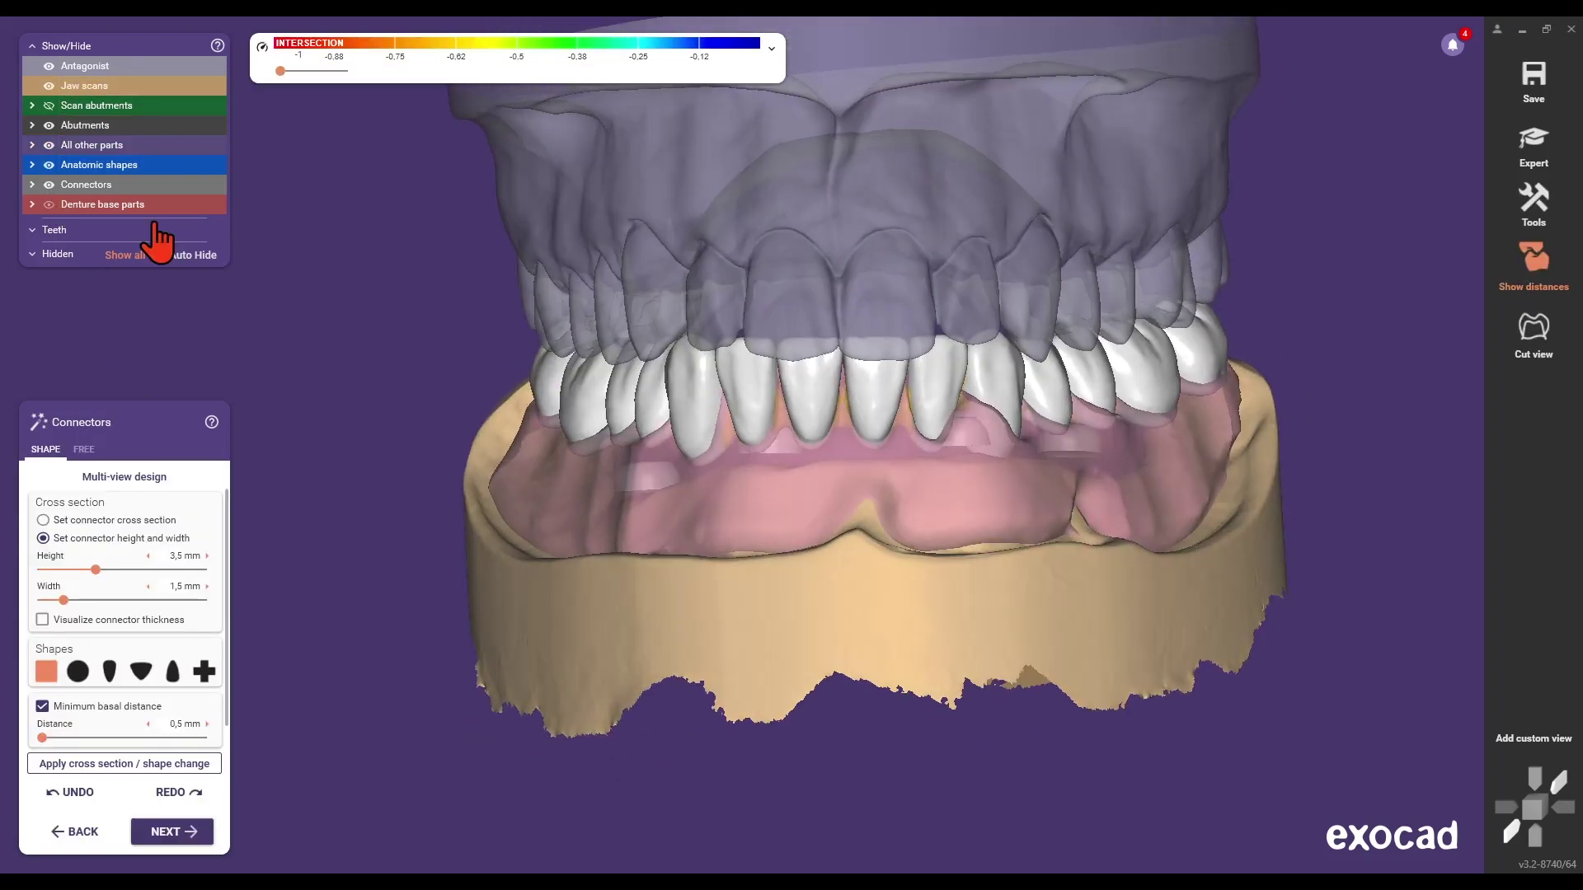
{"action": "left_click_drag", "start_coordinate": [144, 204], "coordinate": [241, 204]}
{"action": "right_click_drag", "start_coordinate": [833, 532], "coordinate": [763, 537]}
{"action": "left_click", "coordinate": [83, 449]}
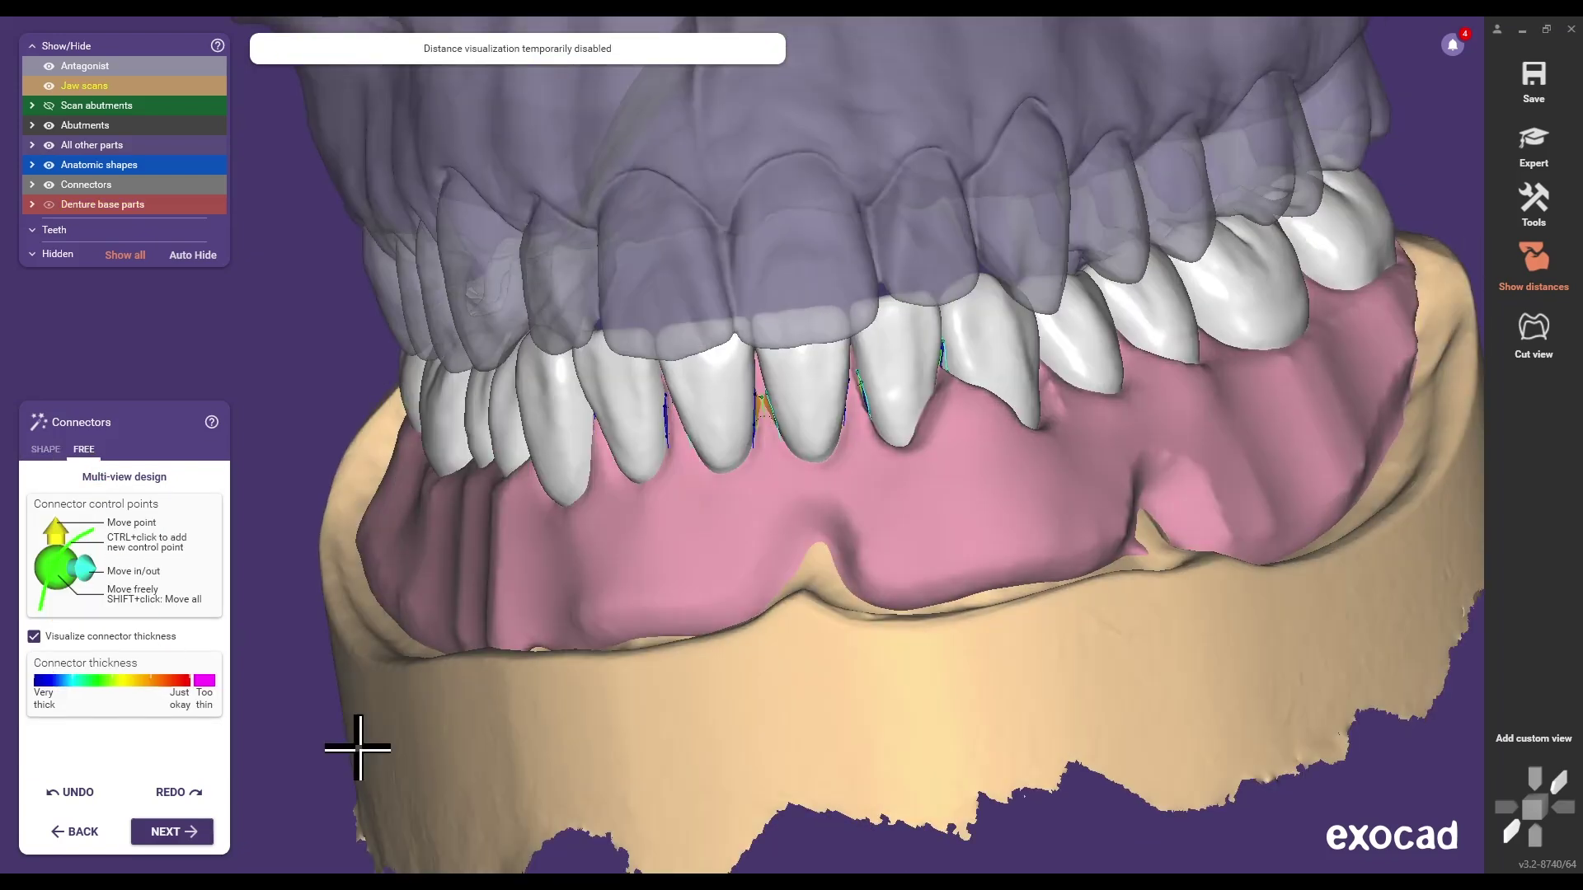
{"action": "left_click", "coordinate": [172, 832]}
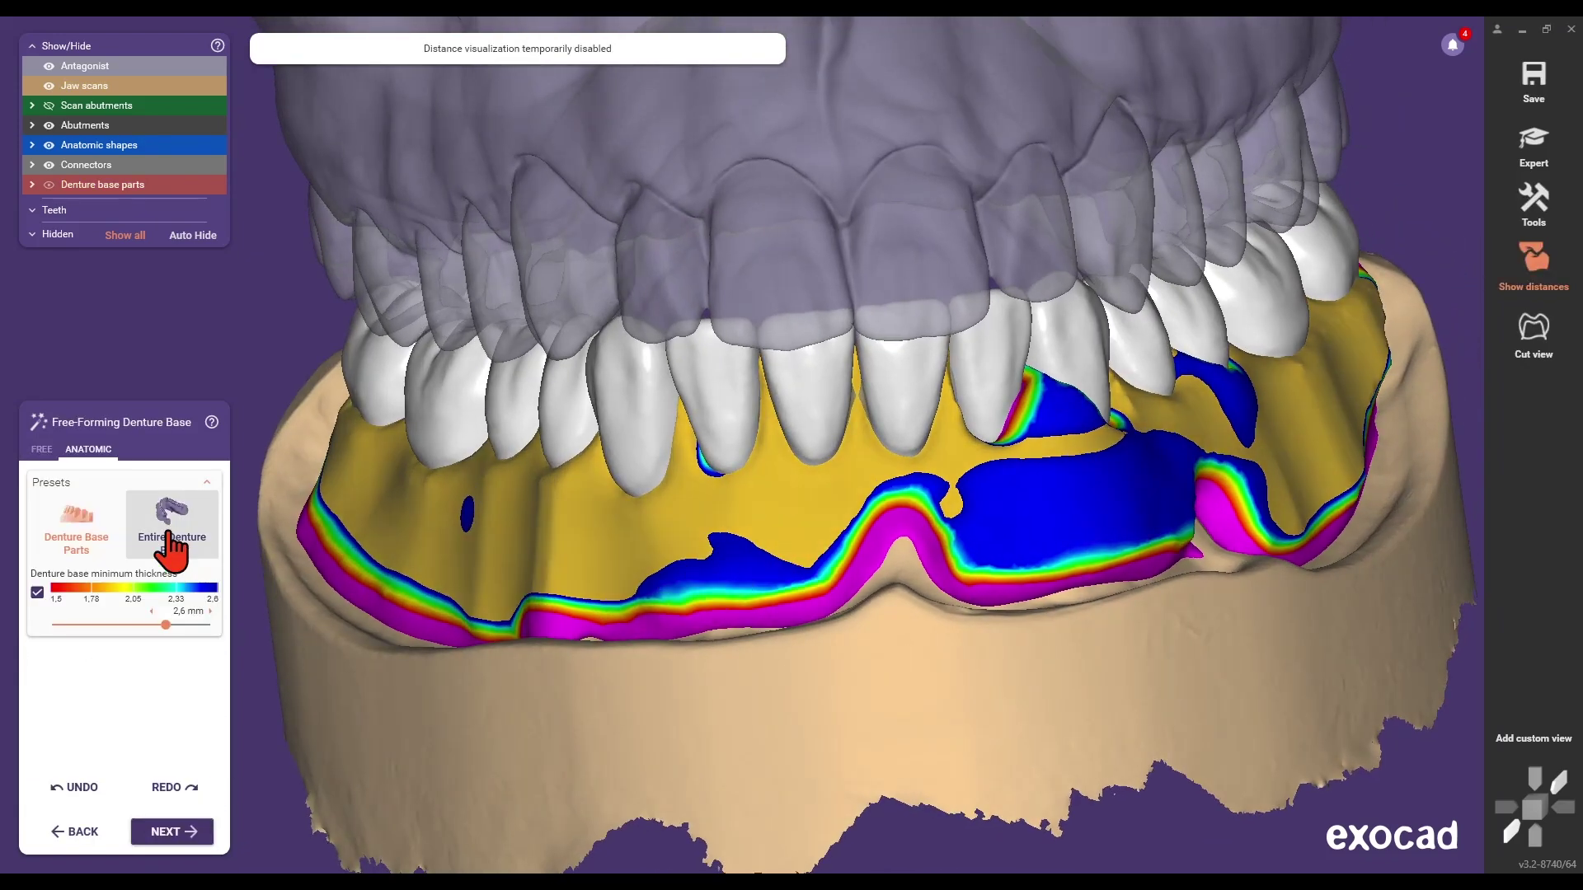
Try the anatomic preset for the entire denture base near the right canine, and return to the Denture Base Parts preset.
{"action": "left_click", "coordinate": [171, 534]}
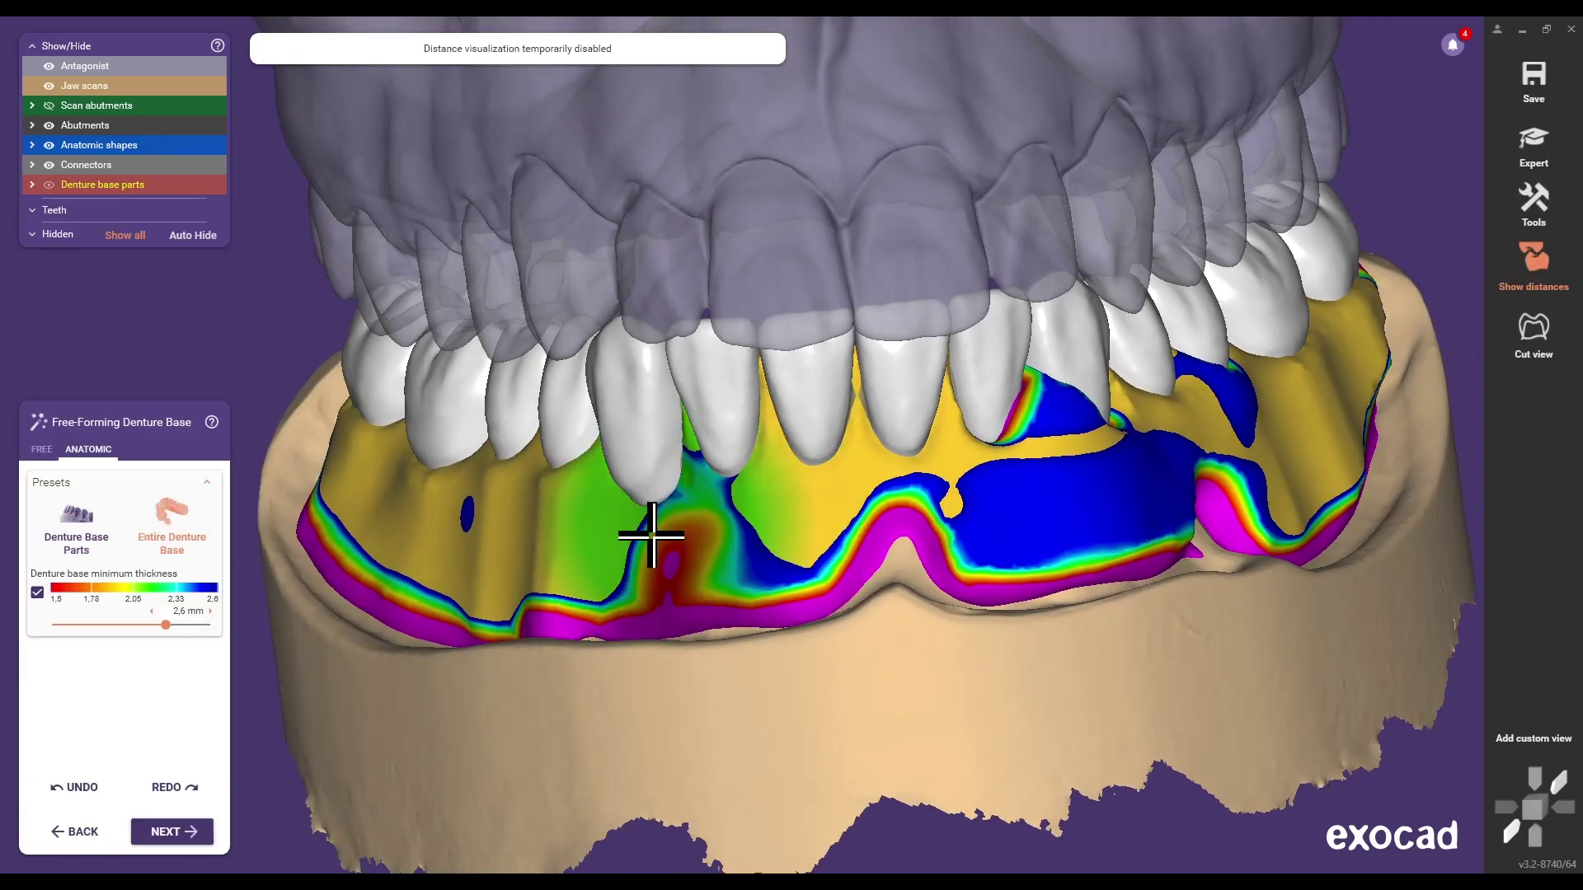
{"action": "left_click", "coordinate": [84, 538]}
{"action": "left_click_drag", "start_coordinate": [608, 530], "coordinate": [591, 518]}
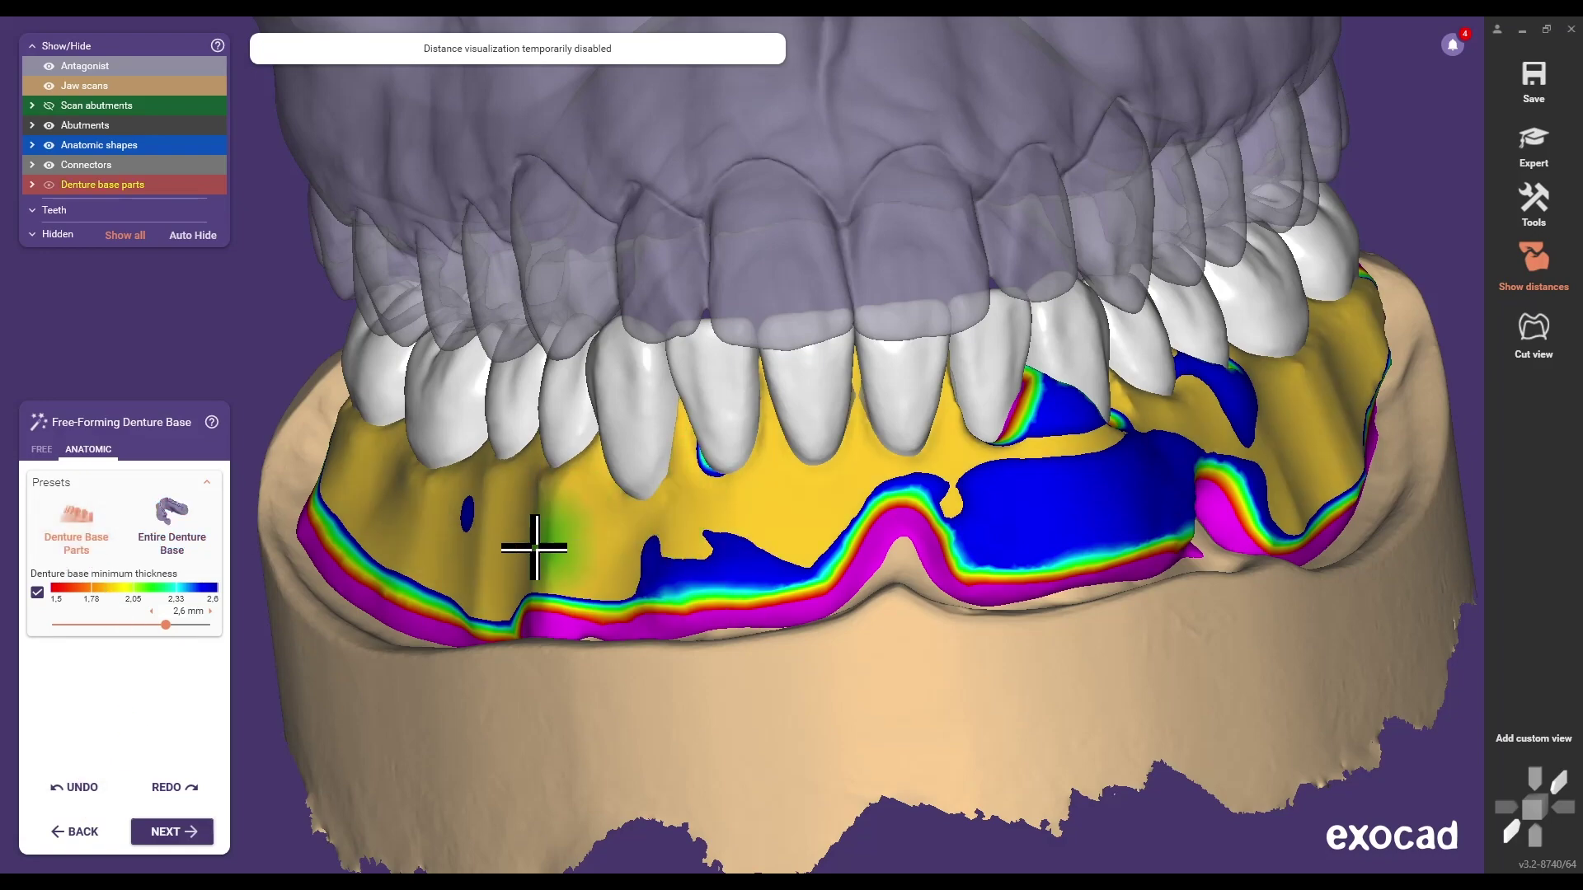
Go over the denture base from the labial and lingual sides in free Smooth/Flatten mode and continue to adapting it to the teeth.
{"action": "left_click", "coordinate": [45, 450]}
{"action": "right_click_drag", "start_coordinate": [615, 537], "coordinate": [357, 438]}
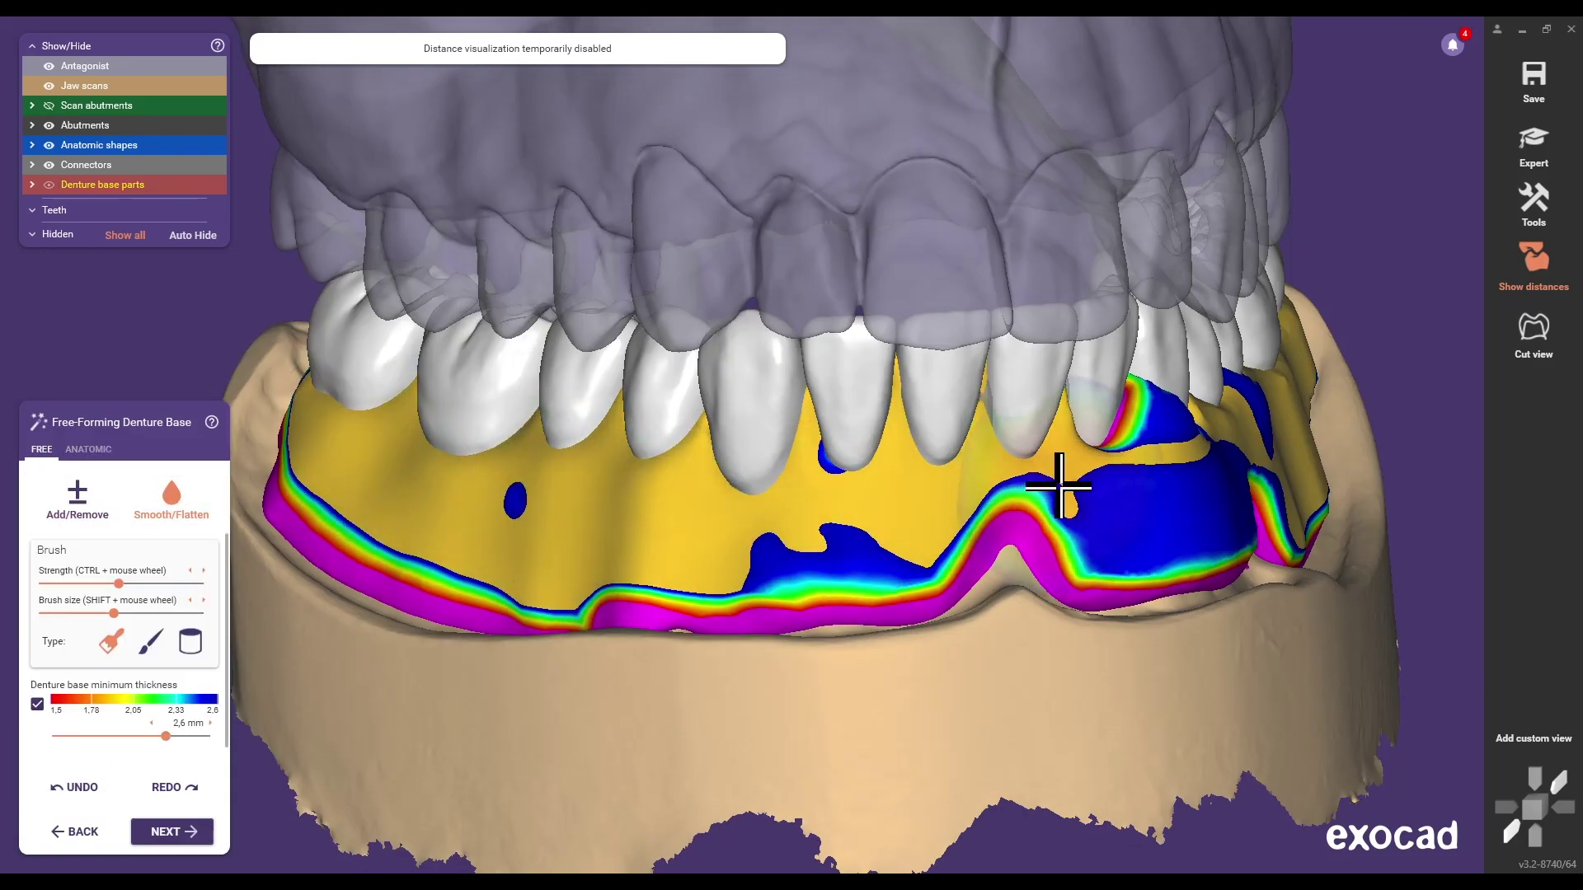
{"action": "right_click_drag", "start_coordinate": [1058, 486], "coordinate": [1099, 354]}
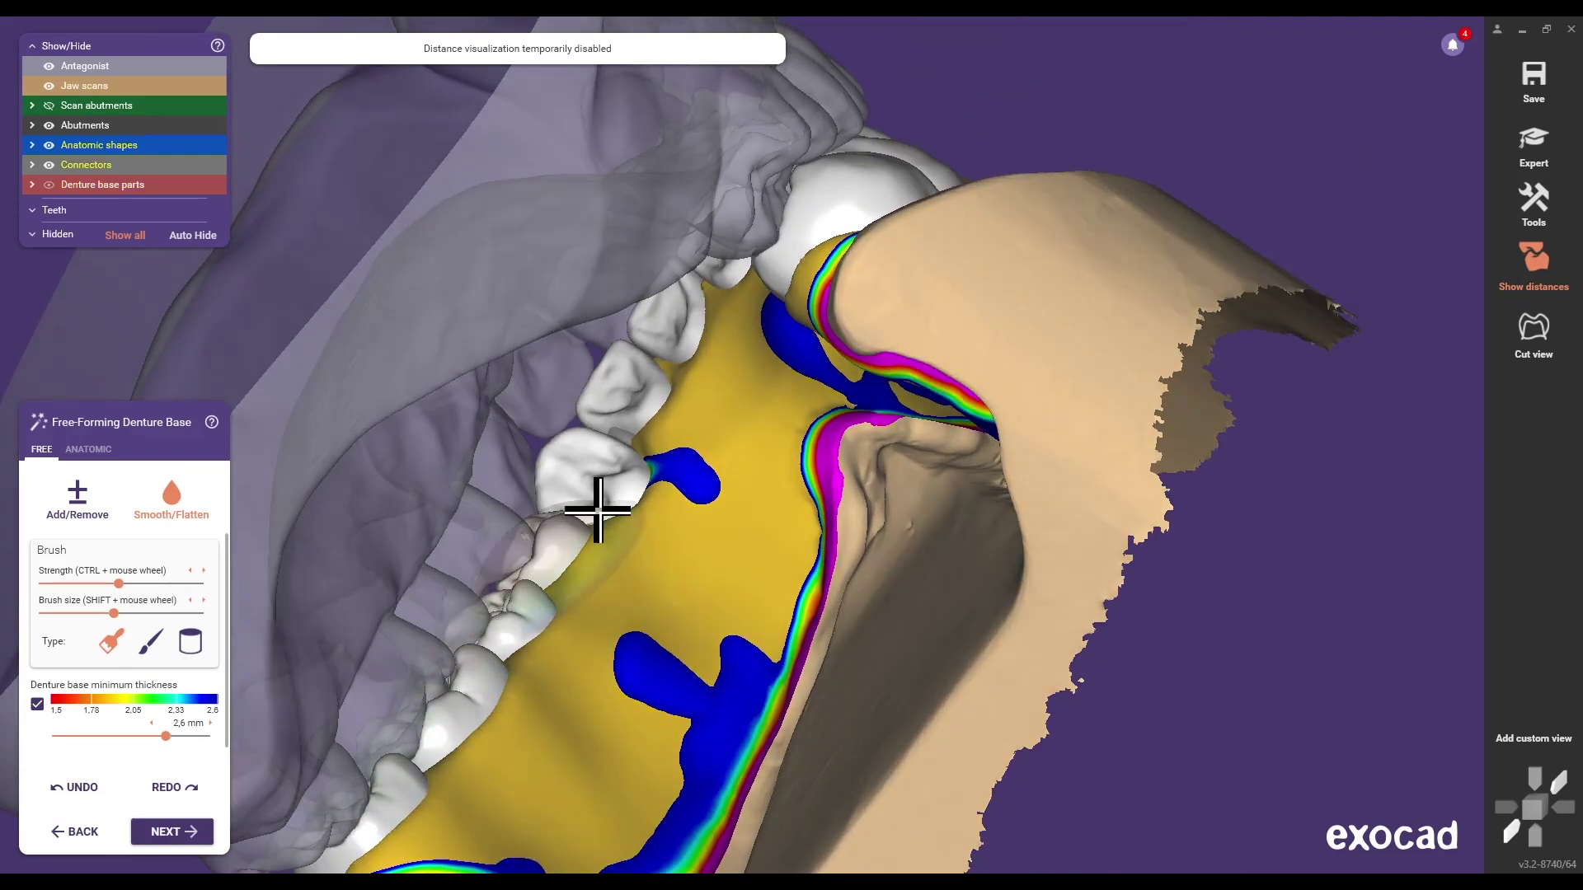
{"action": "right_click_drag", "start_coordinate": [598, 510], "coordinate": [833, 555]}
{"action": "left_click", "coordinate": [172, 832]}
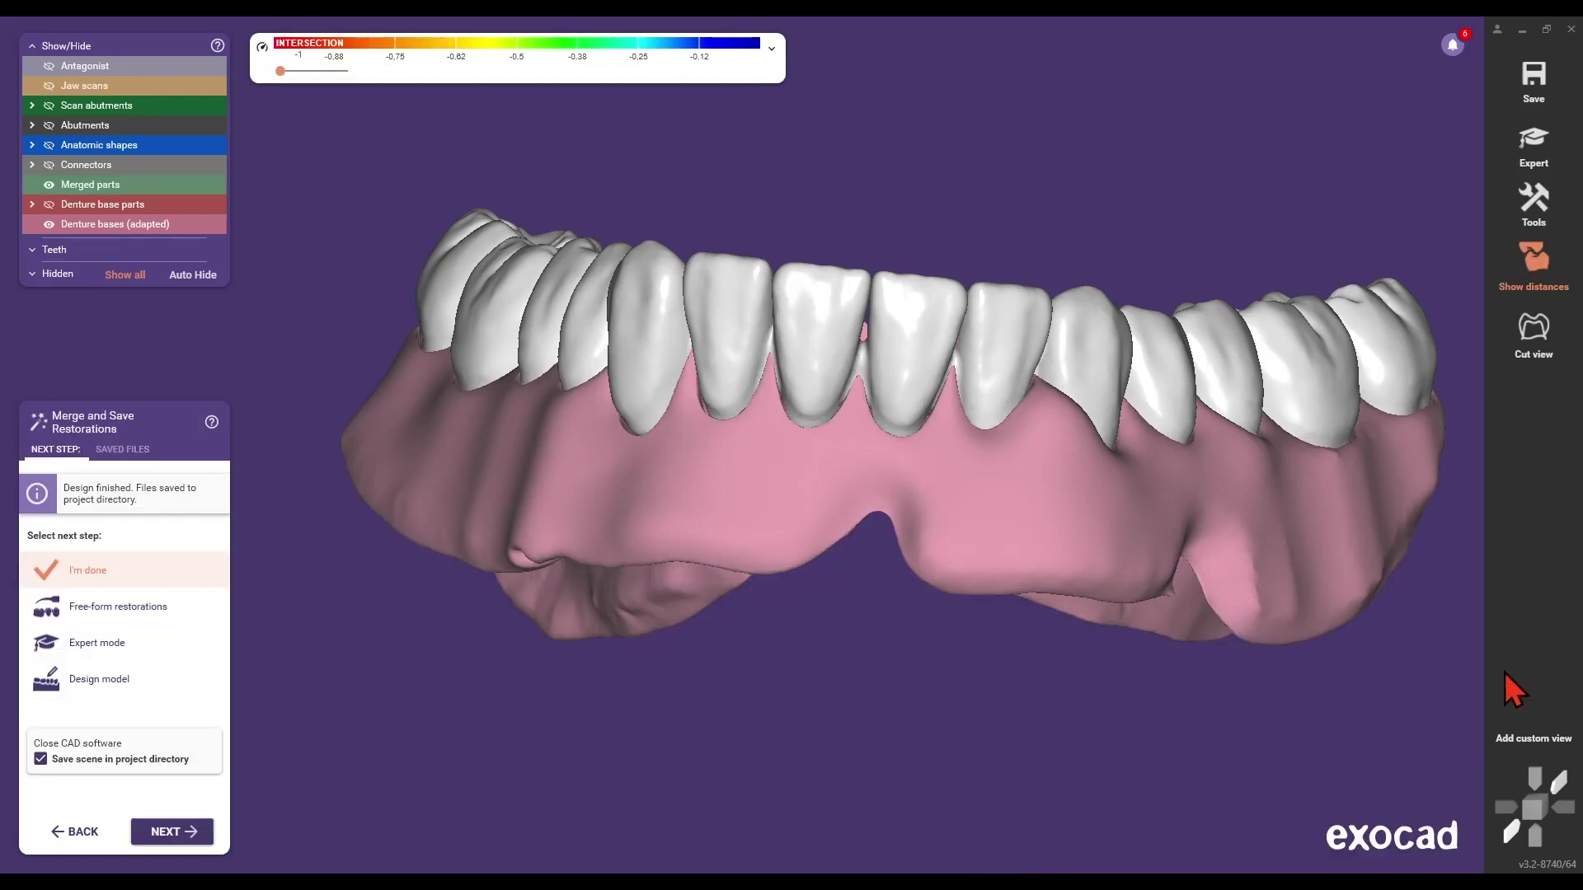
Show the antagonist at 100% opacity over the finished denture and continue with Design model as the following stage.
{"action": "right_click_drag", "start_coordinate": [1148, 629], "coordinate": [1152, 624]}
{"action": "right_click_drag", "start_coordinate": [1019, 558], "coordinate": [1021, 562]}
{"action": "left_click", "coordinate": [48, 66]}
{"action": "scroll", "coordinate": [702, 427], "scroll_direction": "down", "scroll_amount": 3}
{"action": "left_click_drag", "start_coordinate": [138, 72], "coordinate": [228, 71]}
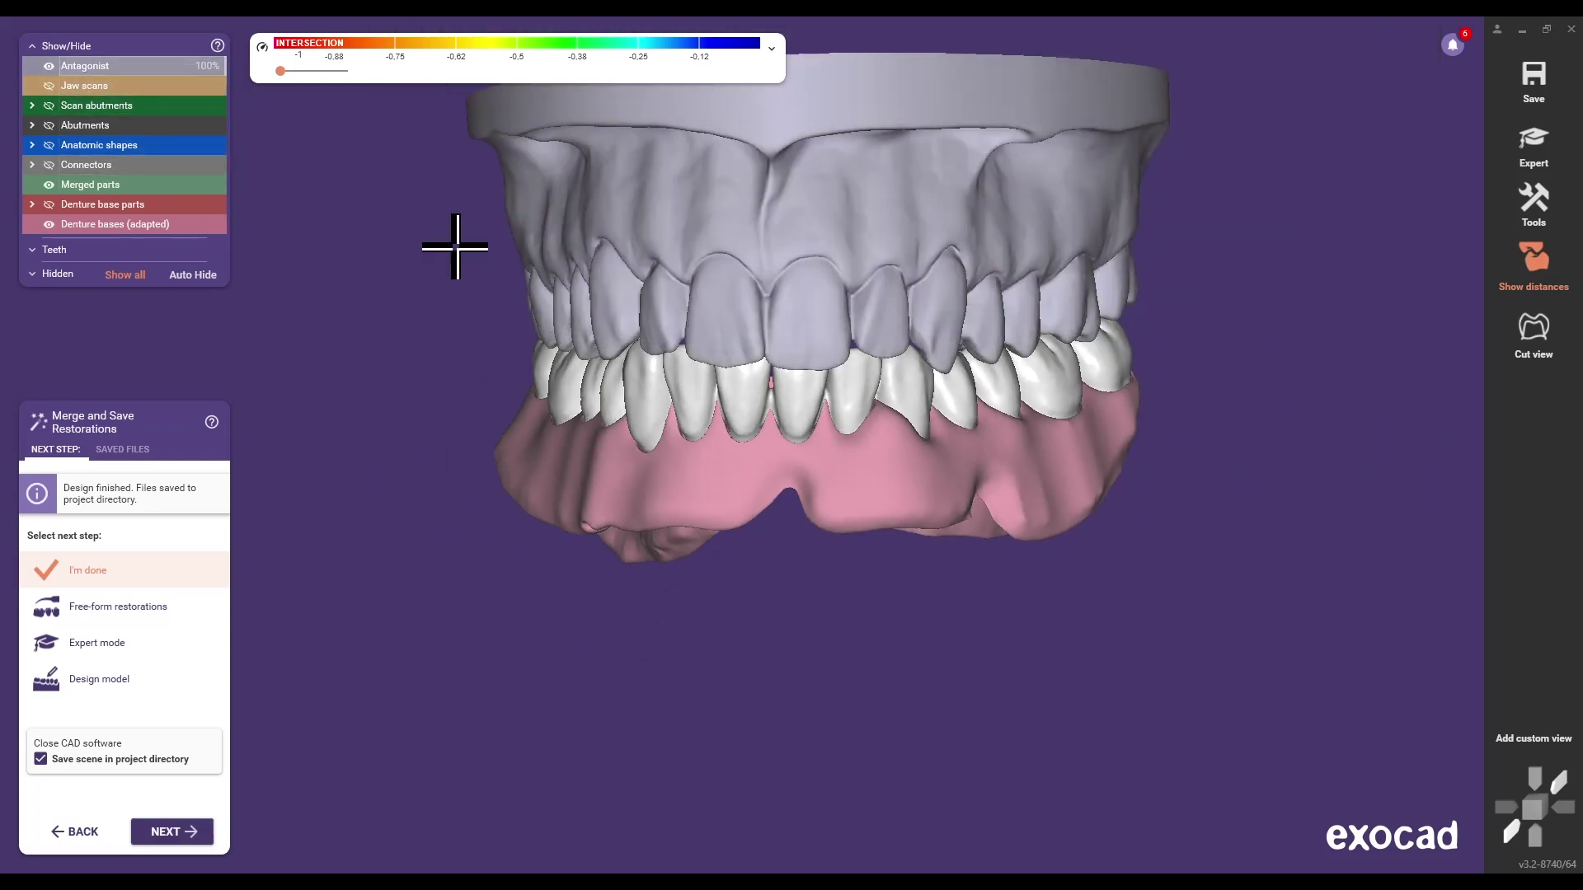
{"action": "right_click_drag", "start_coordinate": [561, 404], "coordinate": [615, 445]}
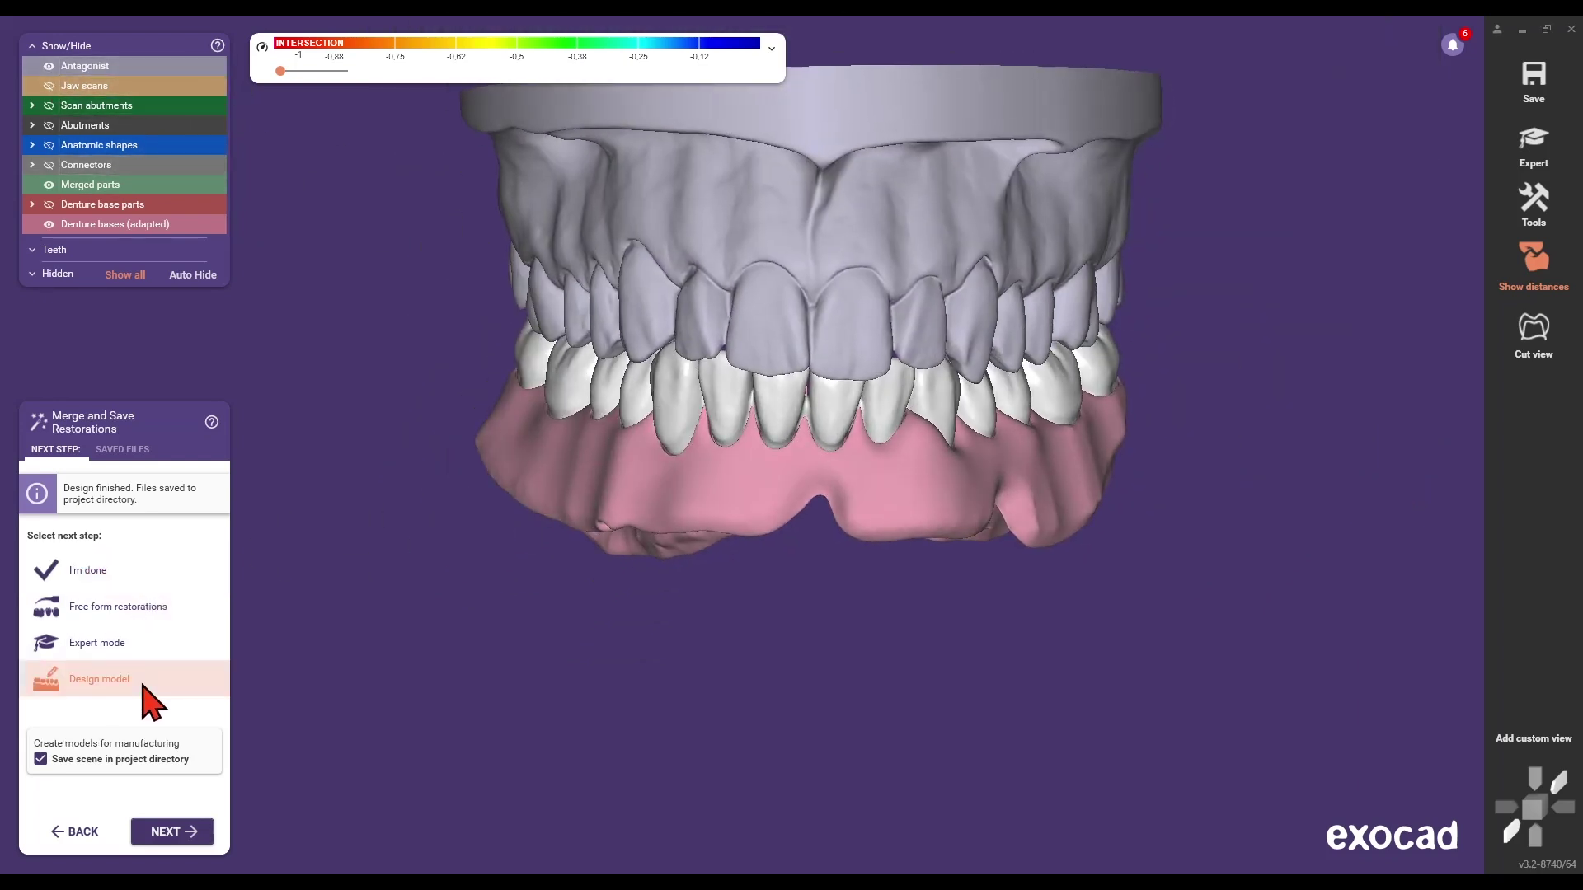
{"action": "left_click", "coordinate": [183, 829]}
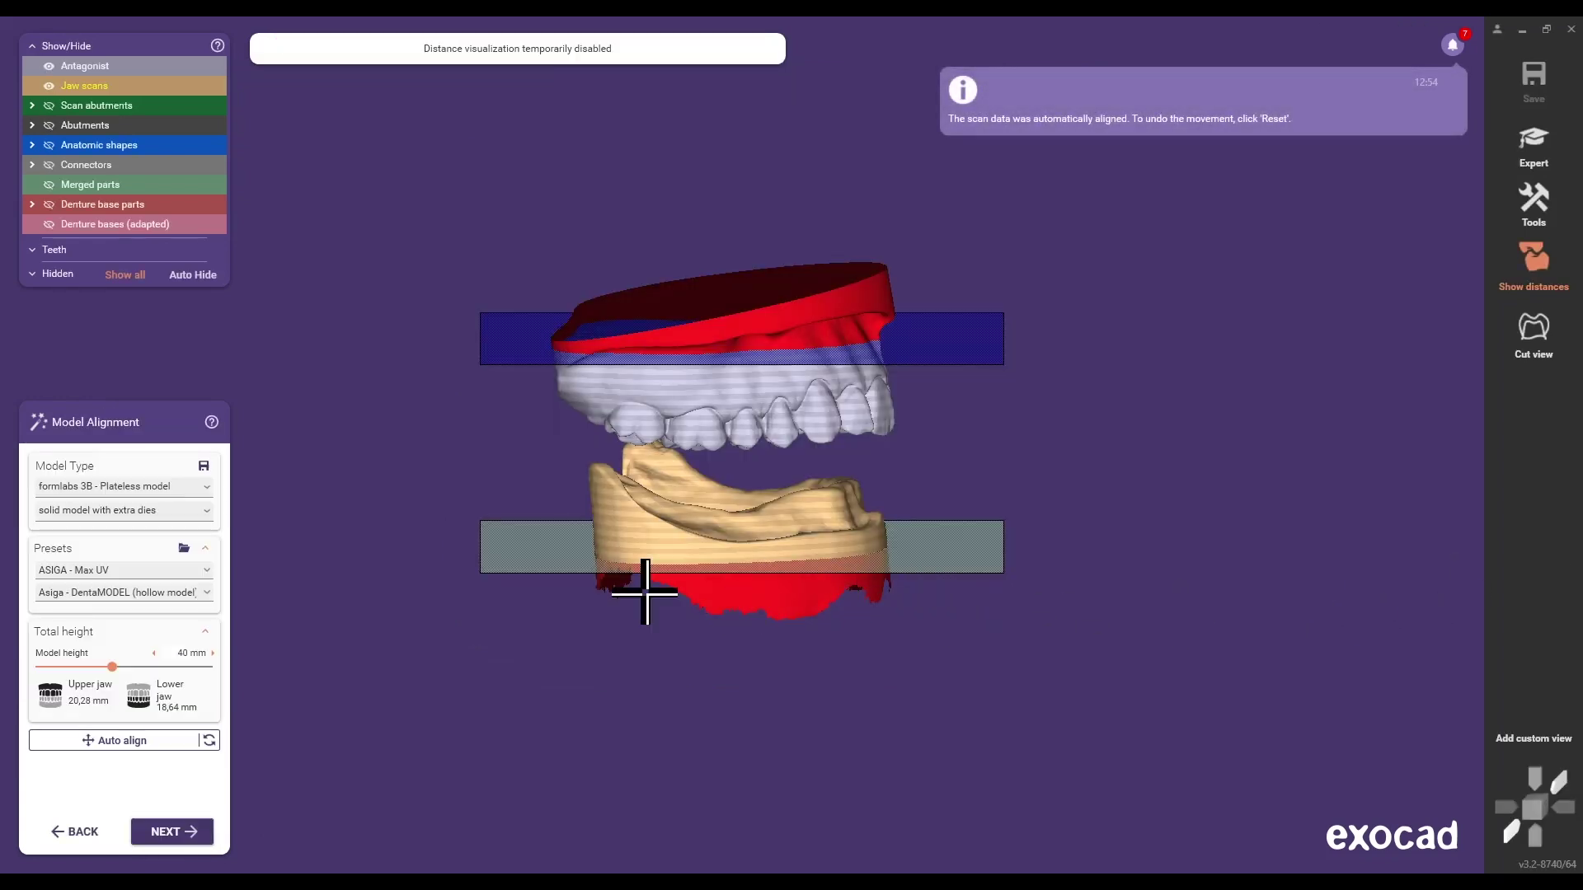
Set the total model height to 53.96 mm and check both jaws against the base planes.
{"action": "left_click_drag", "start_coordinate": [113, 666], "coordinate": [145, 667]}
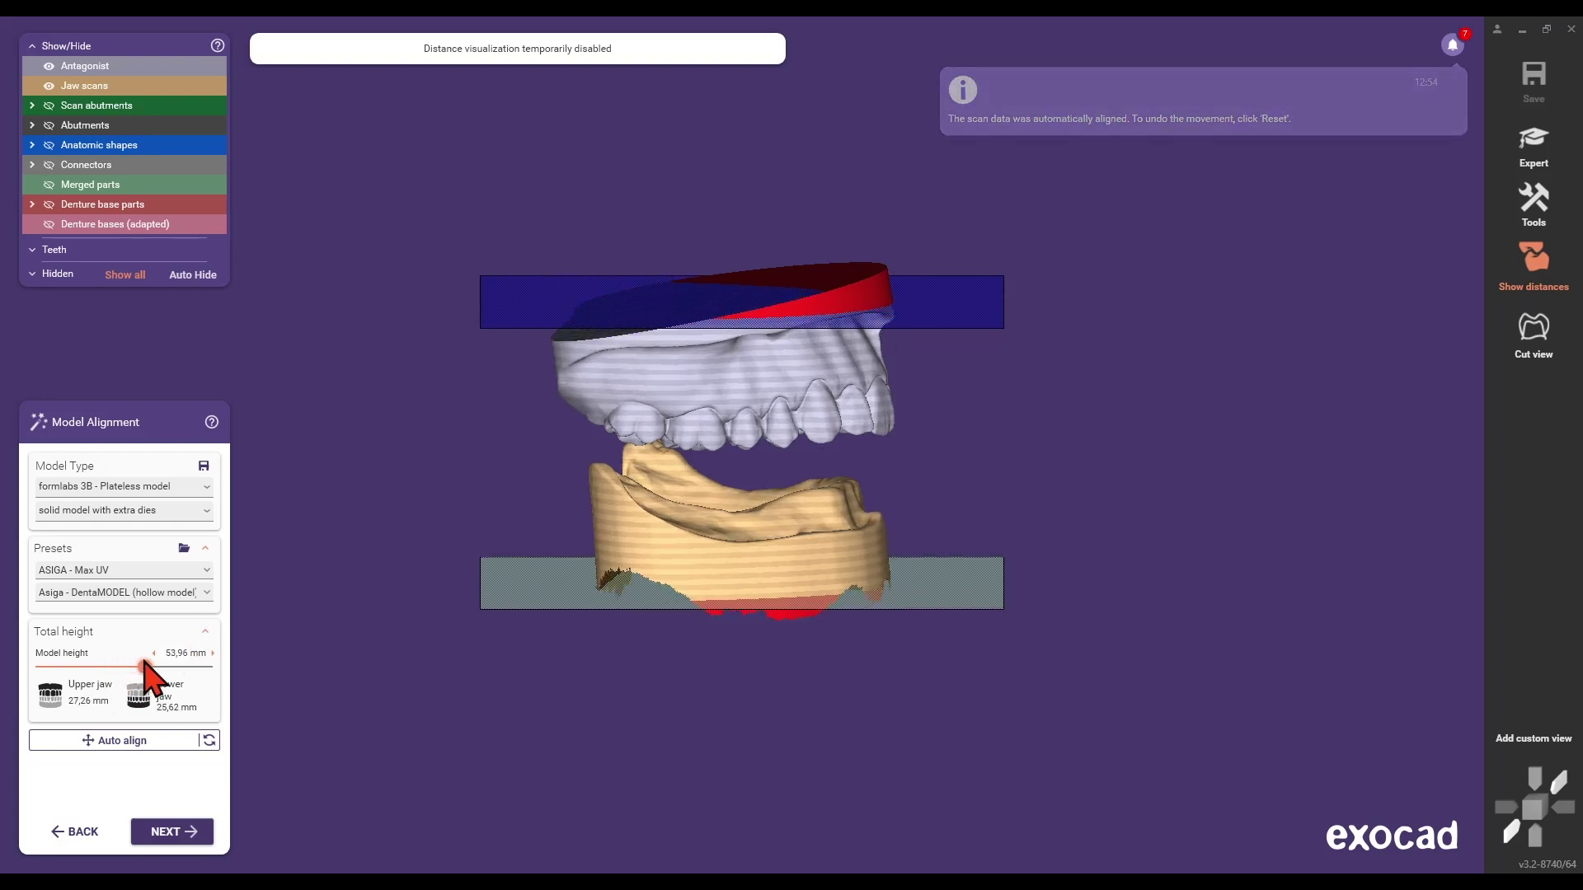
{"action": "mouse_move", "coordinate": [541, 678]}
{"action": "right_mouse_down"}
{"action": "mouse_move", "coordinate": [609, 673]}
{"action": "mouse_move", "coordinate": [567, 667]}
{"action": "right_mouse_up"}
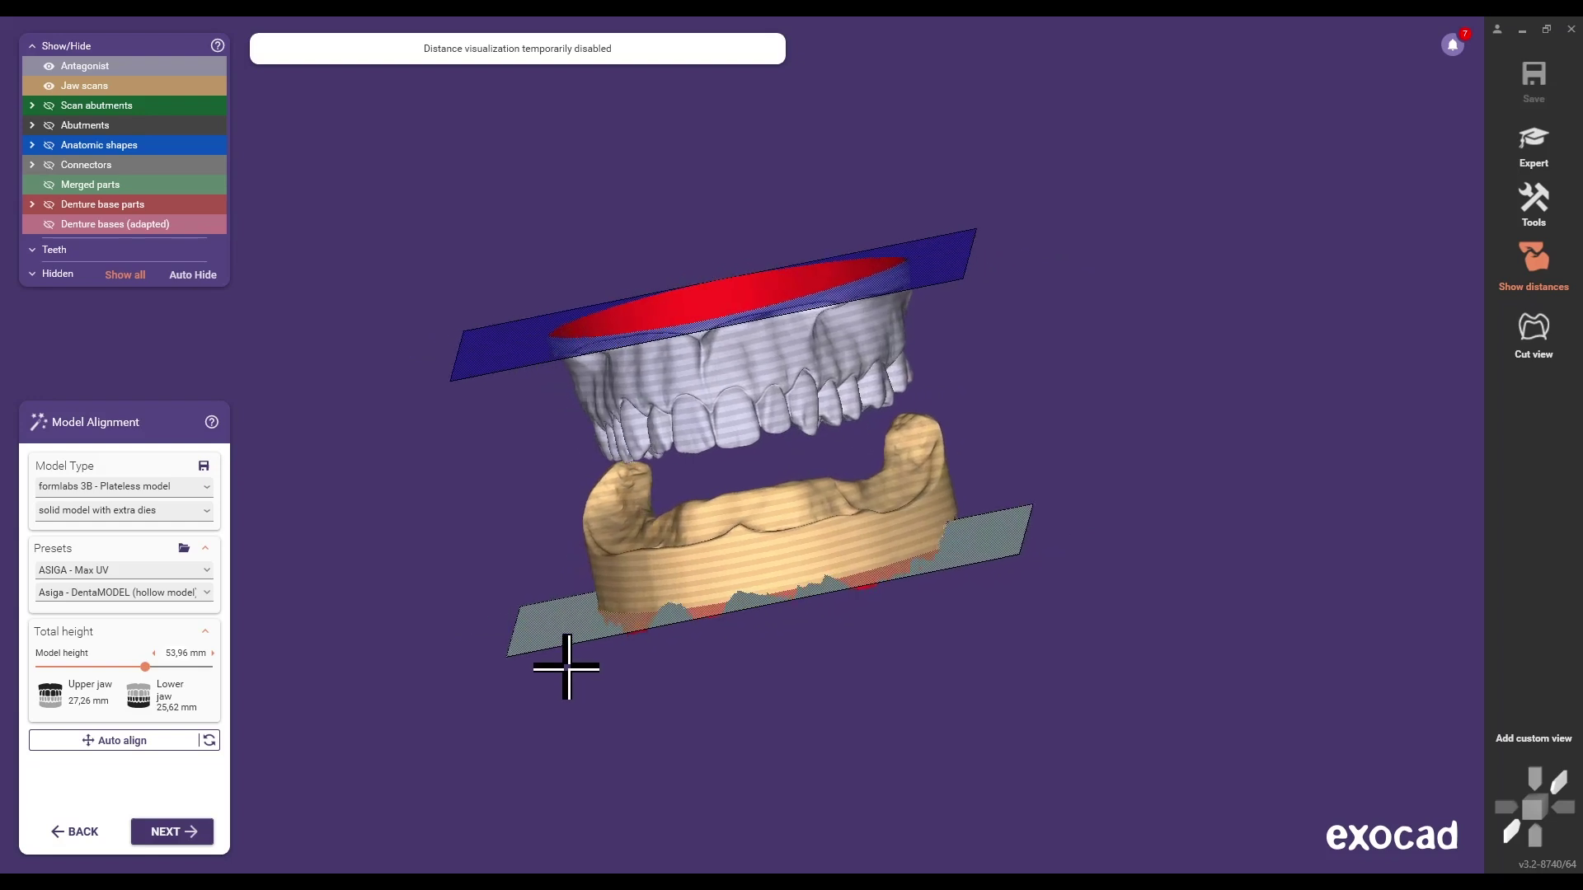
Change the model type to Plateless model with cutout dies.
{"action": "left_click", "coordinate": [204, 488]}
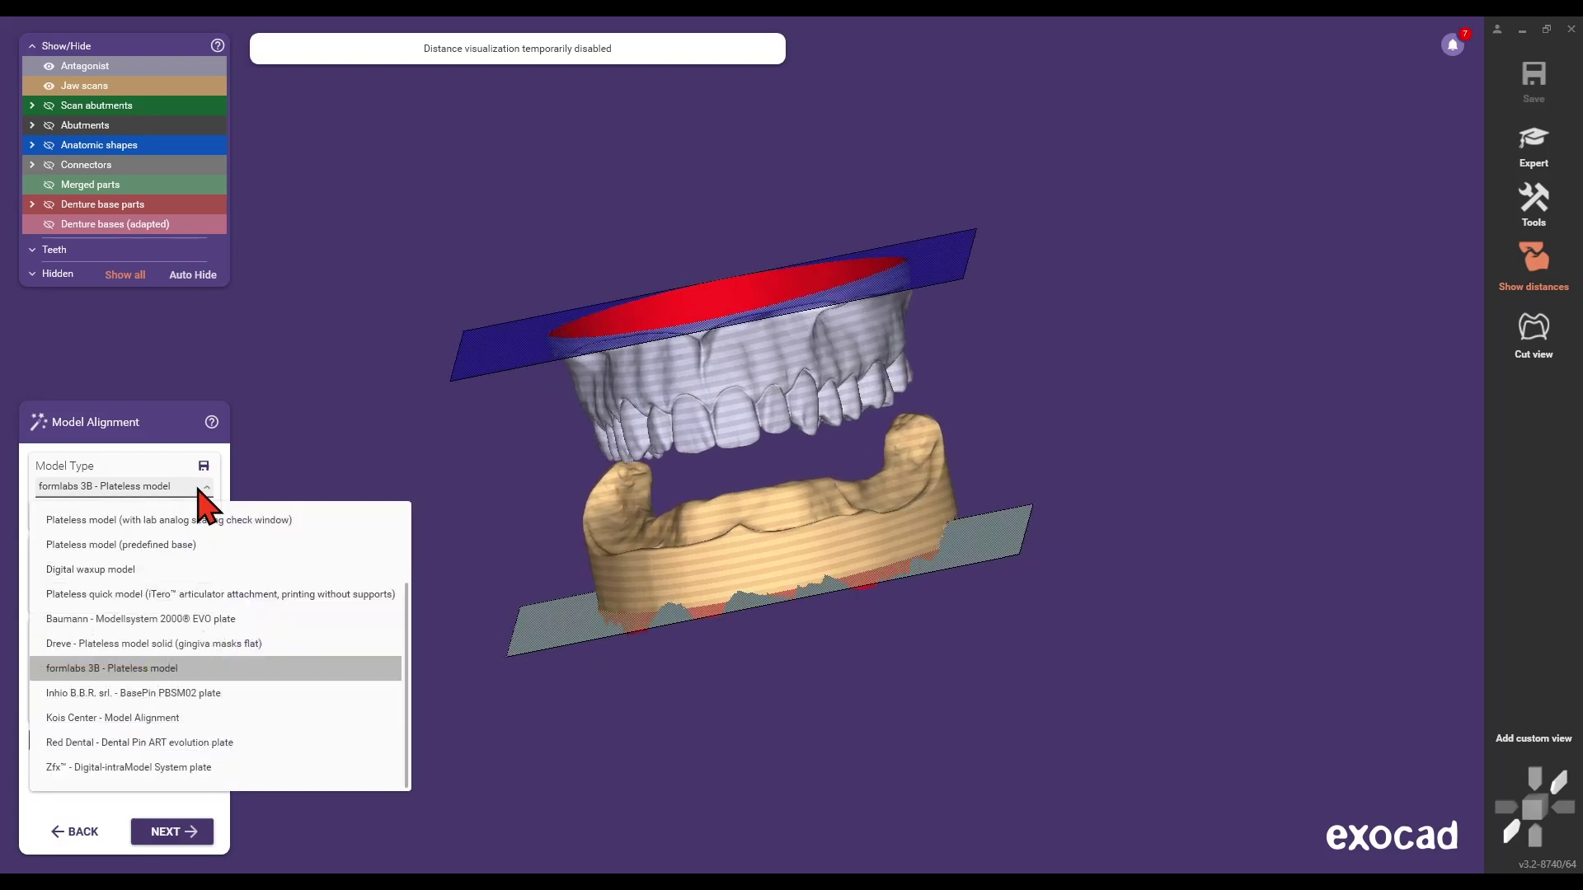
{"action": "scroll", "coordinate": [198, 532], "scroll_direction": "up", "scroll_amount": 2}
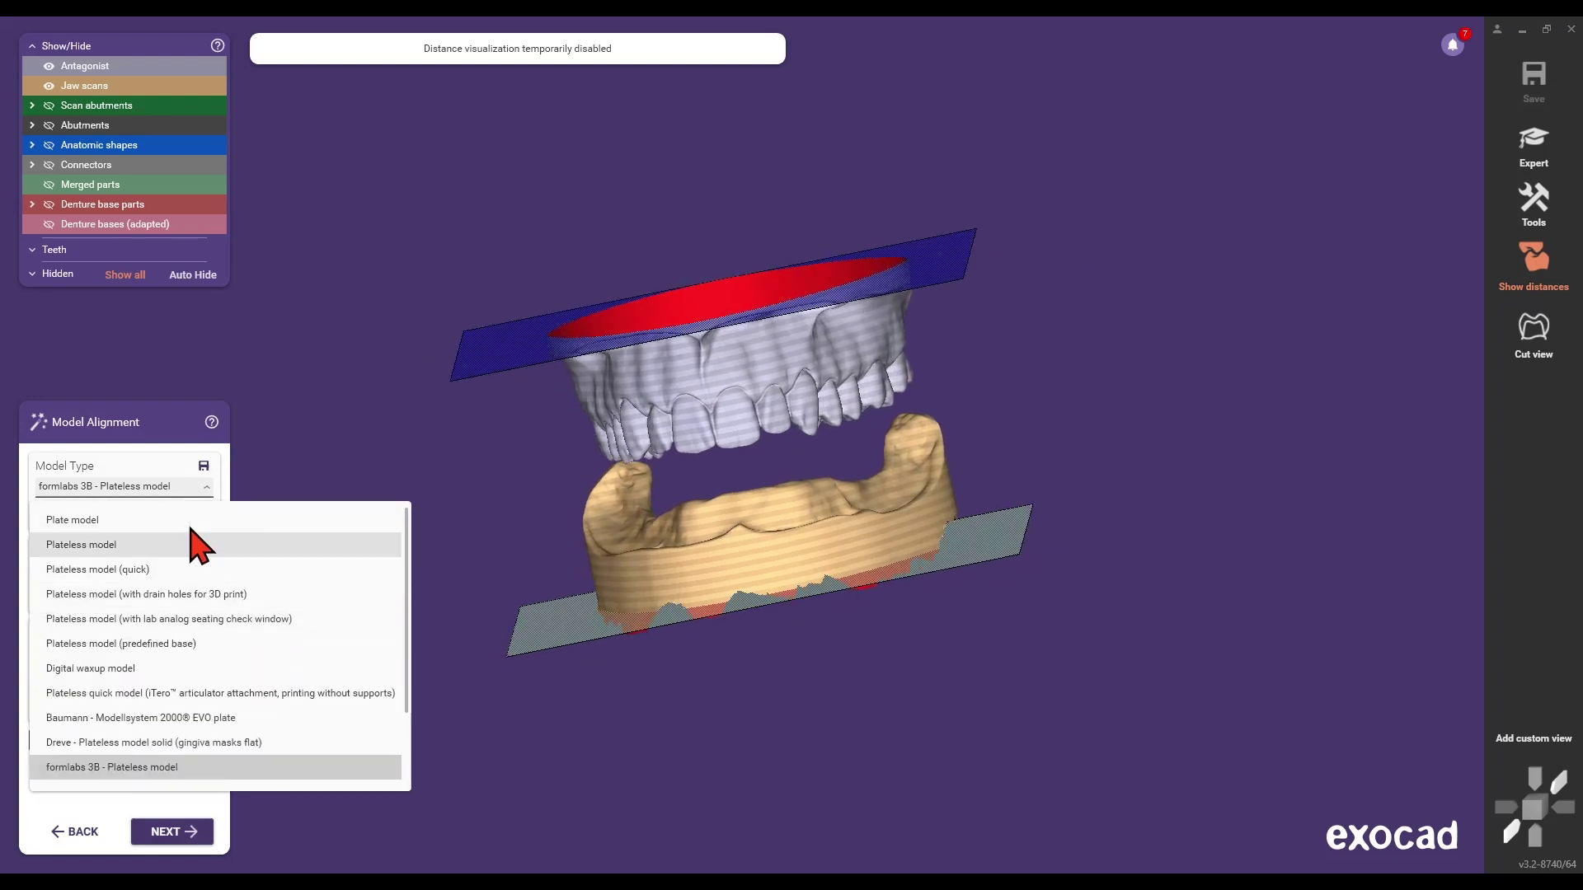
{"action": "left_click", "coordinate": [177, 546]}
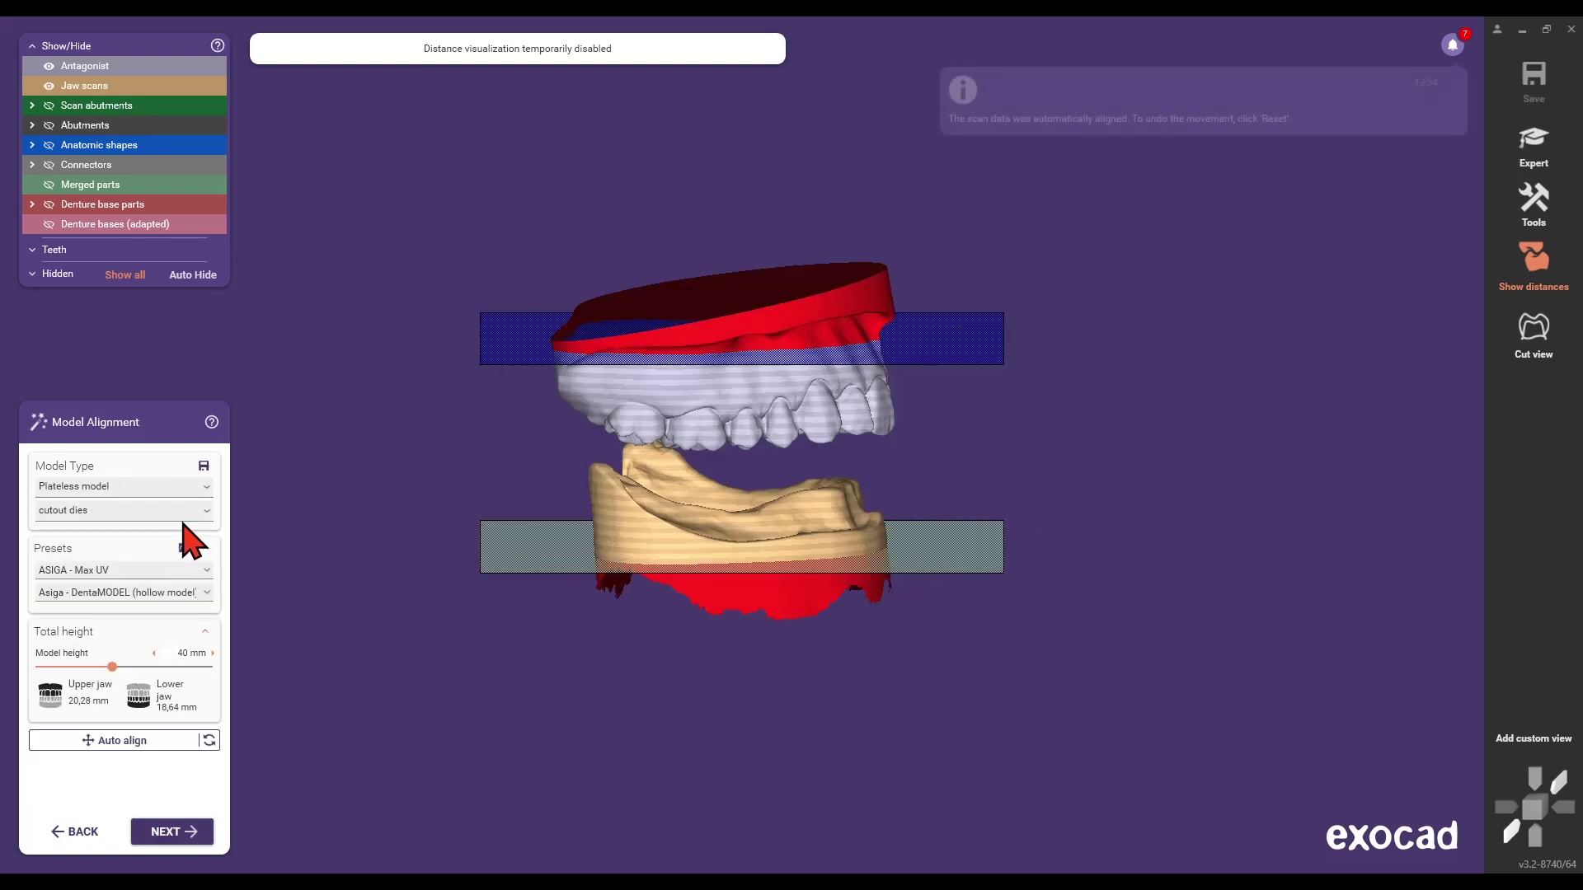
{"action": "left_click", "coordinate": [206, 512]}
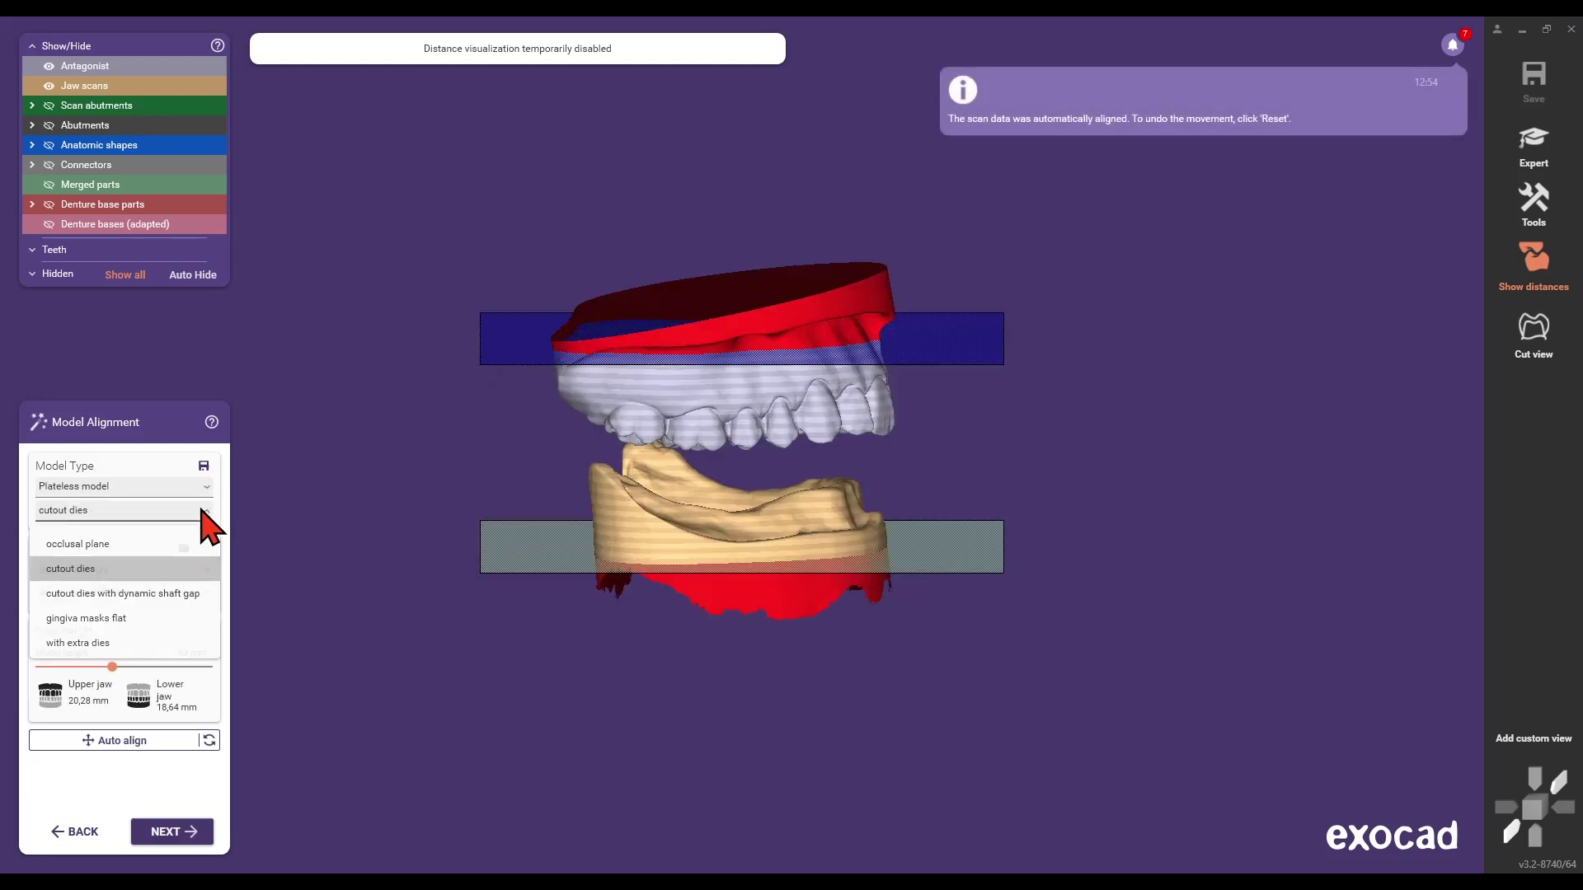
{"action": "left_click", "coordinate": [204, 572]}
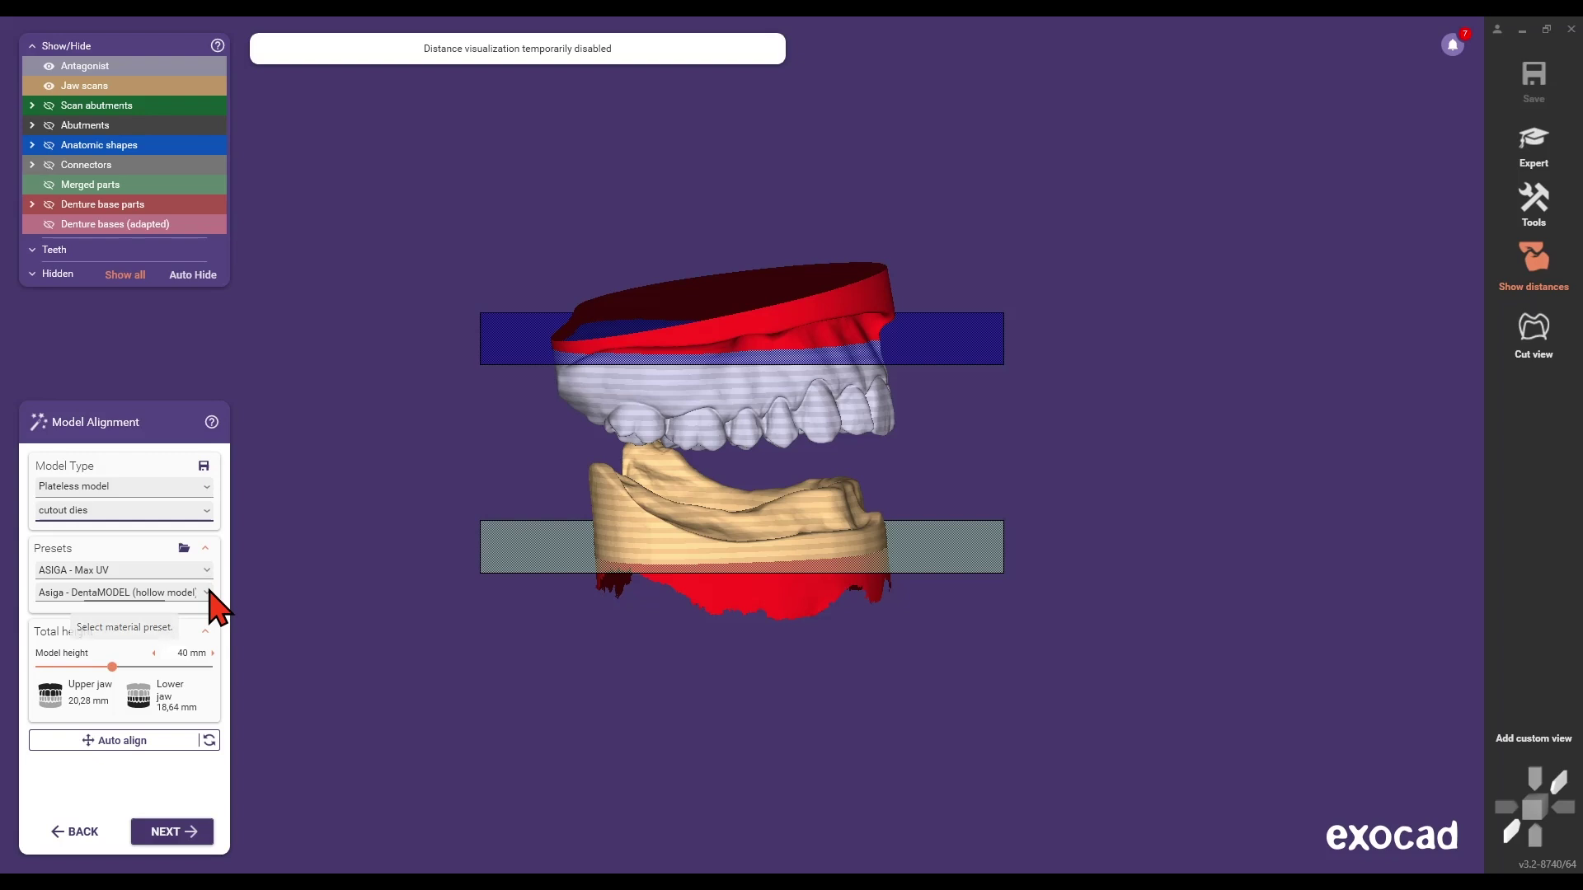
Choose the material preset Asiga - DentaMODEL (solid model), set the model height to 56.68 mm and continue to the tooth dies.
{"action": "left_click", "coordinate": [207, 593]}
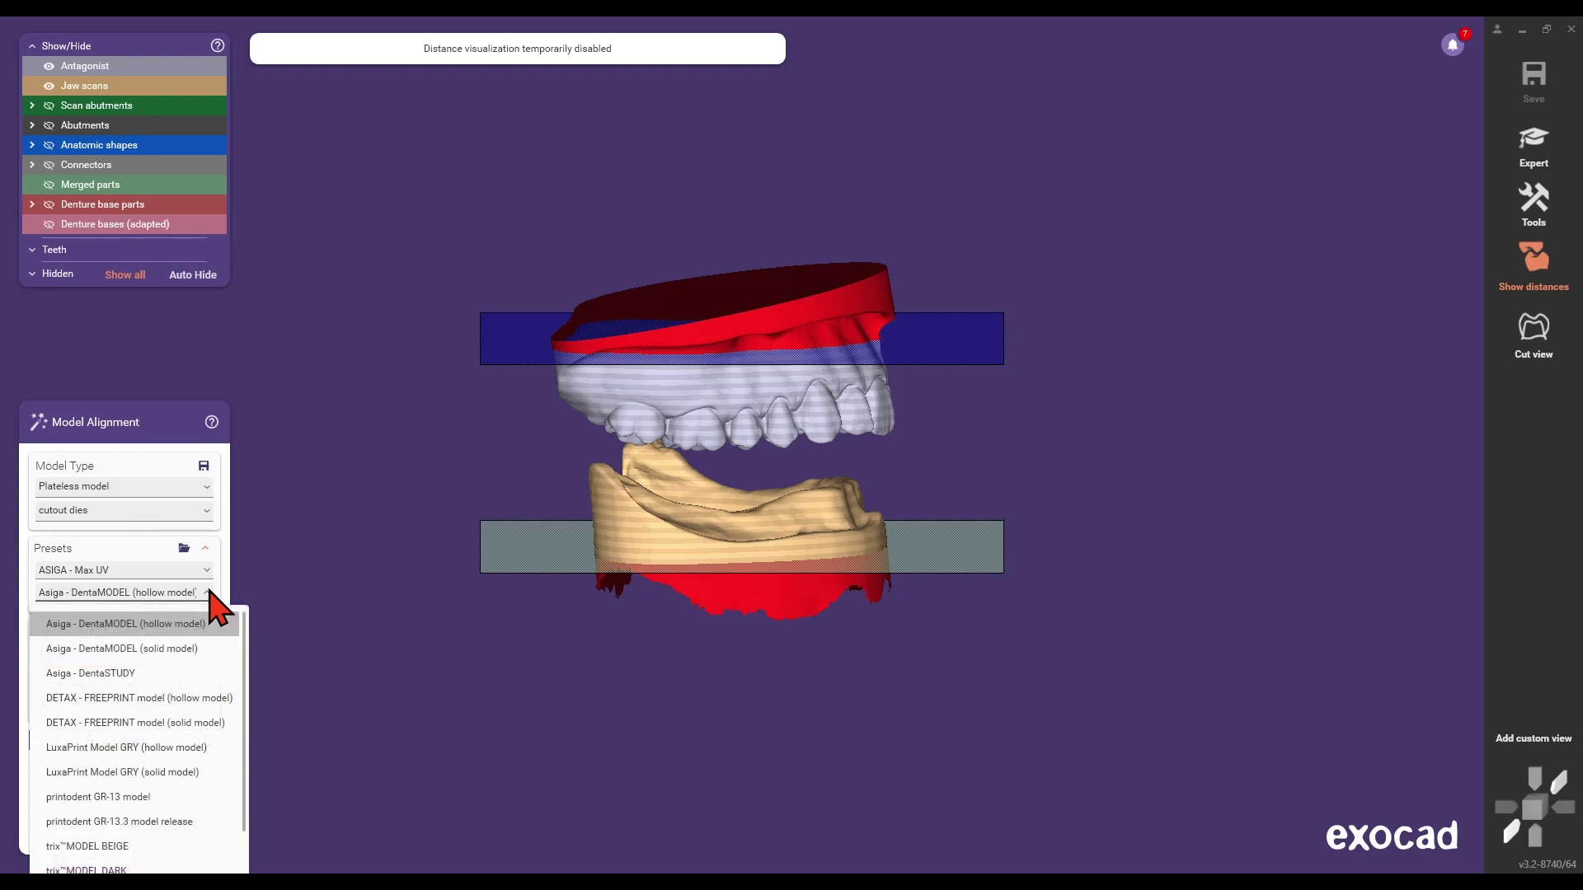
{"action": "left_click", "coordinate": [202, 649]}
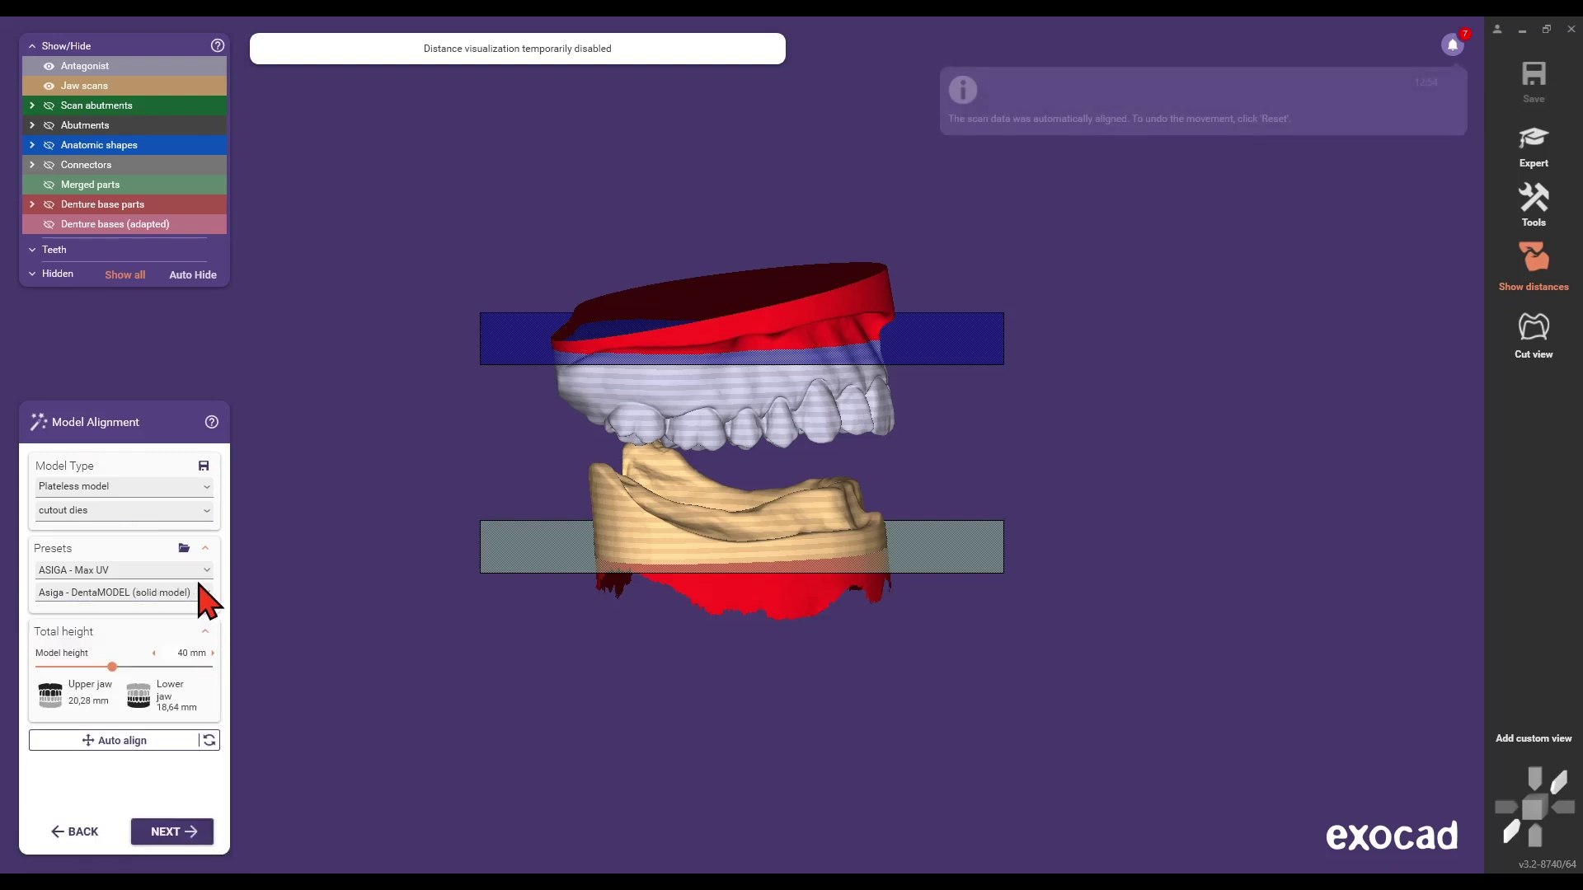
{"action": "left_click_drag", "start_coordinate": [112, 666], "coordinate": [153, 664]}
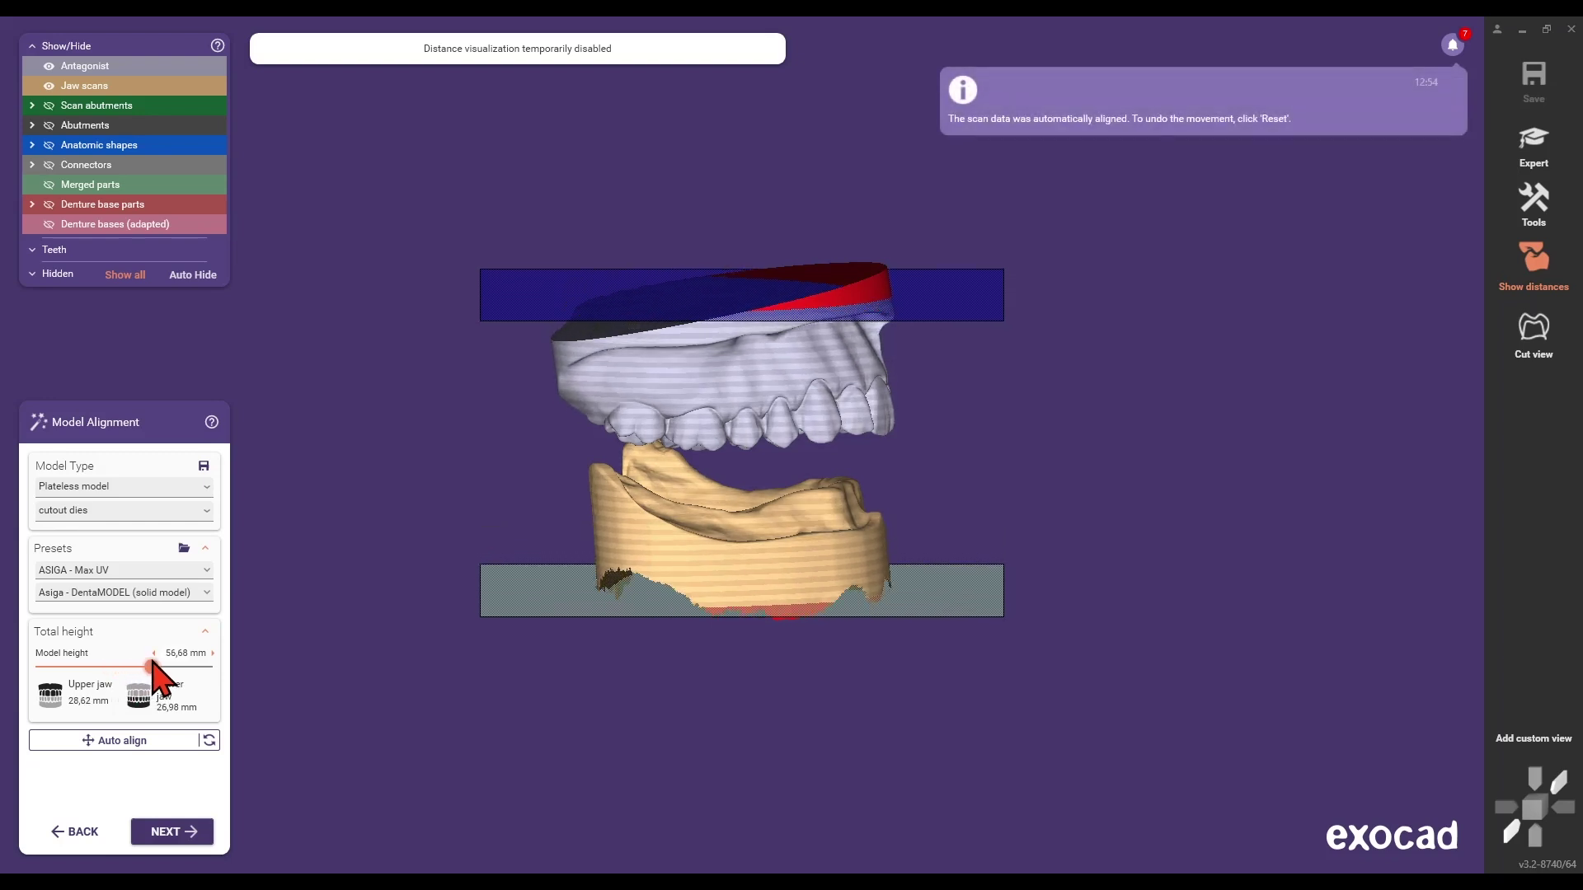
{"action": "left_click", "coordinate": [174, 832]}
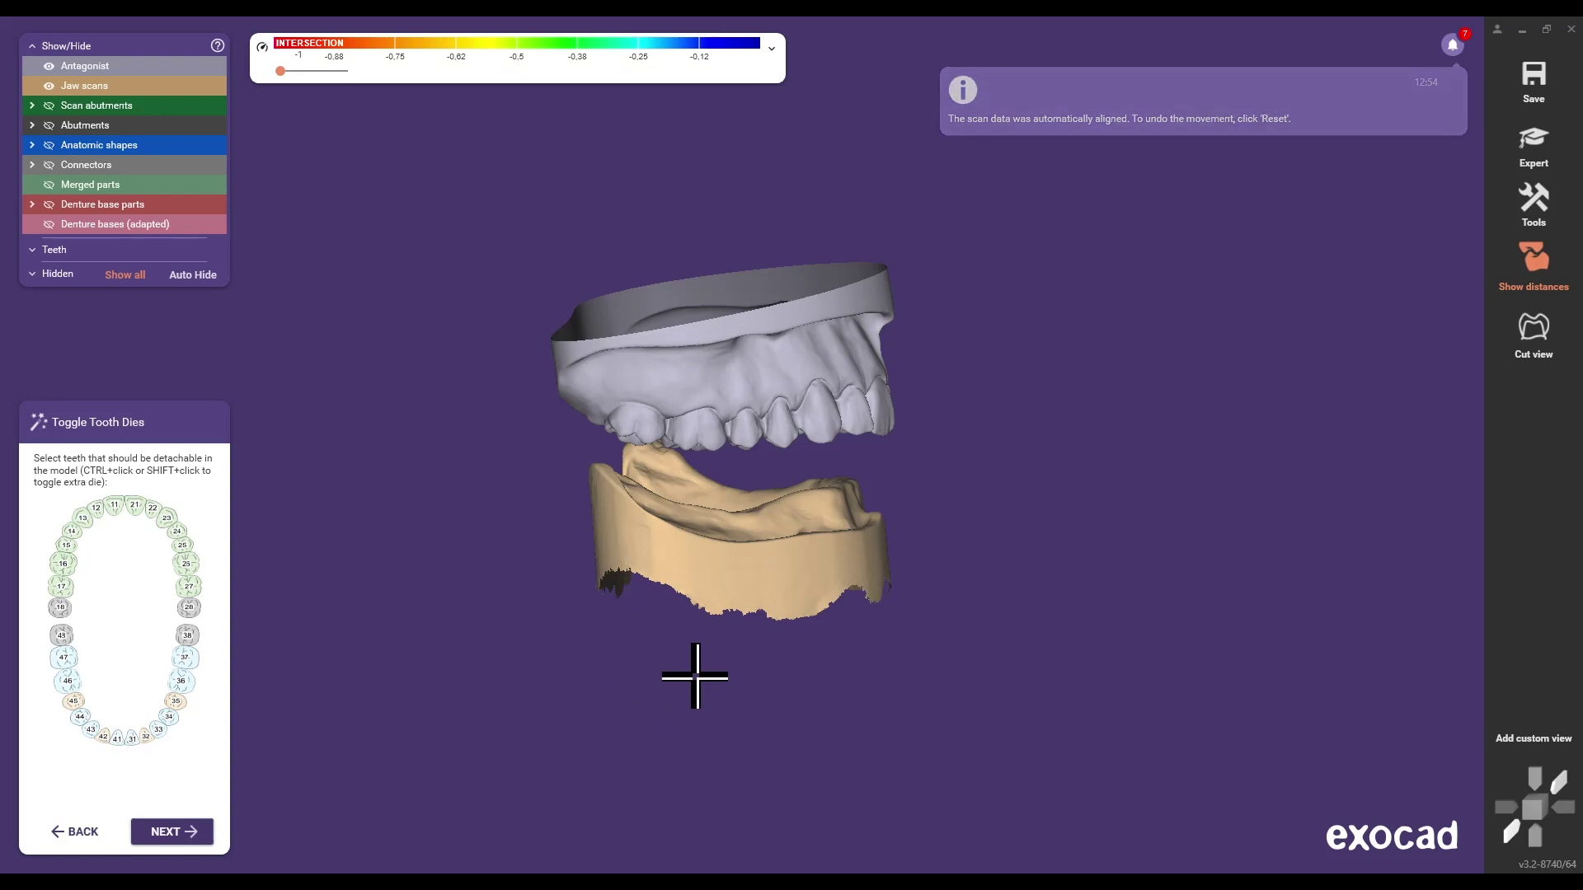
{"action": "right_click_drag", "start_coordinate": [852, 614], "coordinate": [661, 657]}
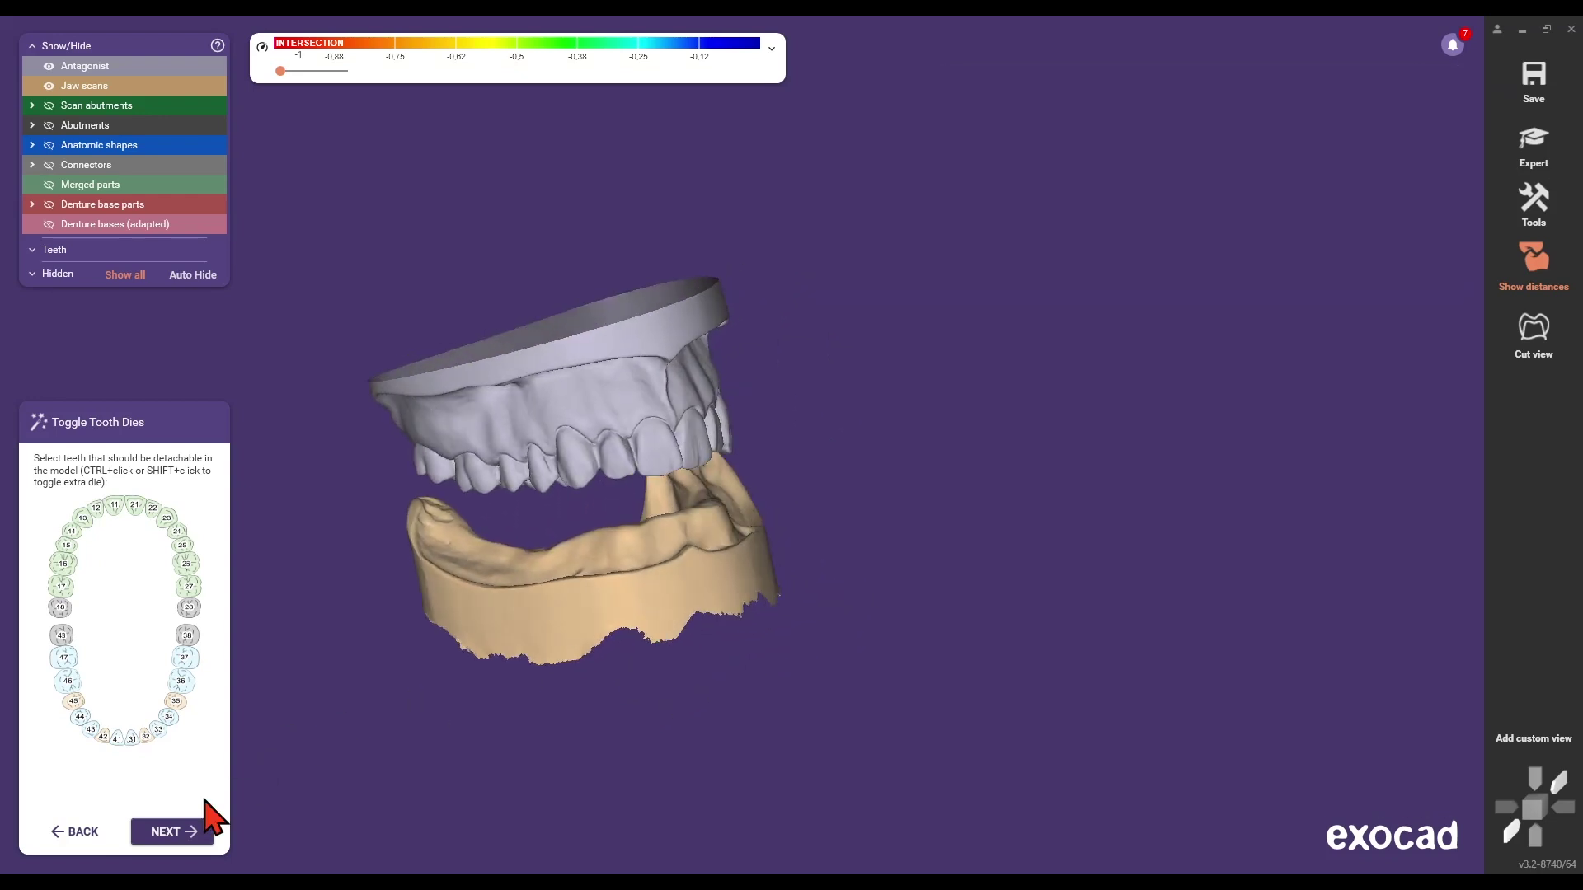
Accept the tooth die selection and create the lower plateless model with the analogs for teeth 45, 42, 32 and 35.
{"action": "left_click", "coordinate": [171, 834]}
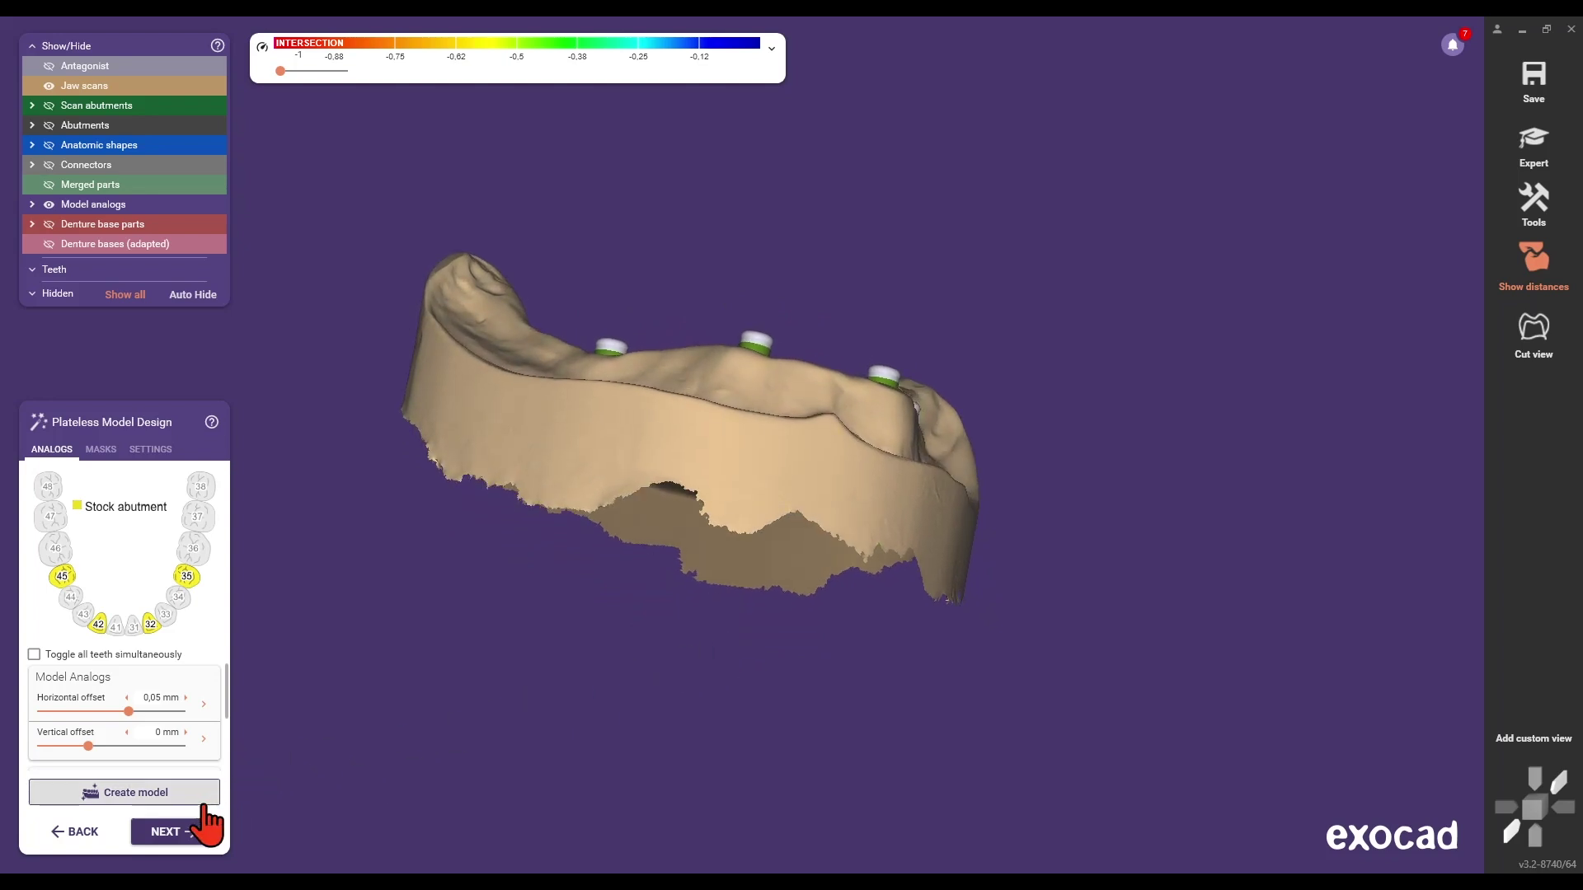
{"action": "left_click", "coordinate": [178, 834]}
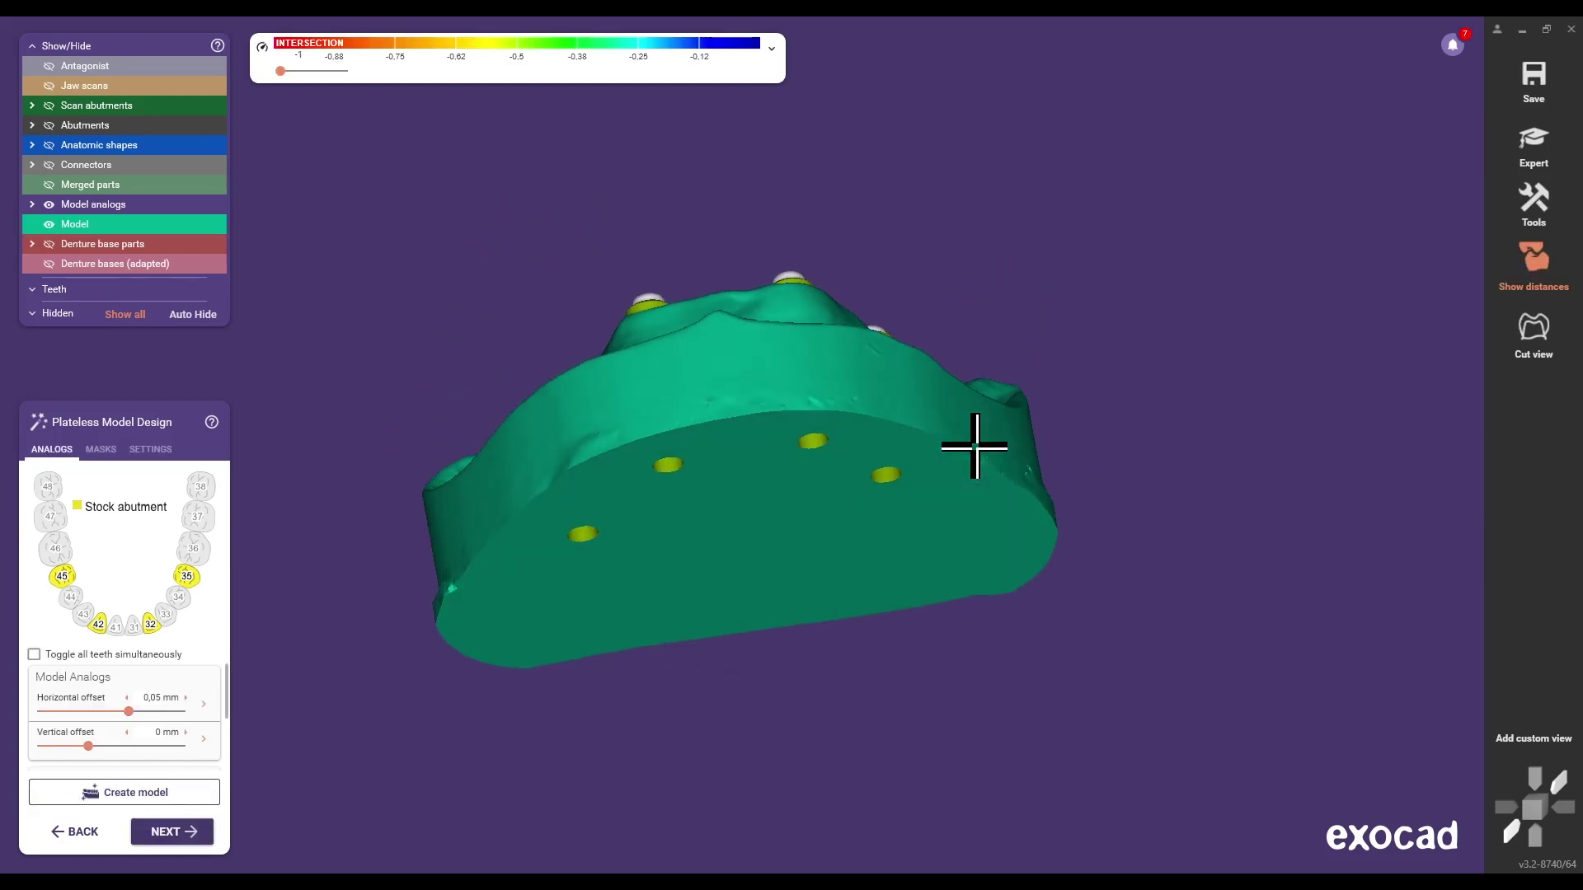
Show the adapted denture base and the anatomic tooth shapes on the lower model to check how they sit.
{"action": "left_click", "coordinate": [48, 265]}
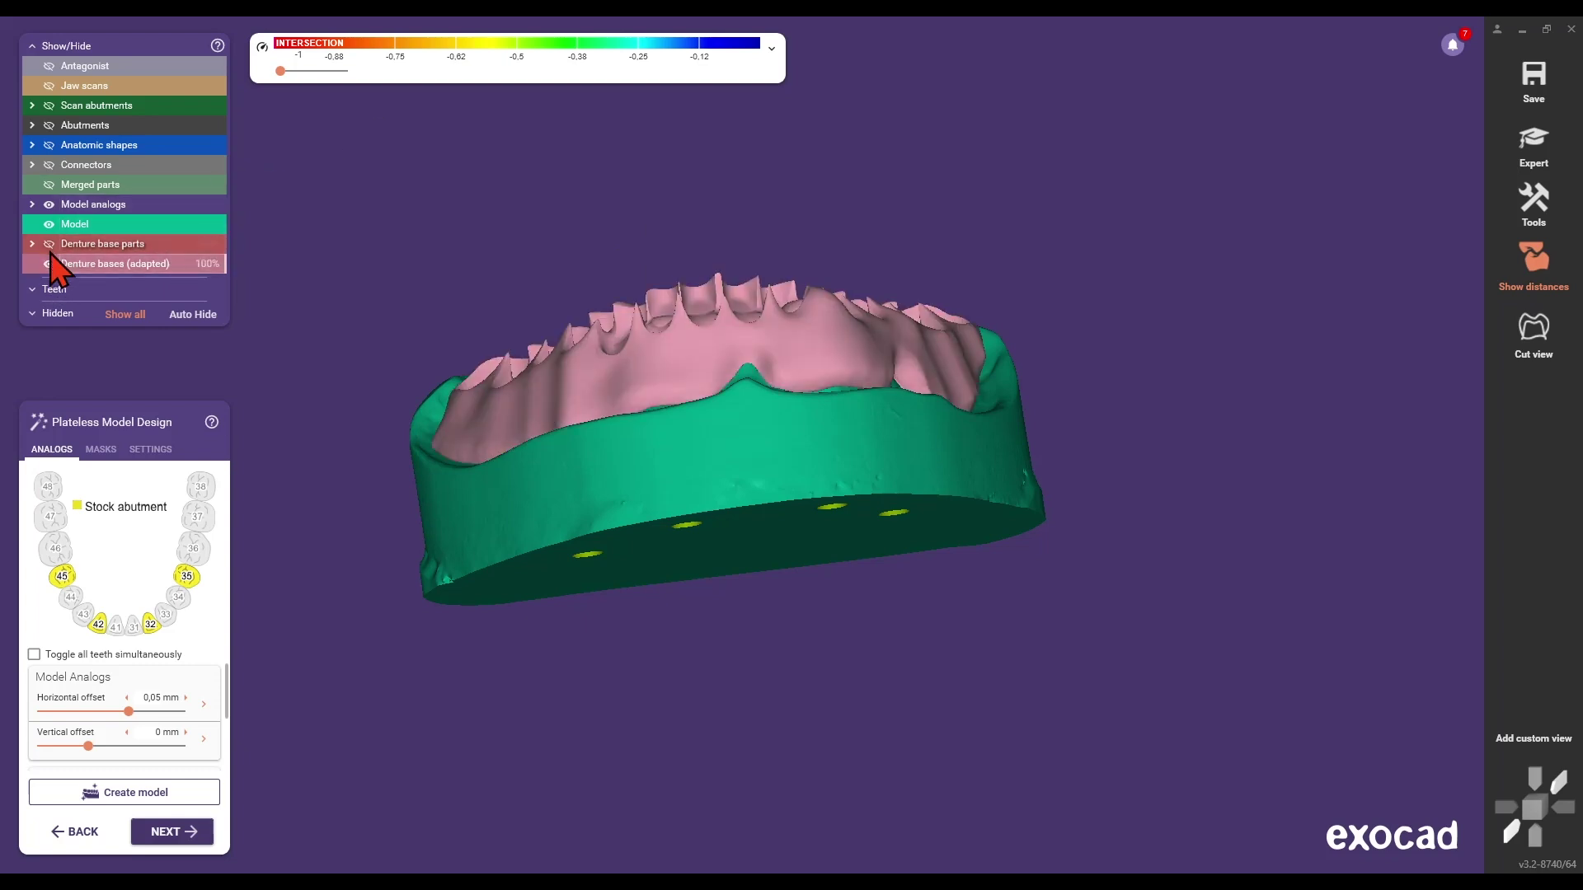
{"action": "left_click", "coordinate": [49, 245]}
{"action": "left_click", "coordinate": [49, 245]}
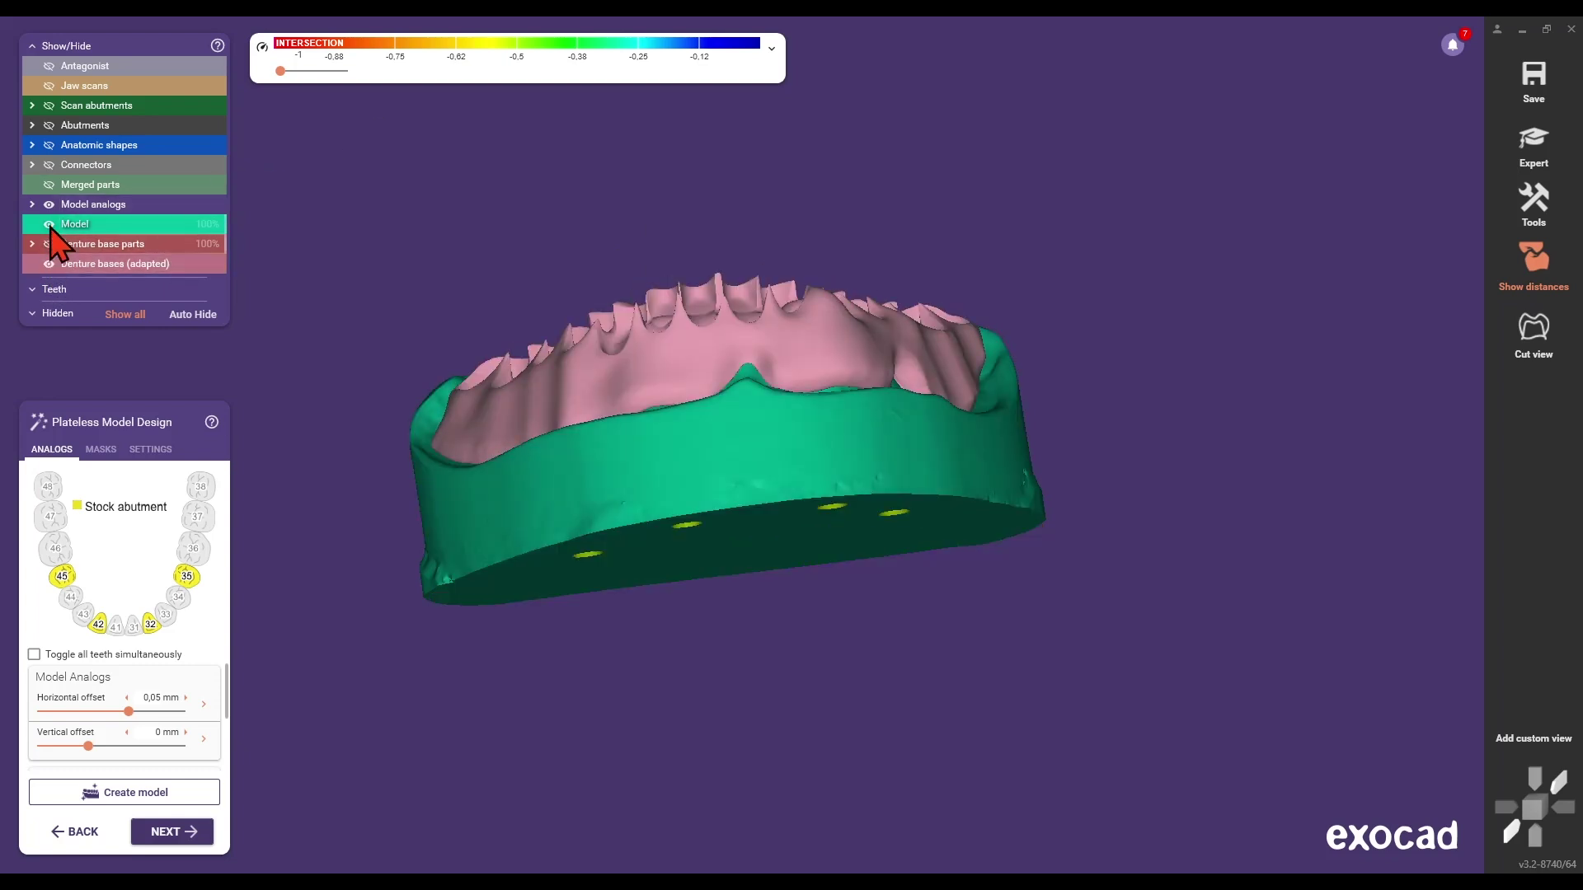
{"action": "left_click", "coordinate": [48, 145]}
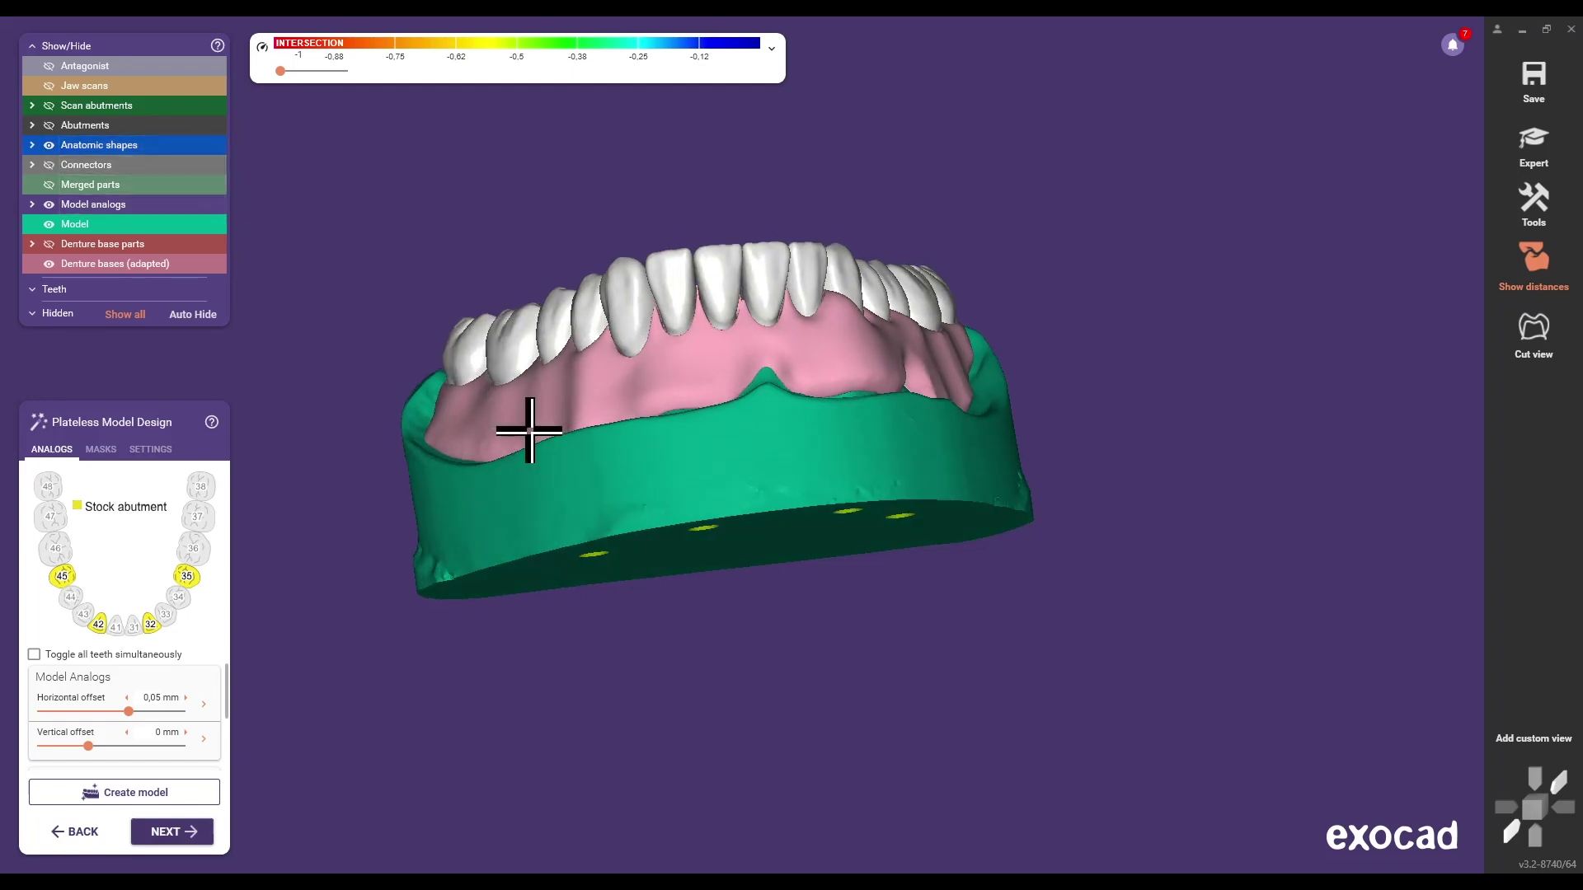
Create the antagonist's plateless model, then finish the wizard without attachments, saving the scene in the project directory.
{"action": "left_click", "coordinate": [202, 831]}
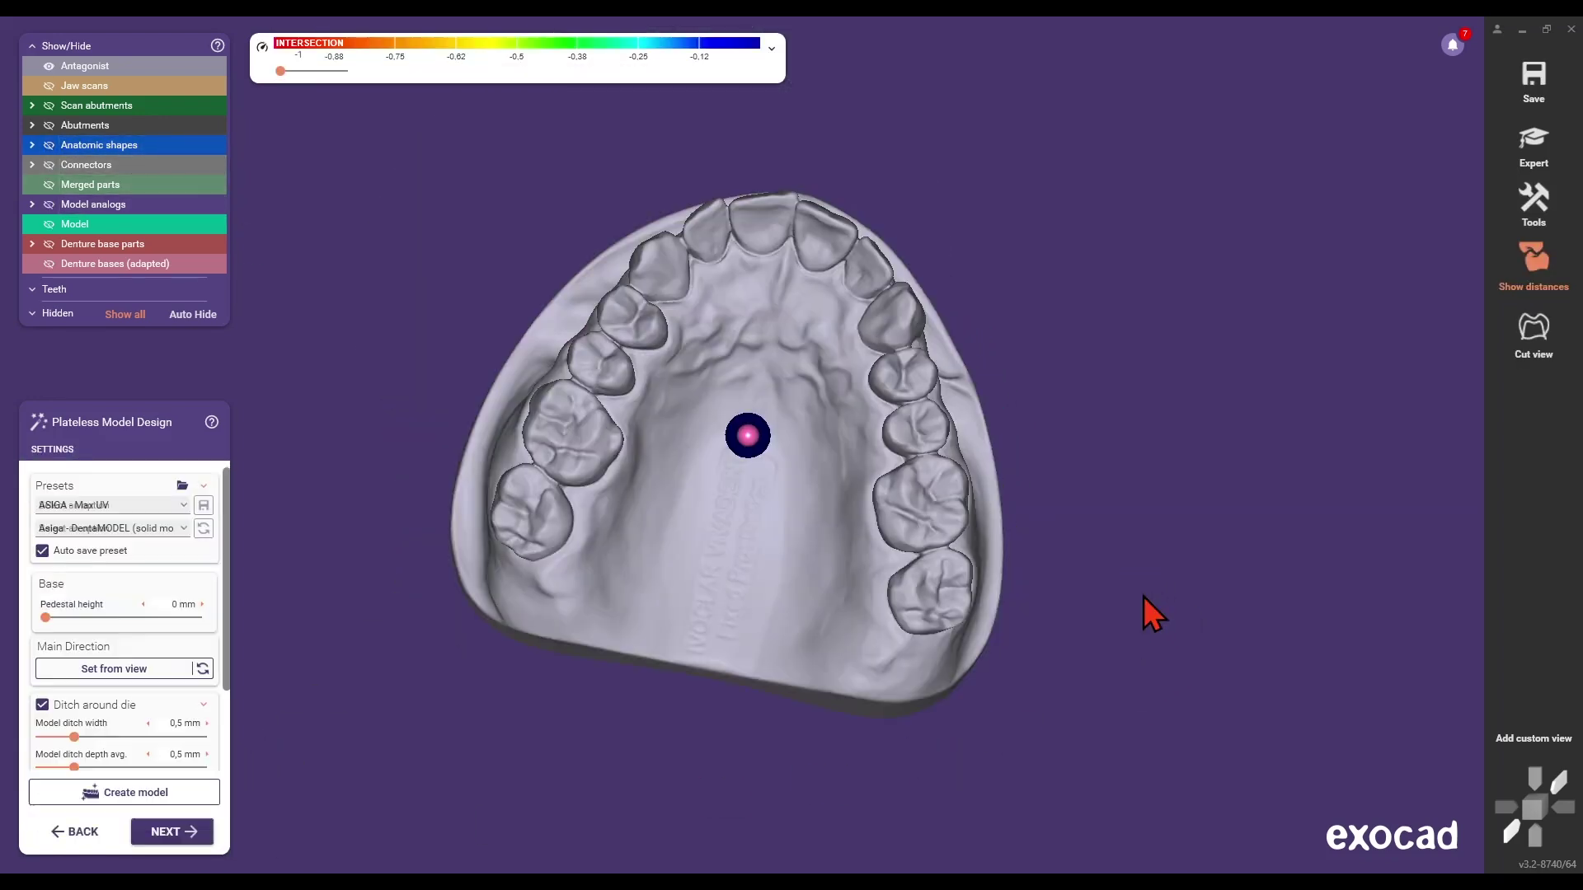
{"action": "left_click", "coordinate": [178, 831]}
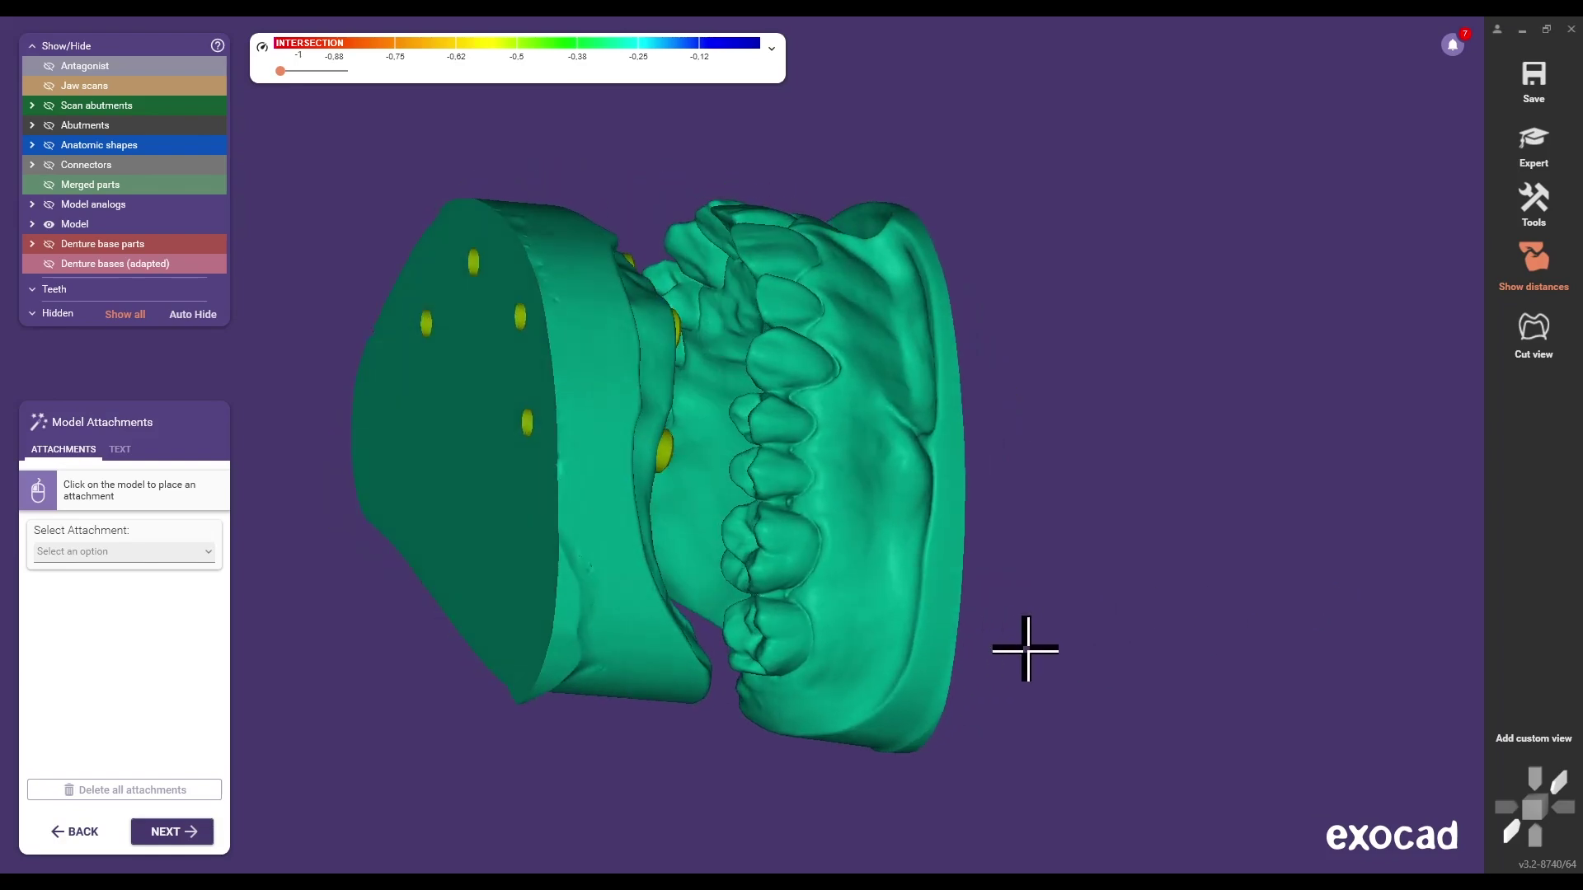
{"action": "left_click", "coordinate": [154, 832]}
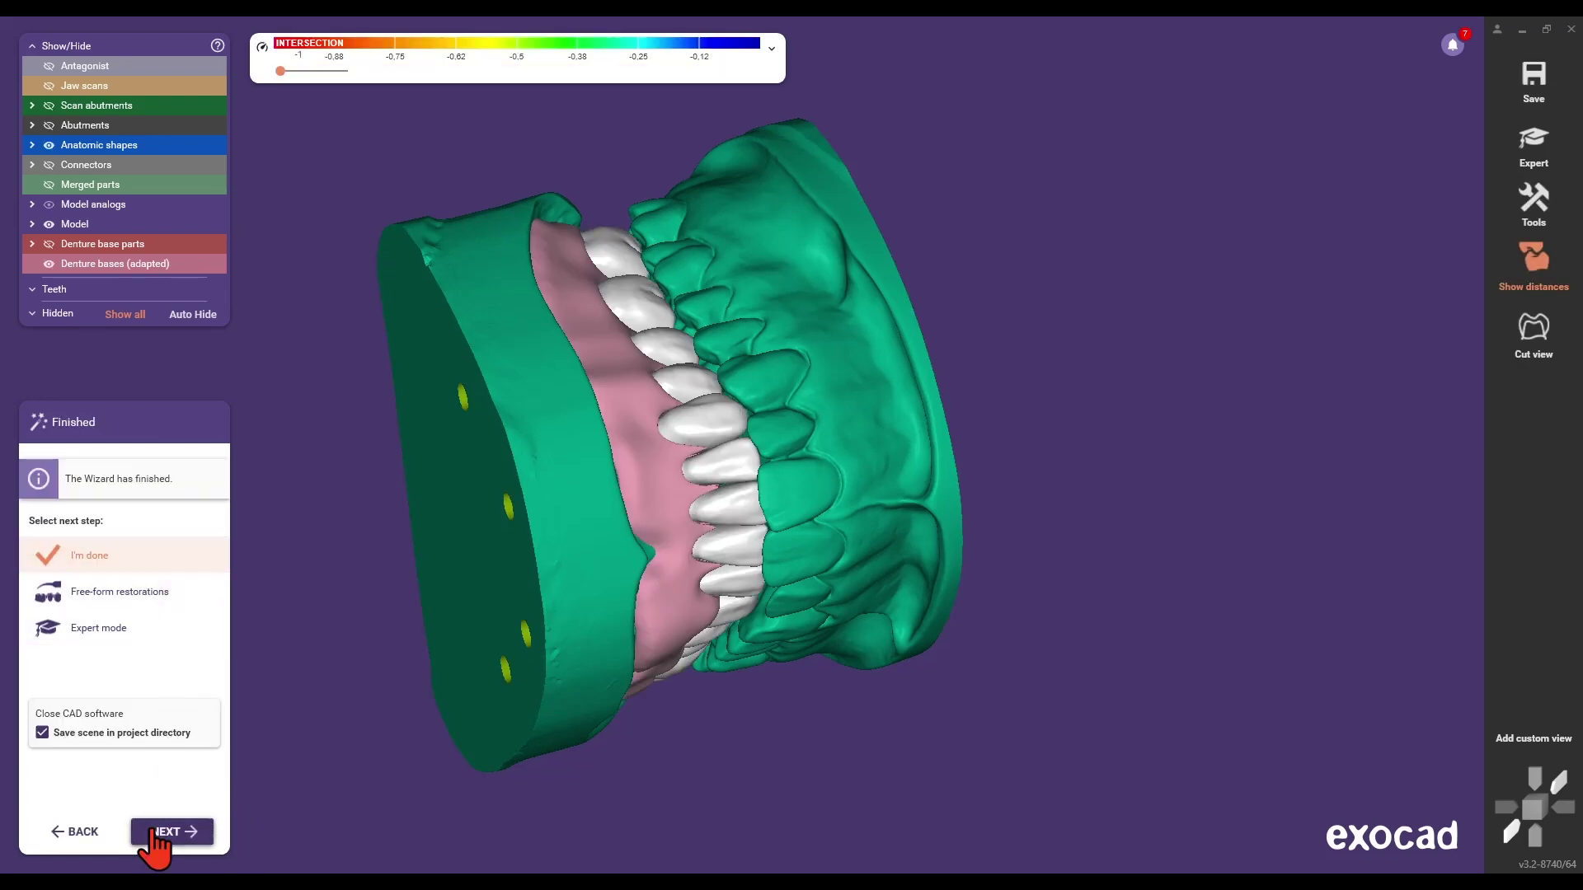
{"action": "left_click", "coordinate": [154, 834]}
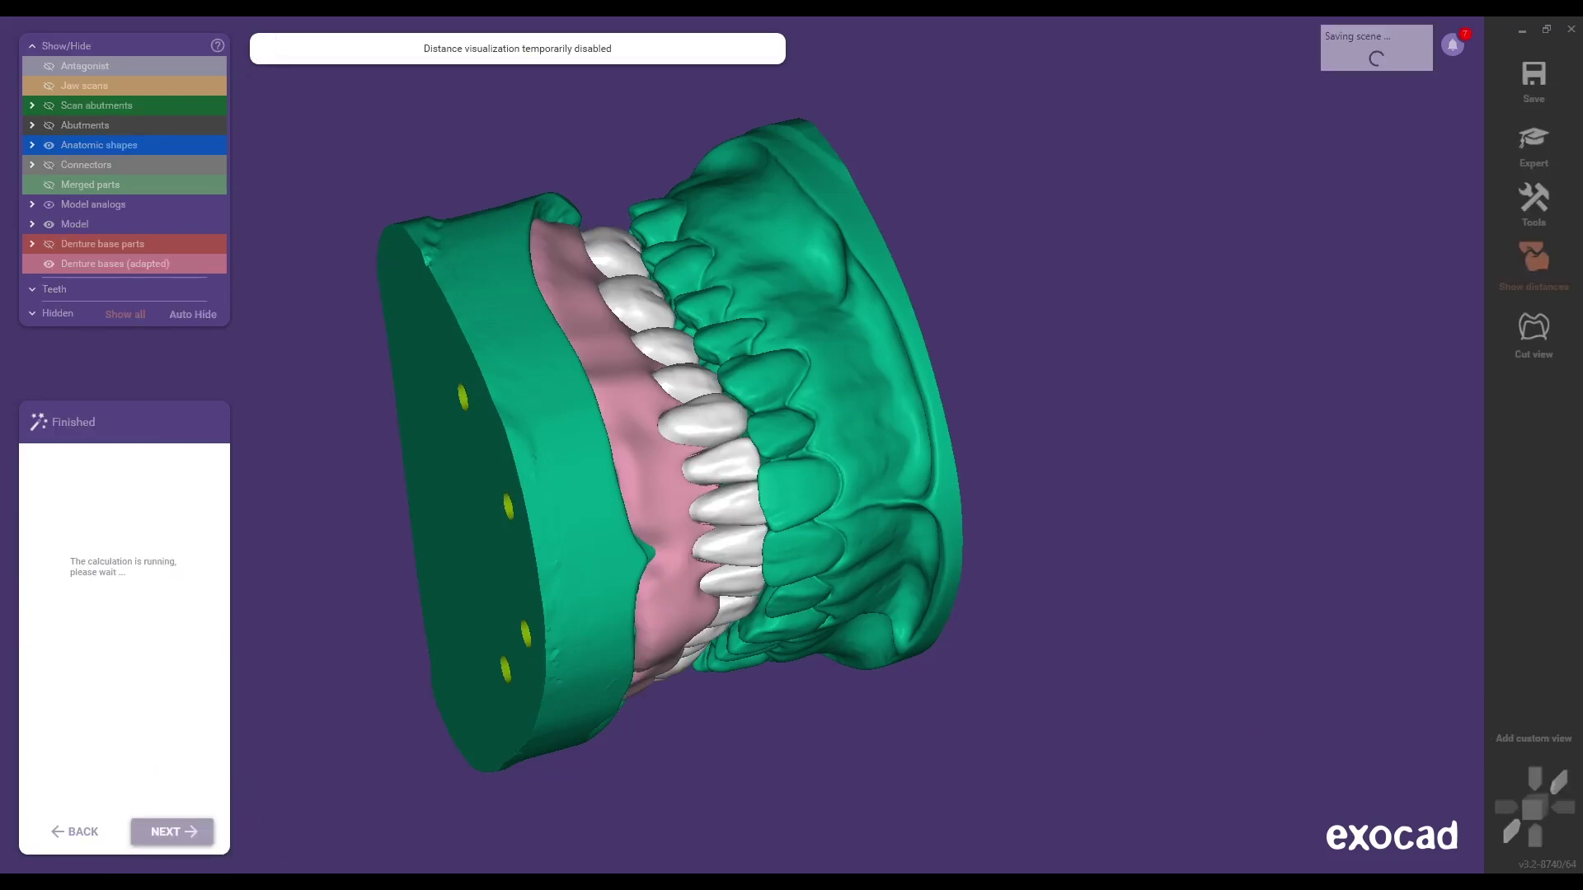